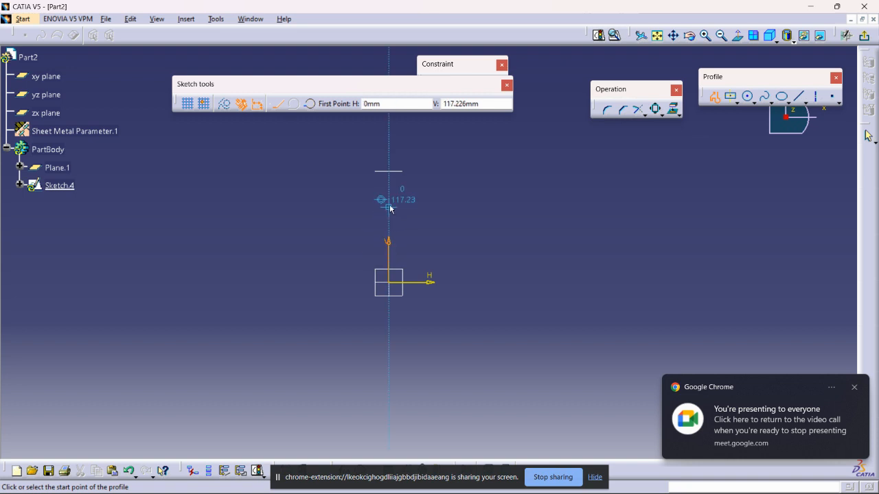
Sketch a closed stepped outline through the origin, with a corner notch about 161 by 121 mm and a downward tab at the opposite end
left_click(389, 282)
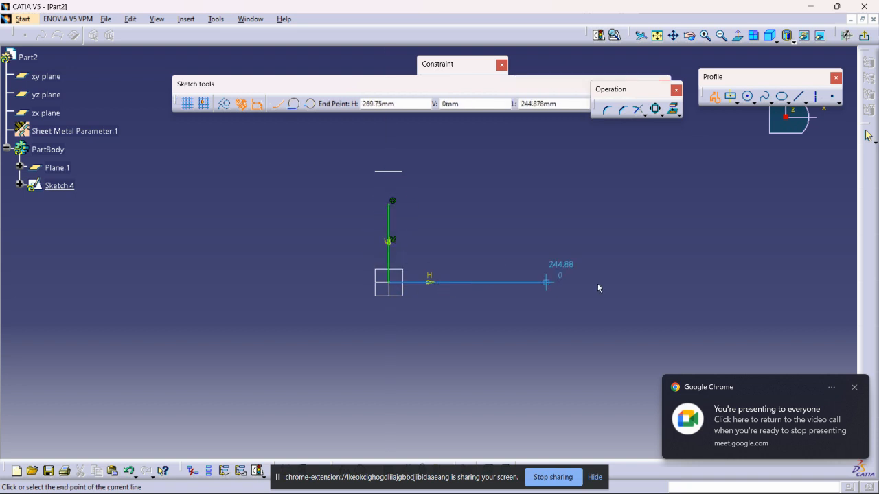
left_click(679, 282)
left_click(687, 320)
left_click(756, 321)
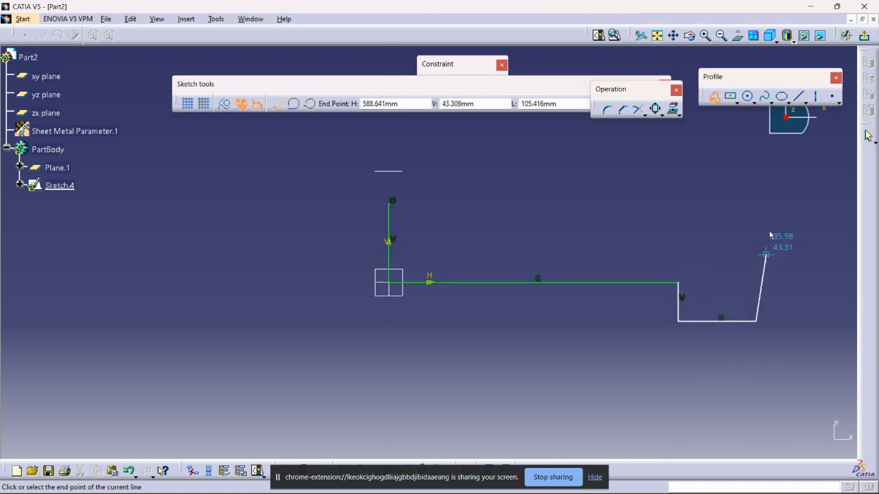
middle_click_drag(755, 163, 758, 234)
left_click(758, 157)
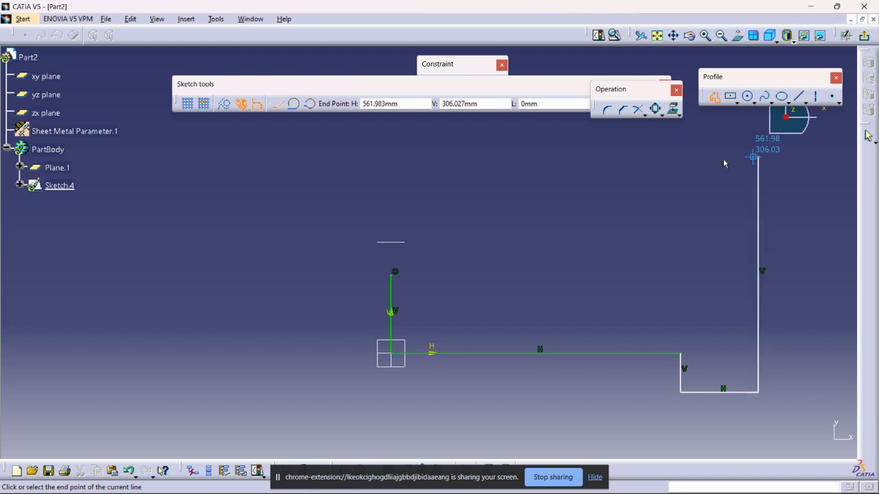
left_click(287, 156)
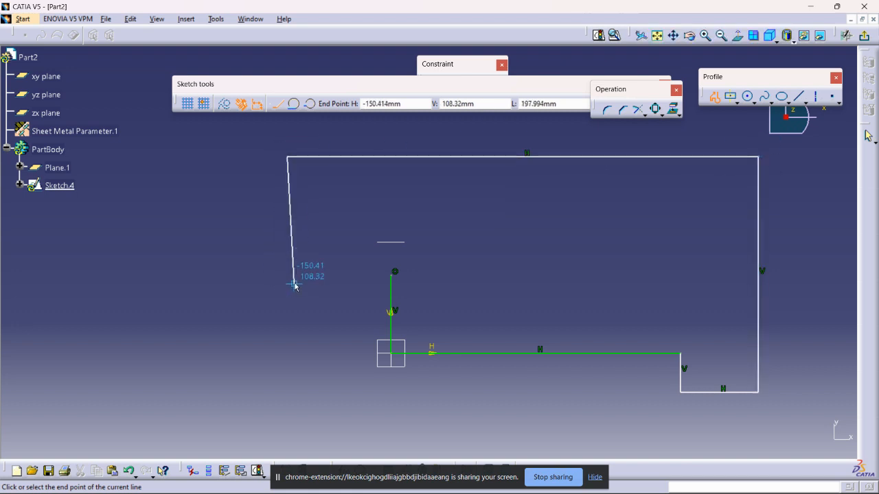
left_click(287, 274)
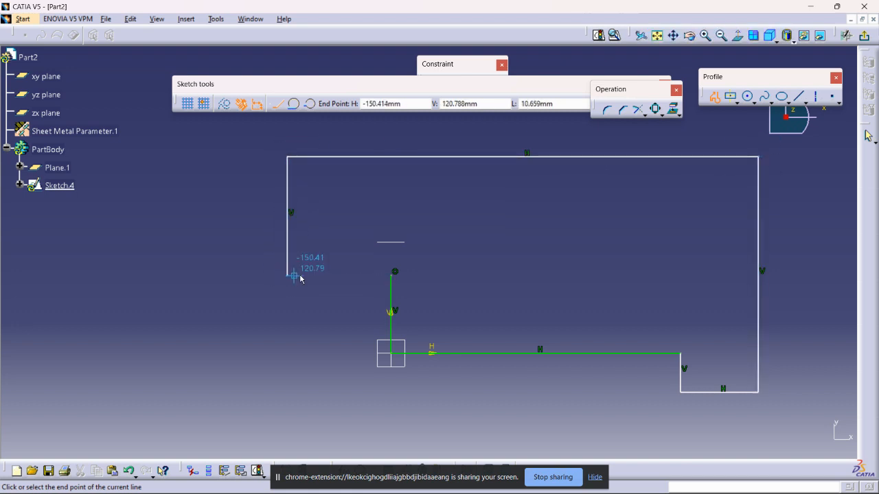
double_click(393, 276)
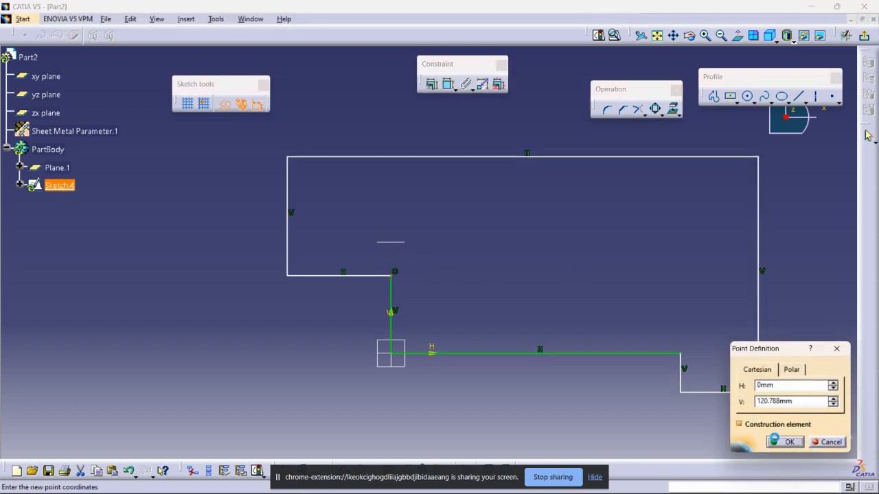
left_click(775, 438)
mouse_move(470, 232)
middle_mouse_down()
mouse_move(480, 309)
mouse_move(527, 270)
middle_mouse_up()
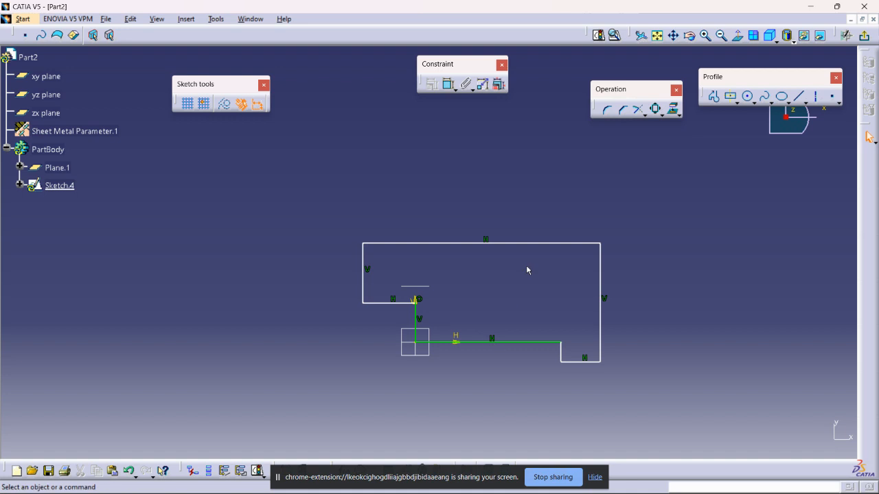
left_click_drag(529, 243, 531, 201)
Exit the sketch and create a sheet metal Wall from the stepped outline
left_click(865, 39)
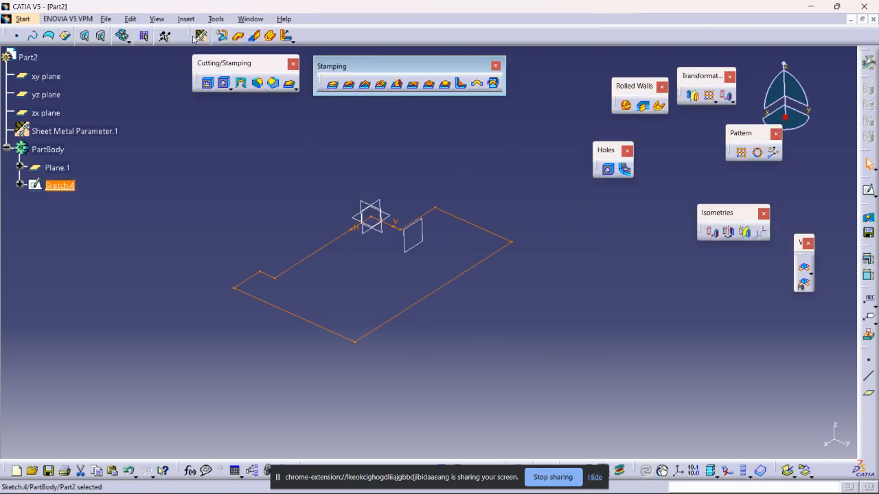
left_click(238, 35)
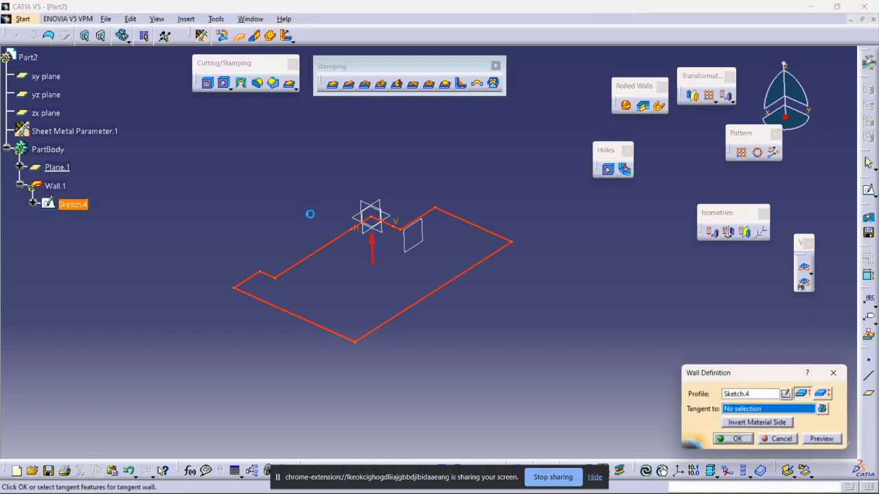
left_click(737, 444)
middle_click_drag(496, 323, 601, 290, "ctrl")
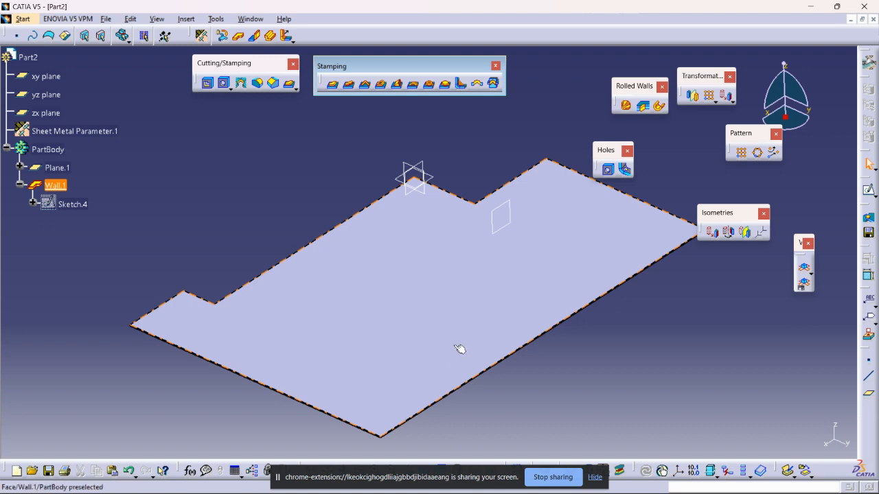
Hide the screen-sharing bar and unmute the microphone in the Google Meet call, returning to CATIA
left_click(593, 479)
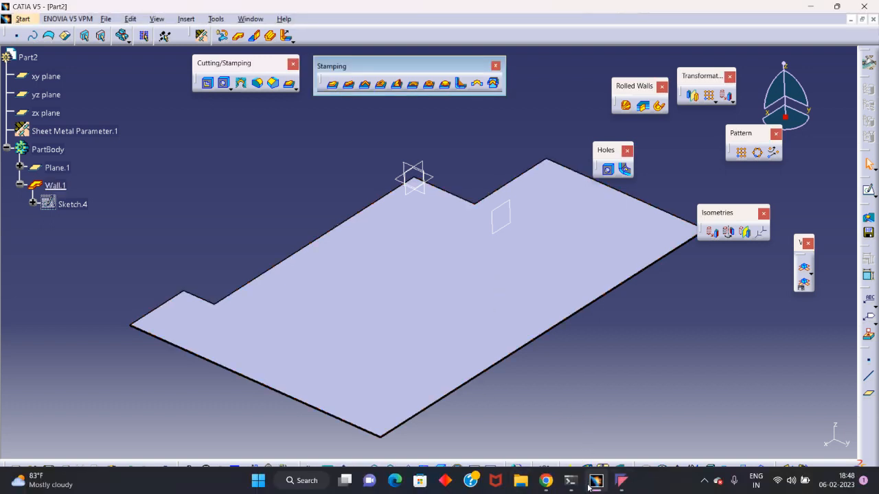
left_click(617, 480)
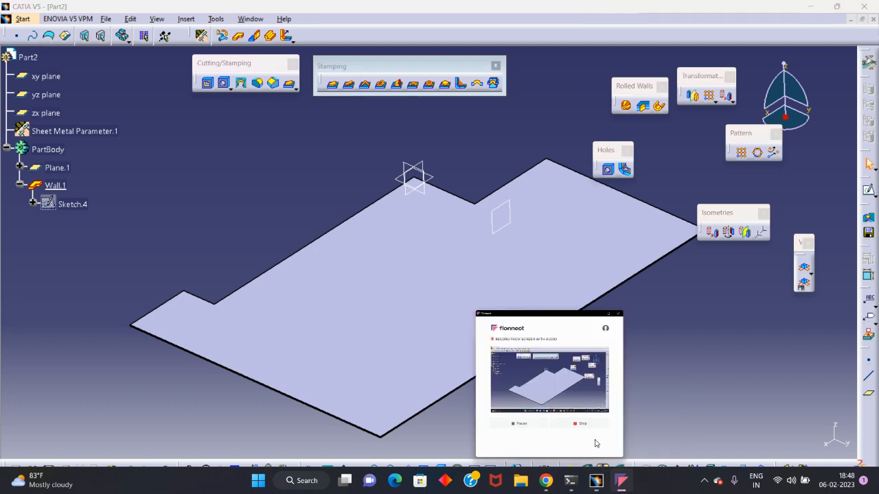
left_click(377, 356)
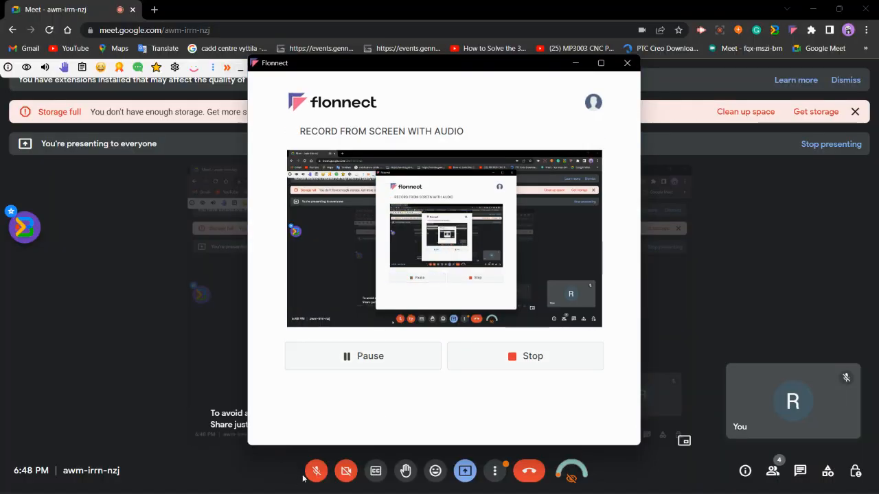
left_click(312, 472)
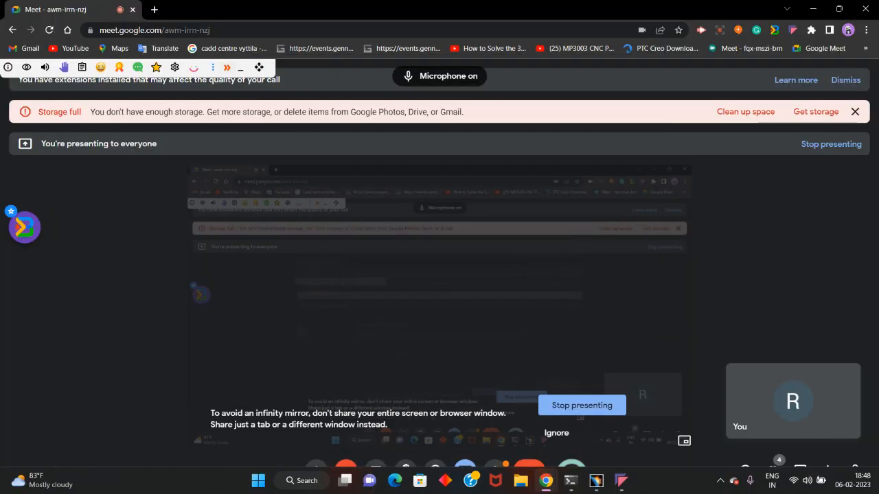
left_click(619, 482)
left_click(621, 481)
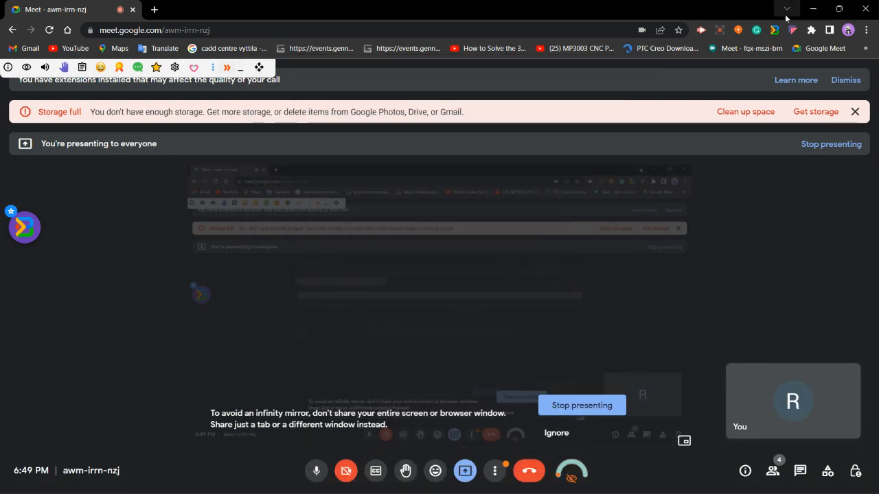
left_click(812, 9)
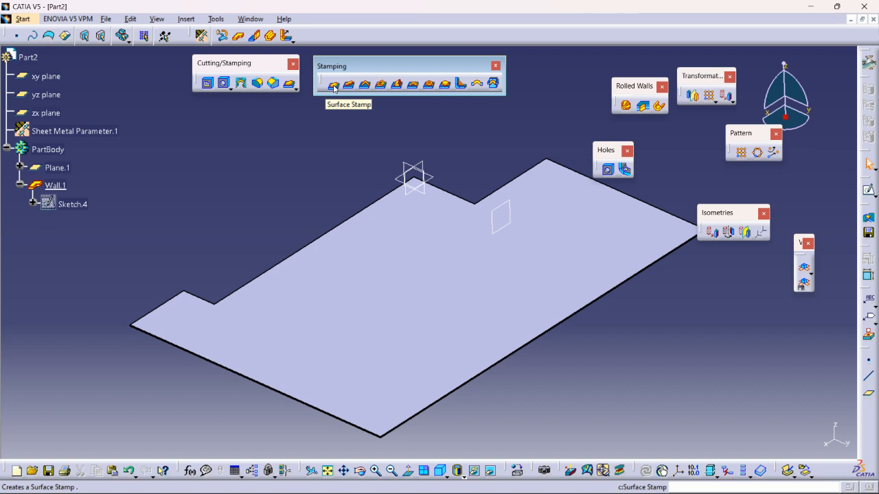
On the wall's face, sketch an open L-shaped profile of one vertical and one horizontal line, inset from the corner above the notch
left_click(527, 276)
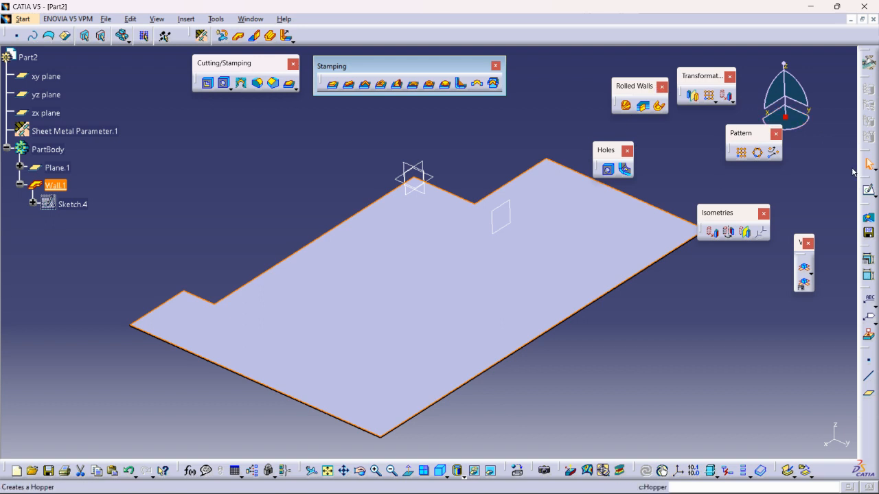
left_click(869, 194)
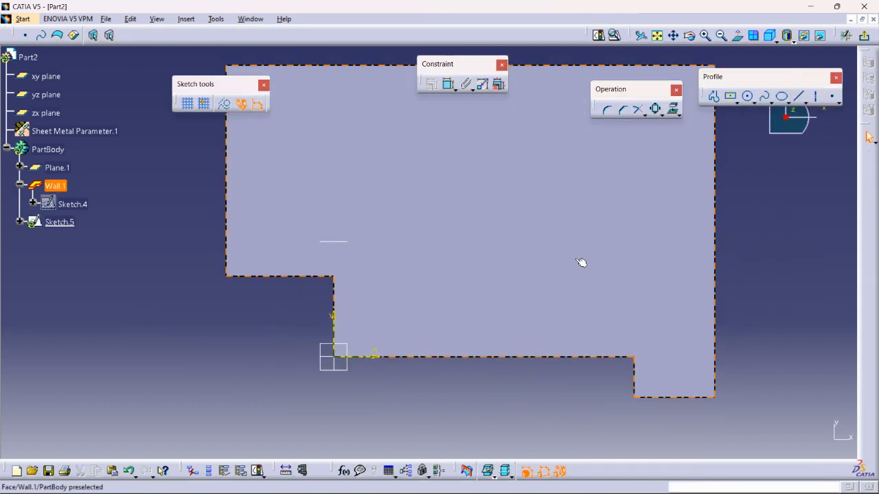
left_click(713, 97)
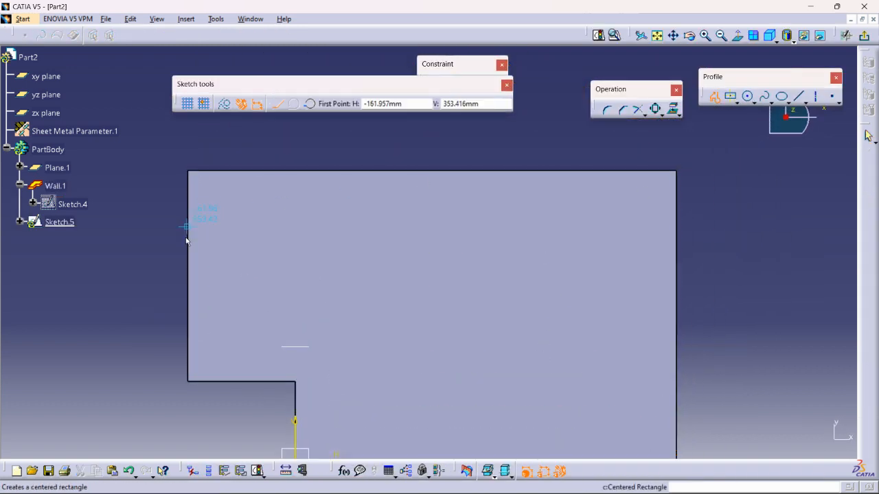
left_click(204, 317)
left_click(213, 190)
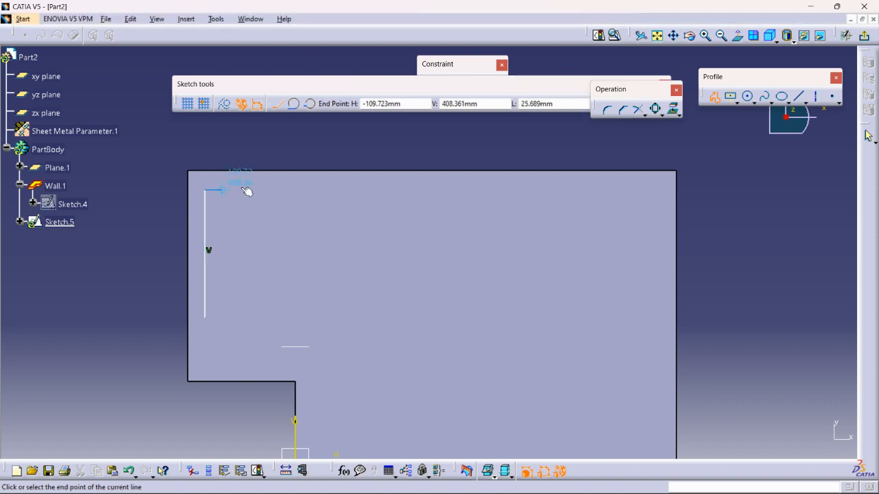
double_click(332, 189)
left_click(325, 134)
Round the meeting point of the two L-profile lines with a Corner and exit the sketch
left_click(608, 112)
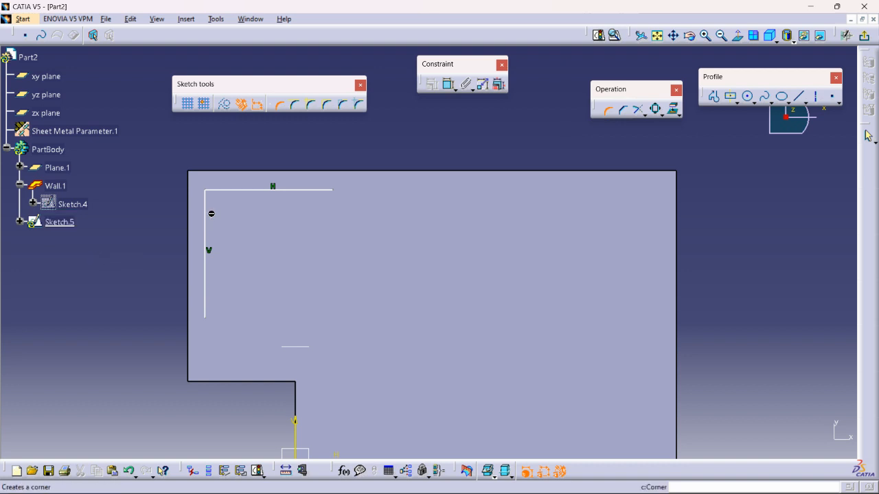
left_click(205, 201)
left_click(211, 191)
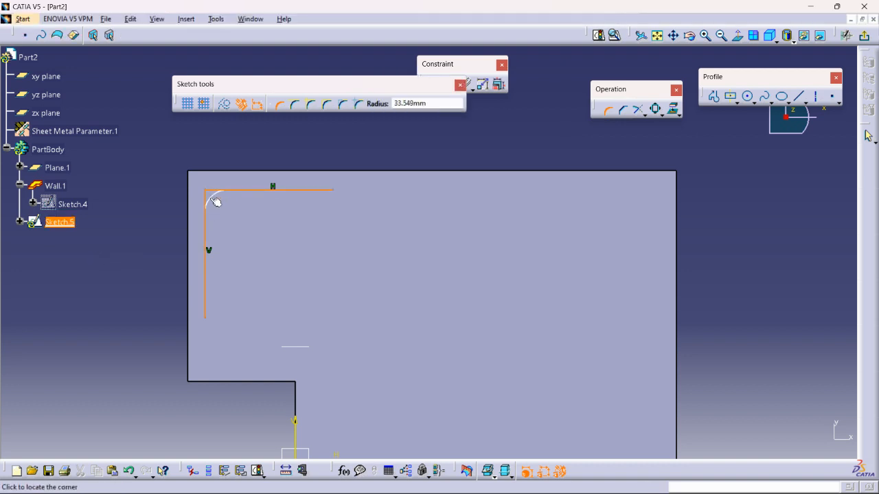
left_click(216, 206)
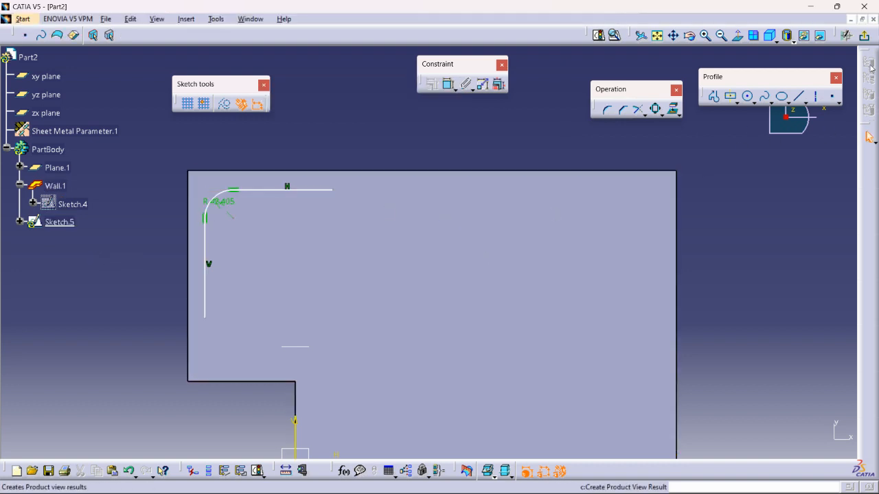
left_click(864, 35)
left_click(535, 274)
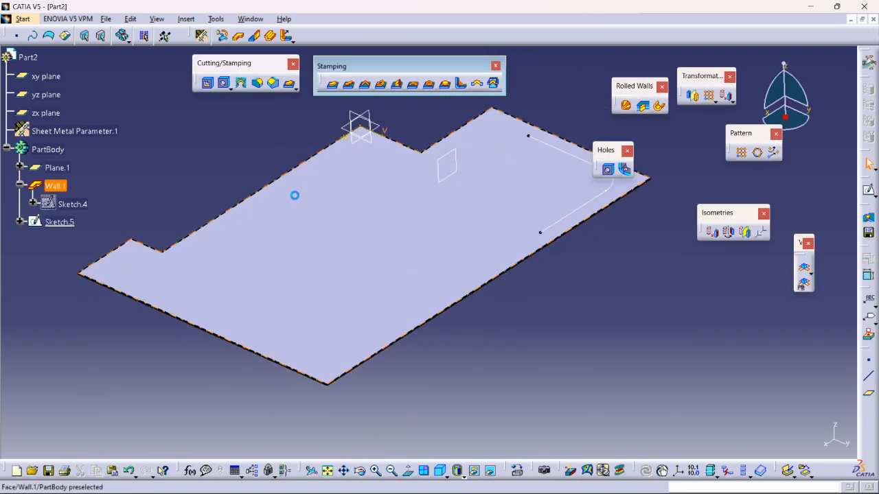
In a new sketch on the wall's face, draw a closed rectangle about 105 by 140 mm near the corner above the tab, and exit
left_click(409, 251)
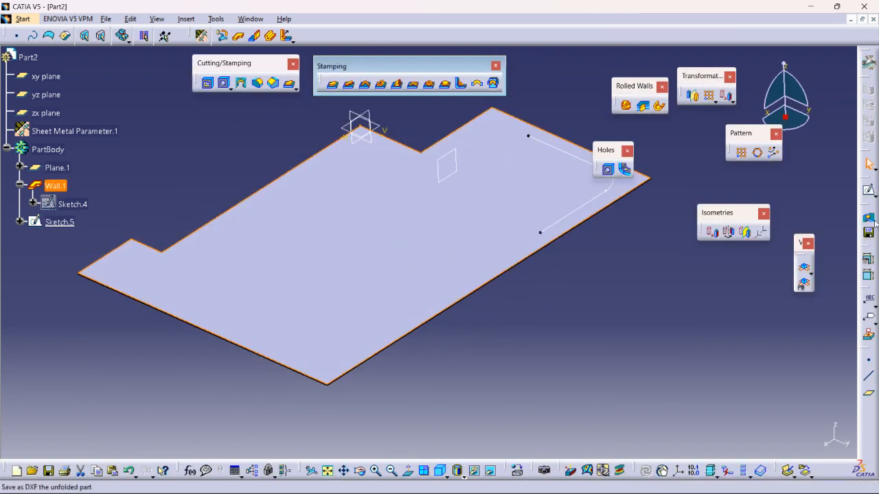
left_click(869, 191)
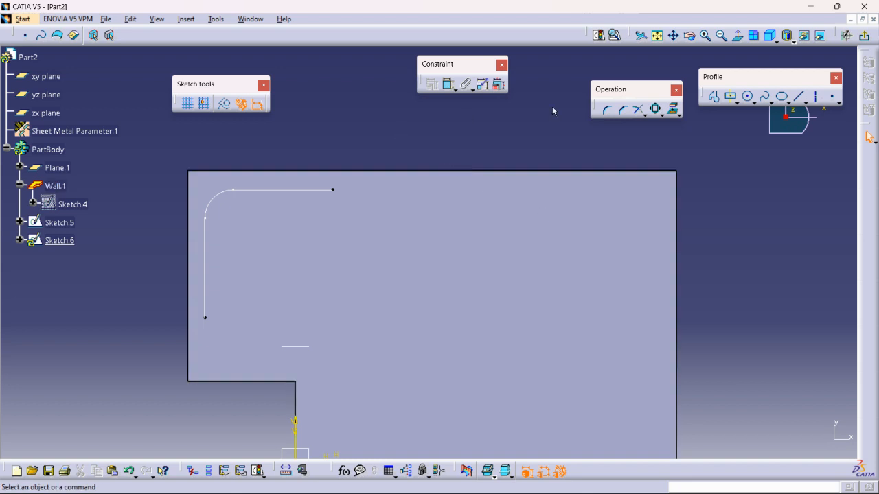
left_click(718, 100)
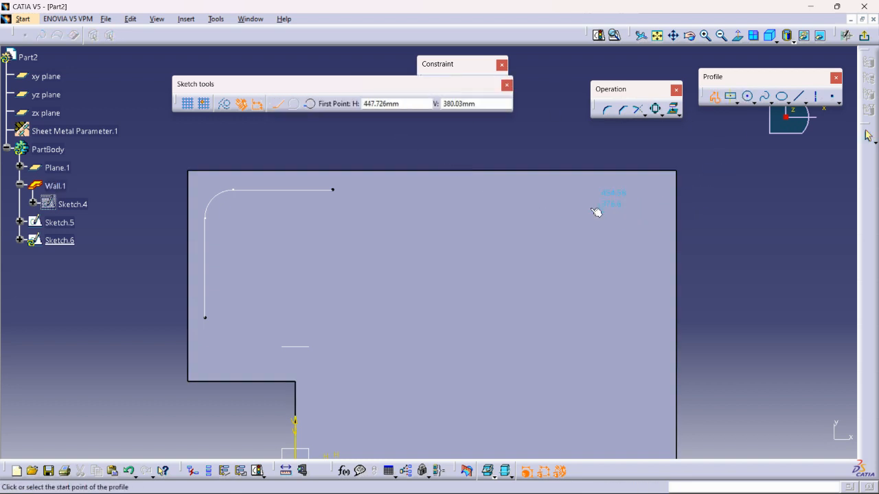
left_click(578, 203)
left_click(645, 203)
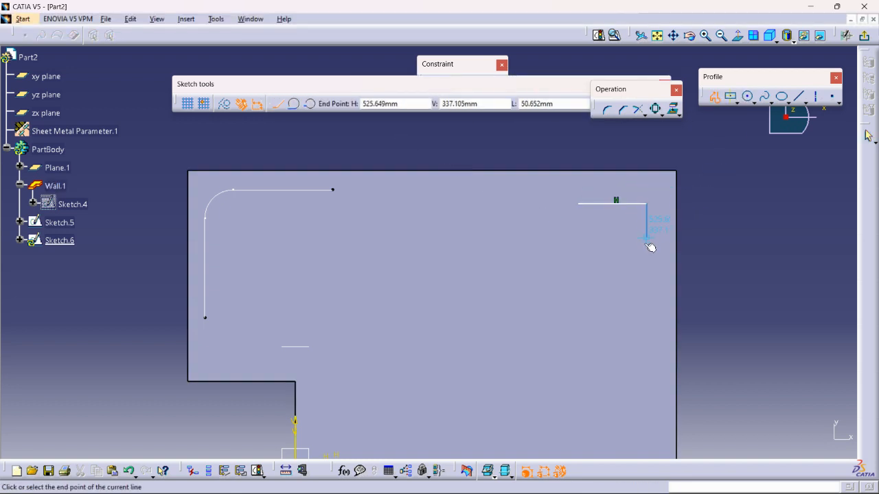
left_click(646, 298)
left_click(576, 299)
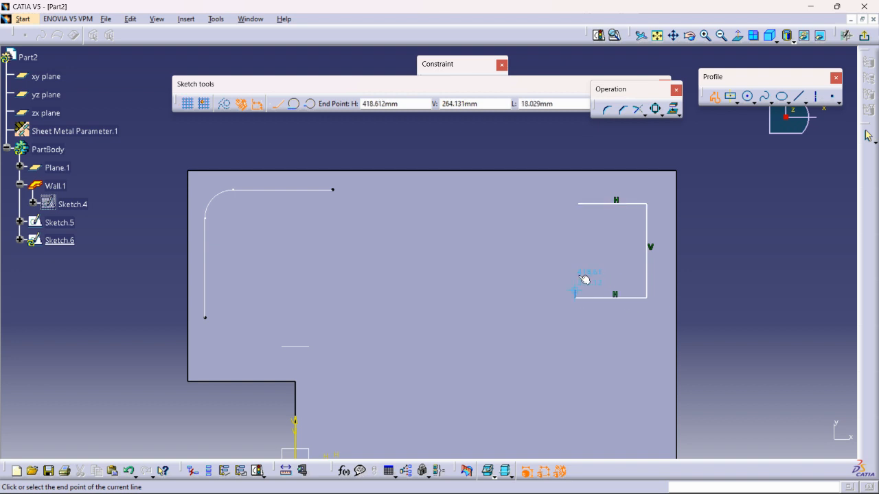
left_click(578, 205)
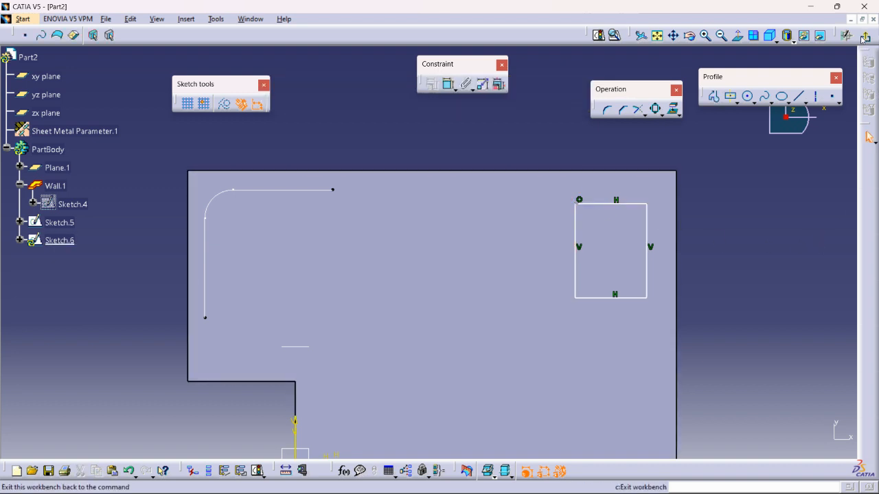
left_click(870, 69)
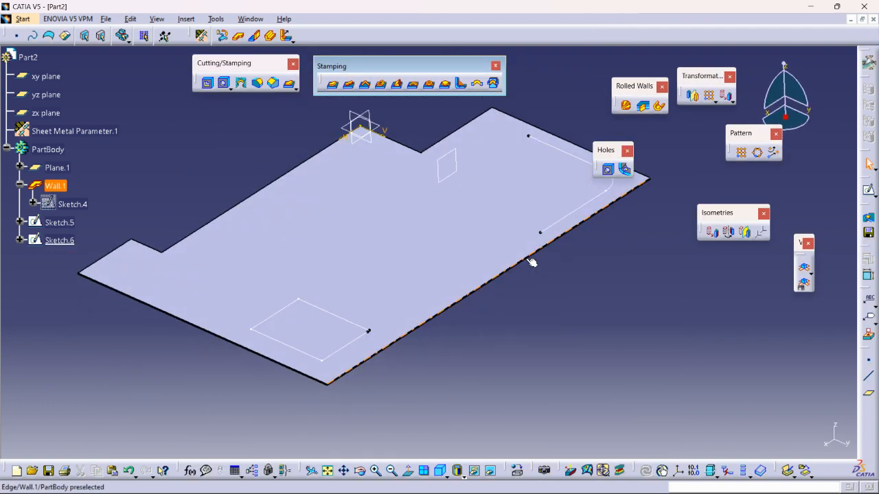
In a new sketch on the wall's face, draw a short vertical line beside the inner notch edge near the origin, and exit
left_click(501, 210)
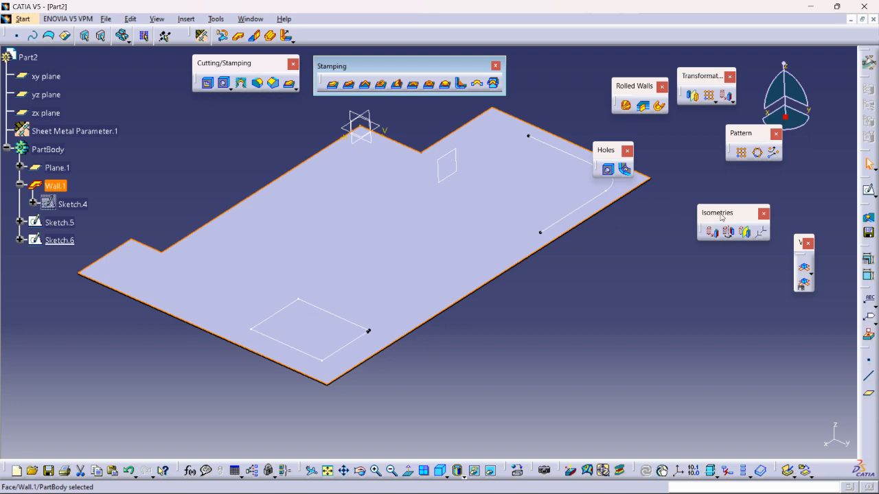
left_click(869, 192)
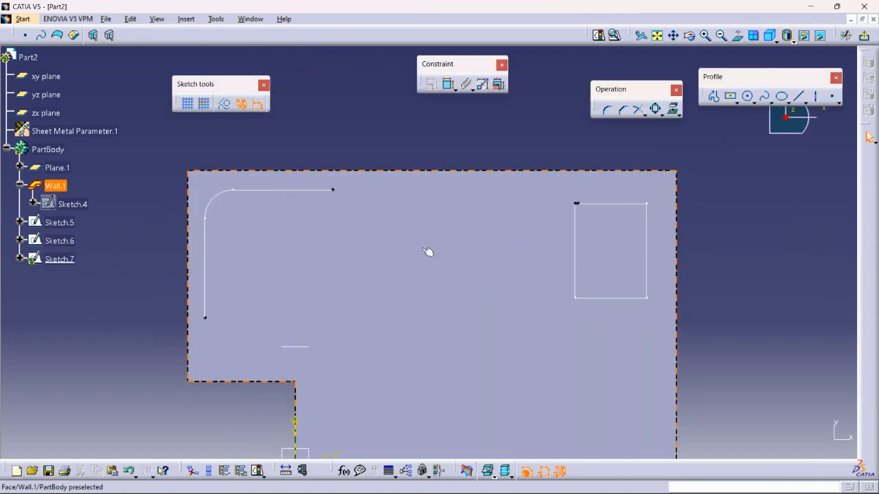
left_click(714, 96)
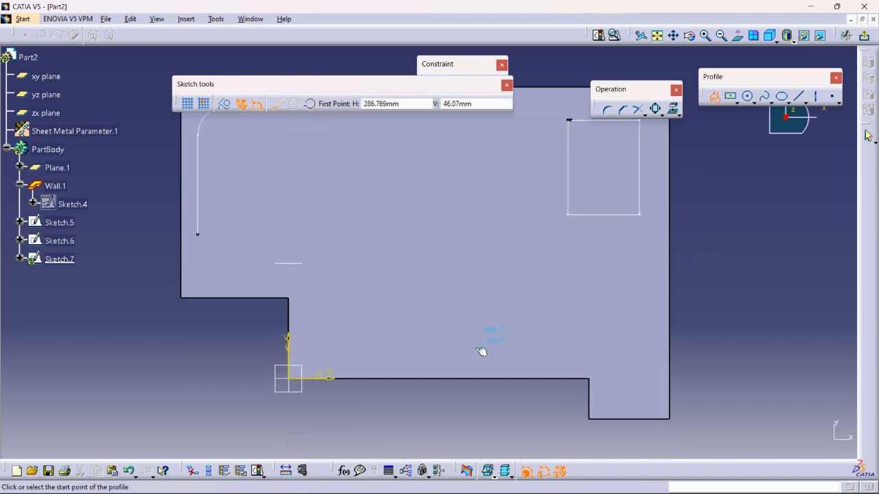
left_click(319, 289)
double_click(320, 346)
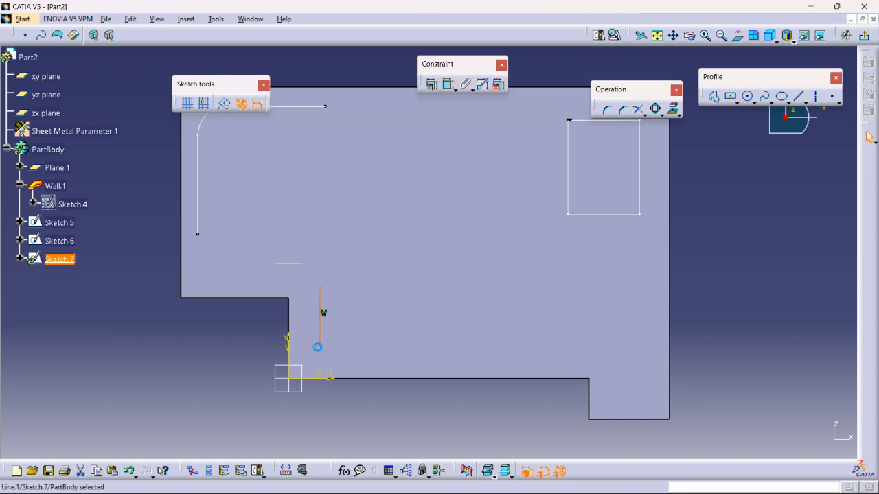
left_click(864, 35)
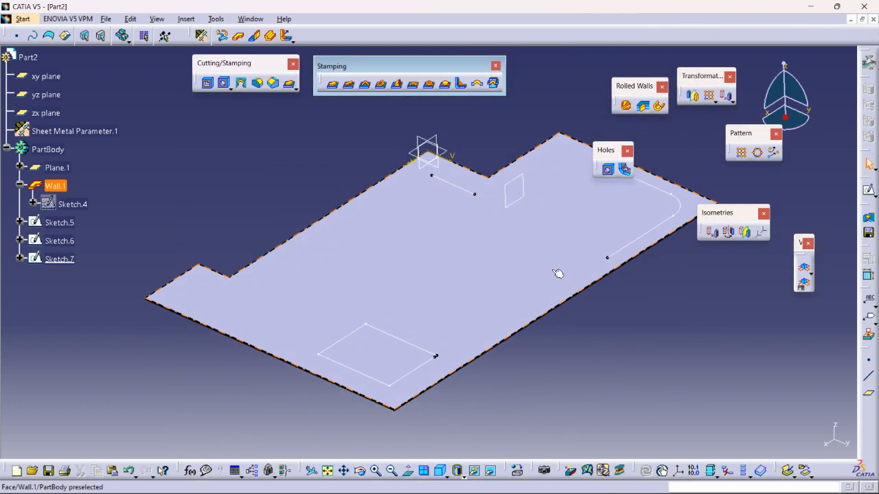
left_click(333, 85)
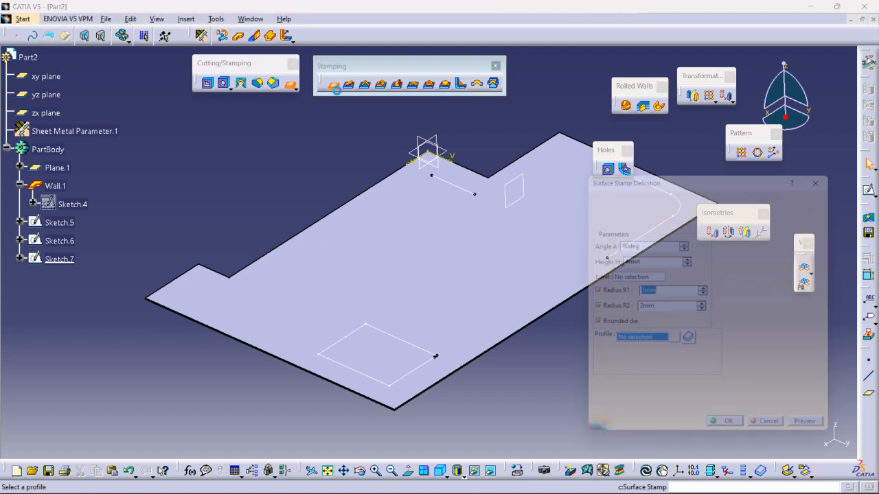
middle_click_drag(473, 234, 278, 238)
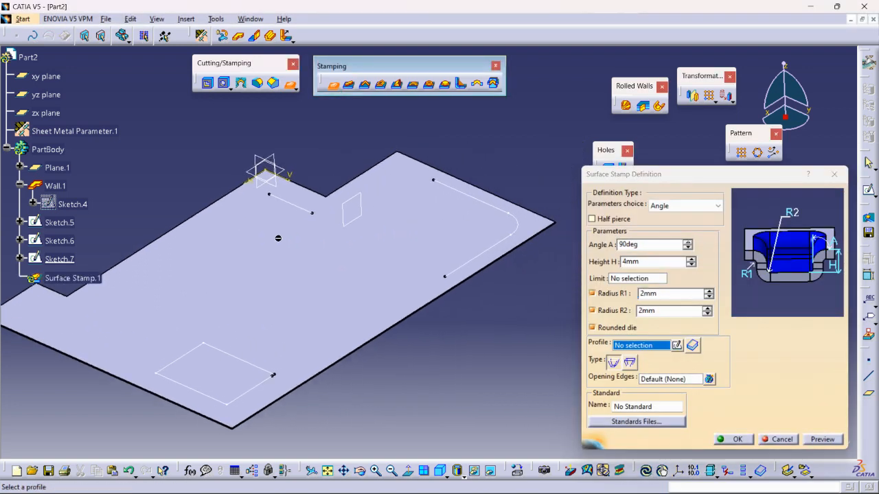
left_click(457, 192)
mouse_move(478, 286)
middle_mouse_down()
mouse_move(457, 265)
mouse_move(423, 293)
mouse_move(420, 280)
middle_mouse_up()
middle_click_drag(215, 347, 362, 250)
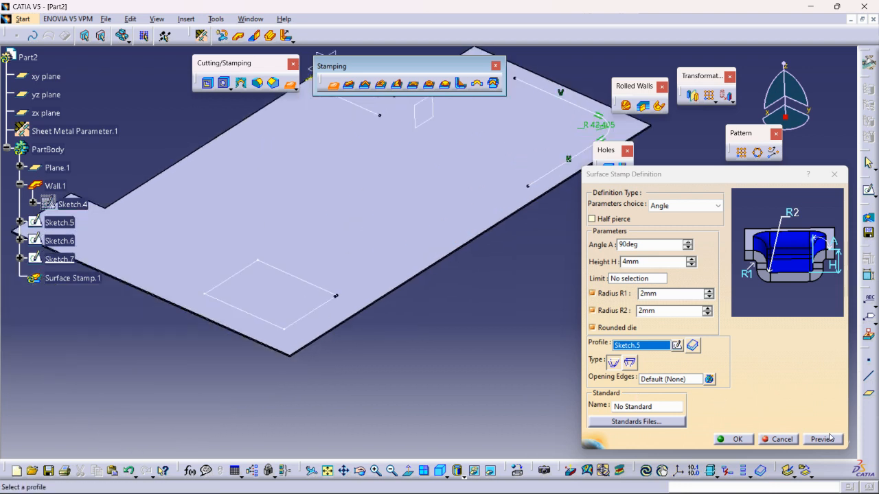
left_click(783, 438)
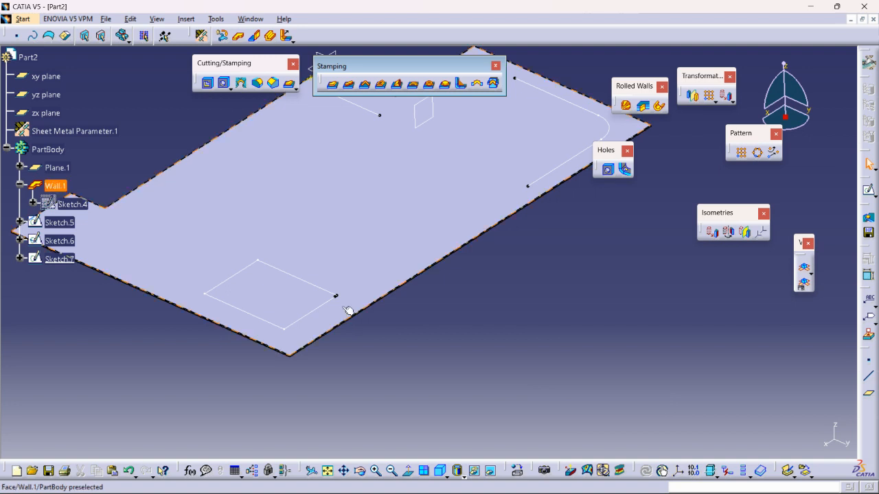
Edit the rectangle sketch, close its open corner with a Coincidence constraint between the two line endpoints, and exit
left_click(329, 308)
double_click(329, 309)
middle_click_drag(559, 306, 625, 245)
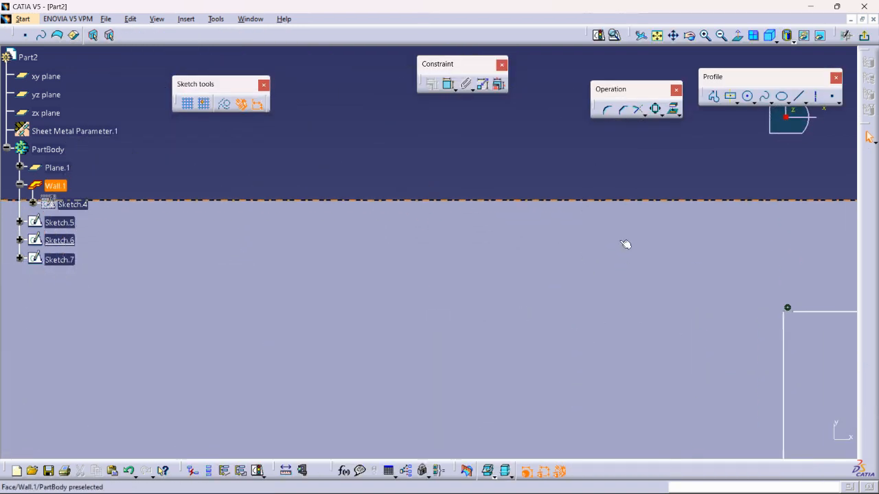
left_click(788, 308)
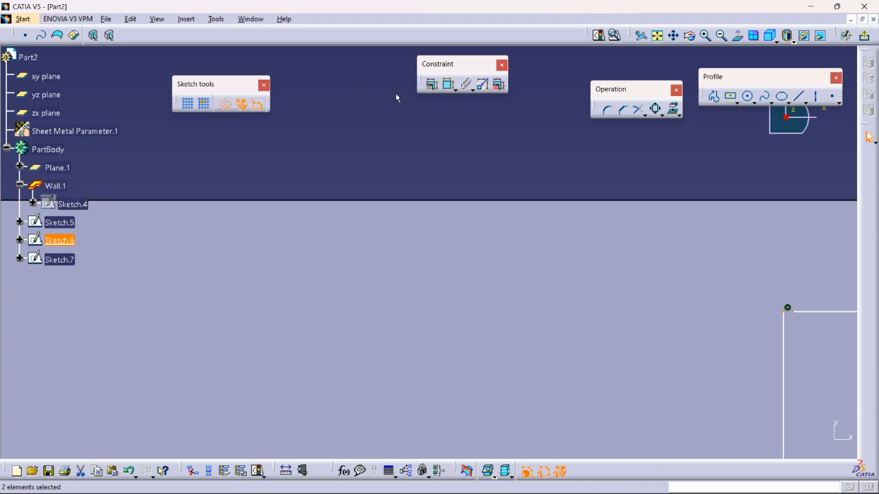
left_click(431, 83)
left_click(817, 332)
left_click(784, 442)
middle_click_drag(715, 116, 731, 163)
left_click(861, 40)
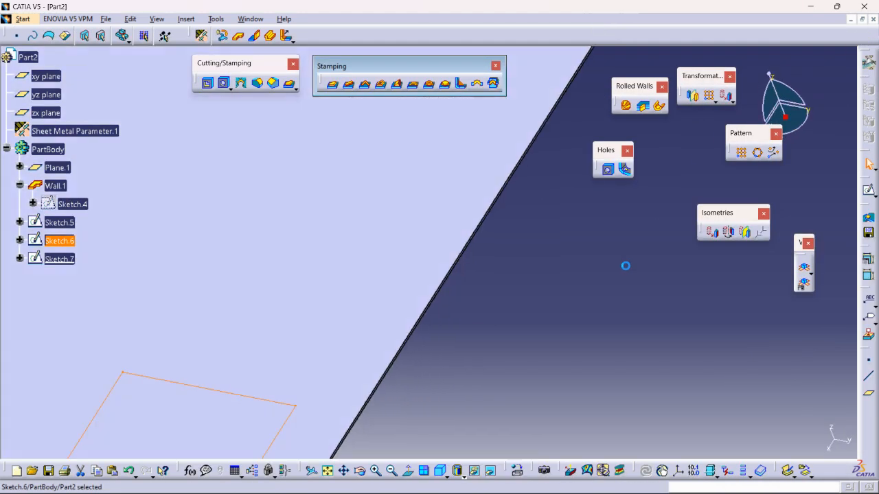
Start a Surface Stamp from the closed rectangle sketch and set its height to 20 mm
middle_click_drag(581, 305, 584, 382)
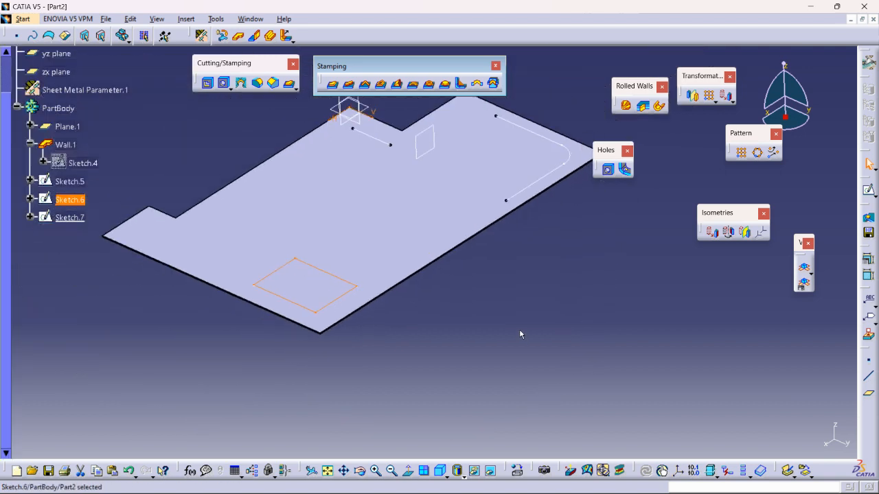
left_click(332, 83)
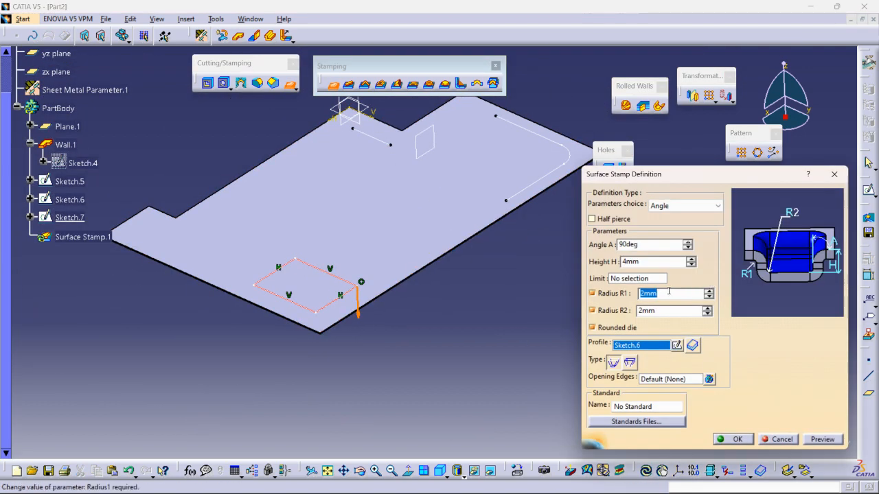
middle_click_drag(385, 312, 521, 213)
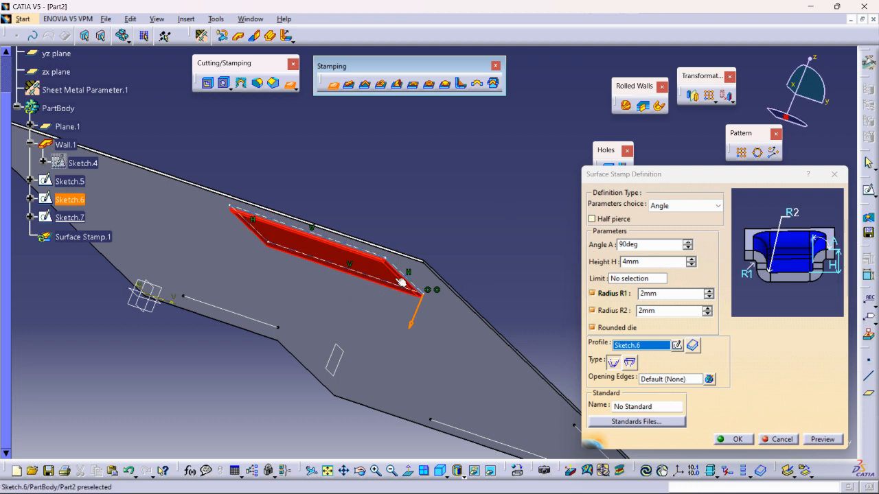
mouse_move(341, 268)
middle_mouse_down()
mouse_move(347, 263)
mouse_move(316, 343)
mouse_move(310, 320)
mouse_move(348, 267)
middle_mouse_up()
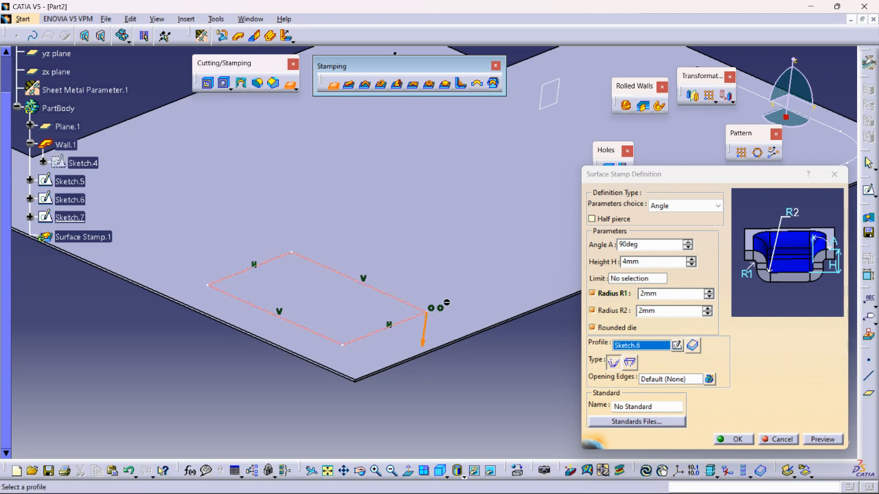
left_click(691, 258)
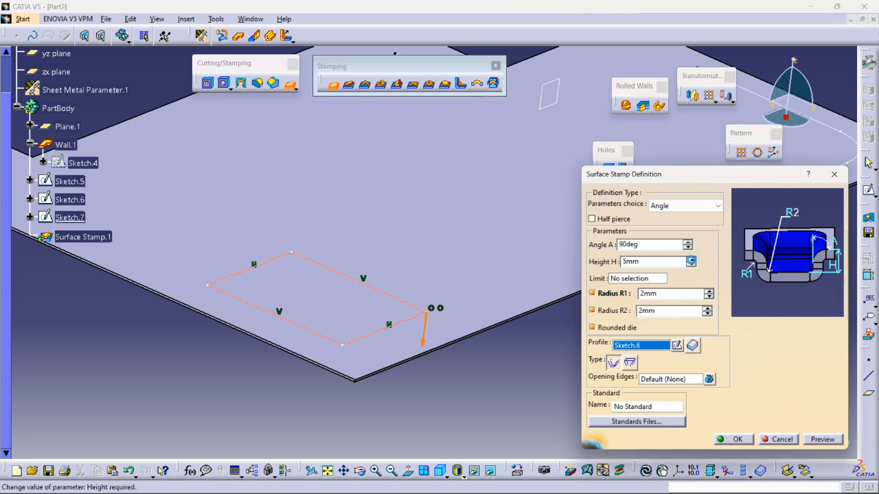
middle_click_drag(242, 347, 296, 285)
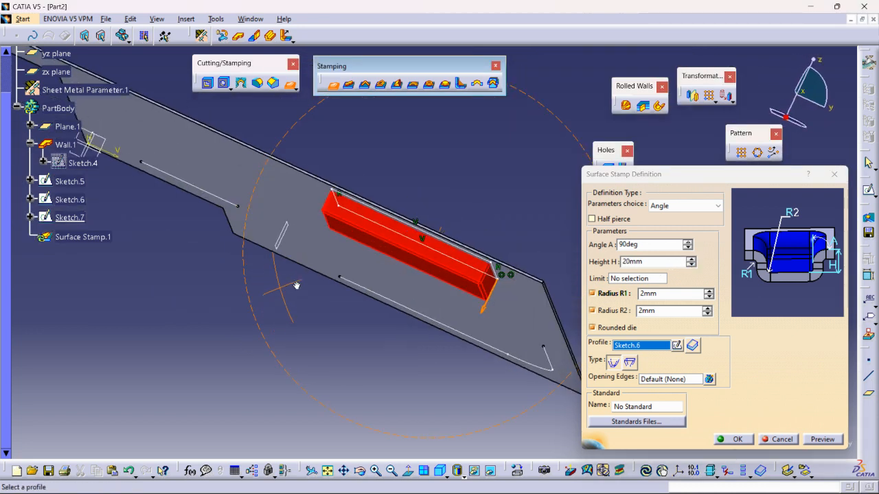
middle_click_drag(376, 285, 361, 297)
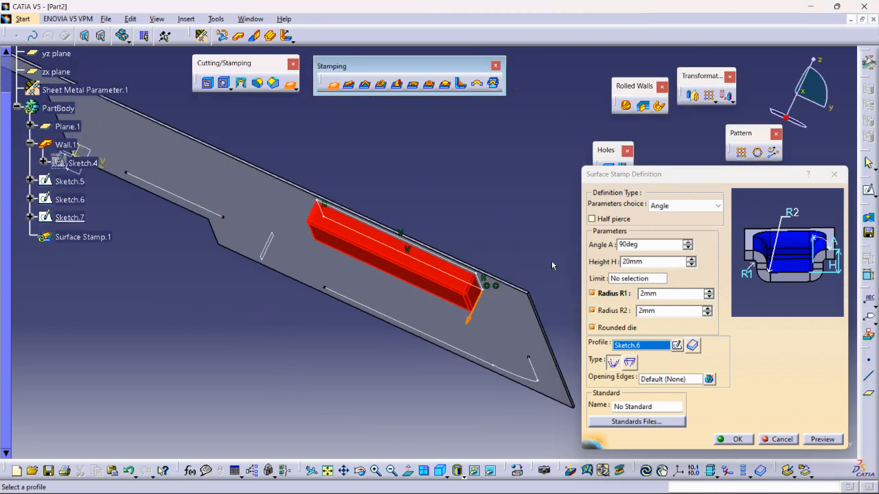
Set the stamp's angle to 83 degrees and disable radius R2, keeping radius R1 enabled
left_click(687, 247)
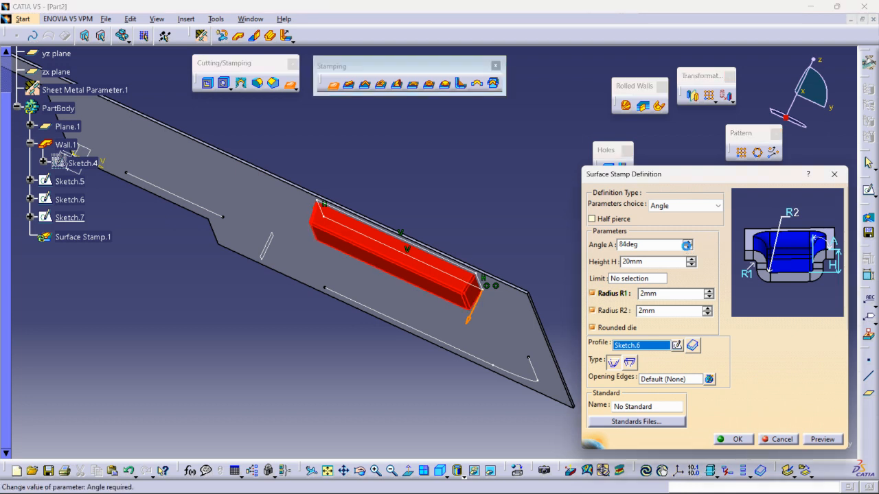
left_click(597, 295)
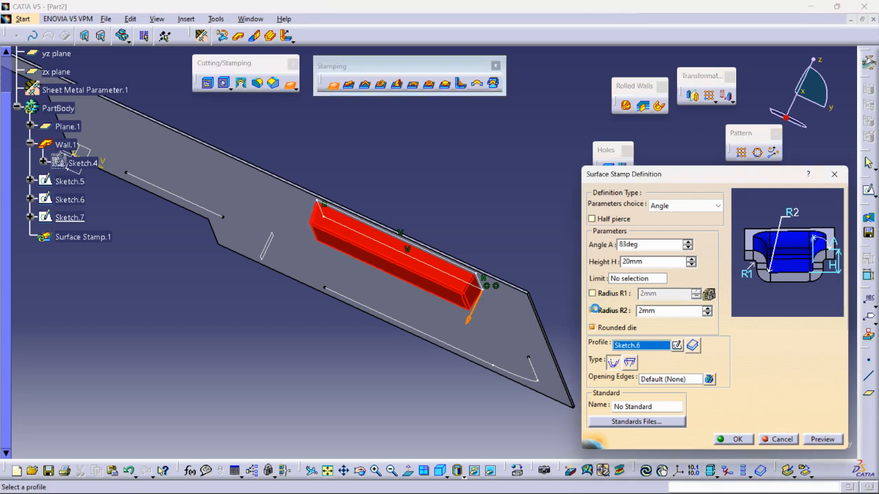
left_click(592, 311)
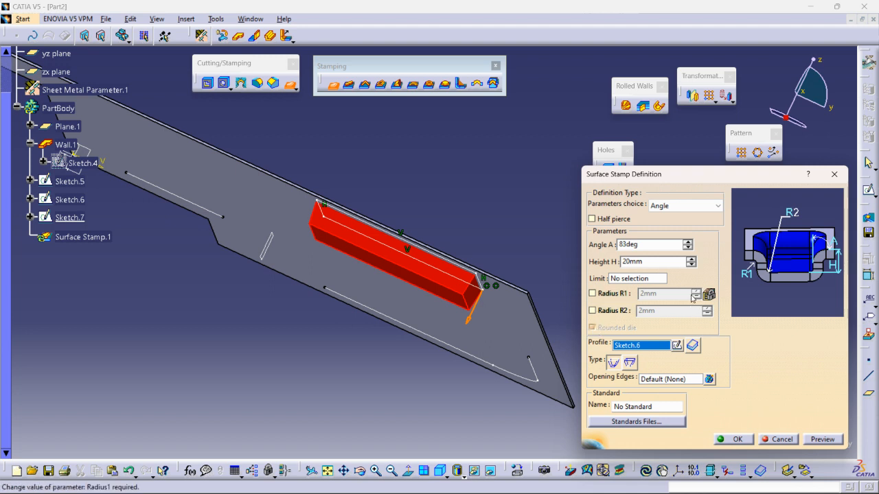
left_click(593, 293)
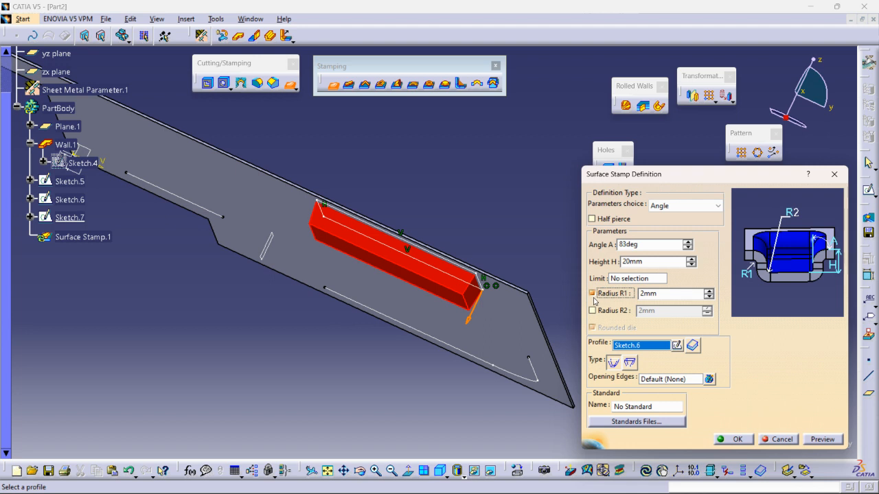
middle_click_drag(428, 274, 398, 317)
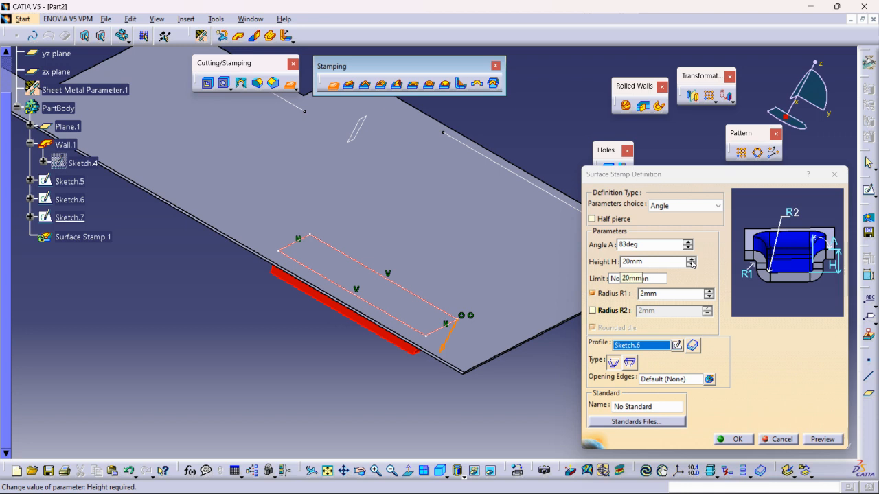
Set the surface stamp's height to 47 mm and create the stamp
left_click(691, 263)
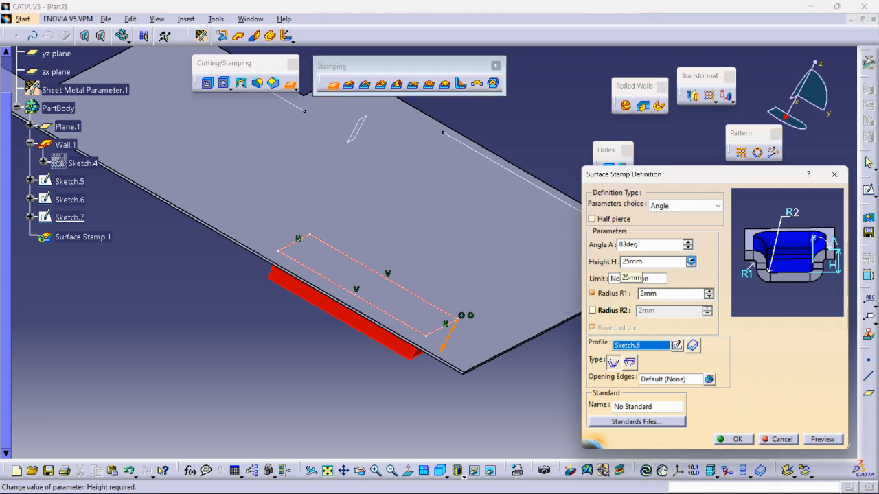
left_click(691, 261)
left_click(691, 261)
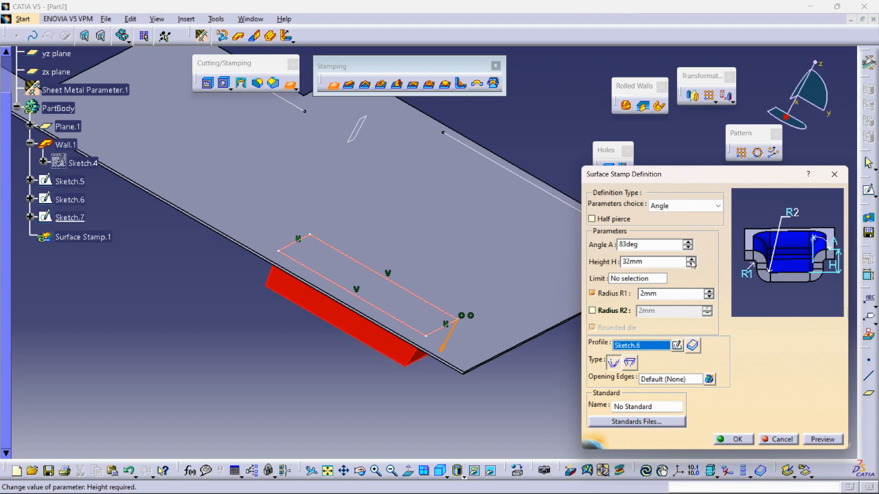
left_click(691, 260)
left_click(692, 259)
left_click(691, 260)
left_click(692, 260)
left_click(691, 259)
left_click(692, 259)
left_click(691, 258)
left_click(691, 258)
left_click(691, 259)
left_click(691, 258)
left_click(691, 258)
left_click(691, 258)
left_click(691, 259)
left_click(691, 259)
left_click(692, 259)
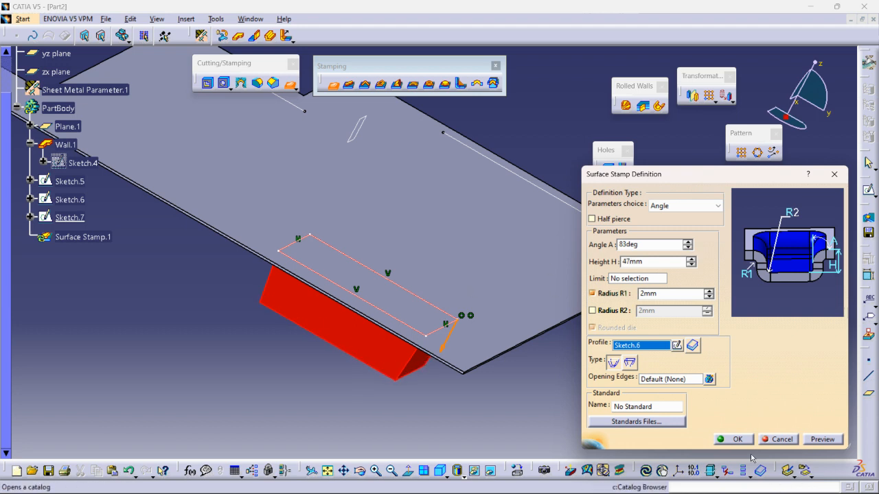
left_click(731, 440)
Edit the rectangular surface stamp and set its radius R1 to 3 mm
middle_click_drag(350, 337, 374, 329)
double_click(83, 236)
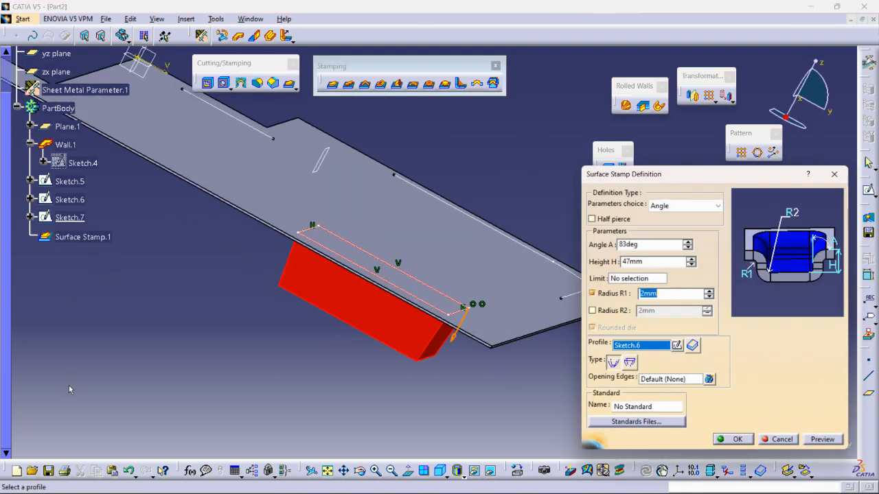
mouse_move(92, 492)
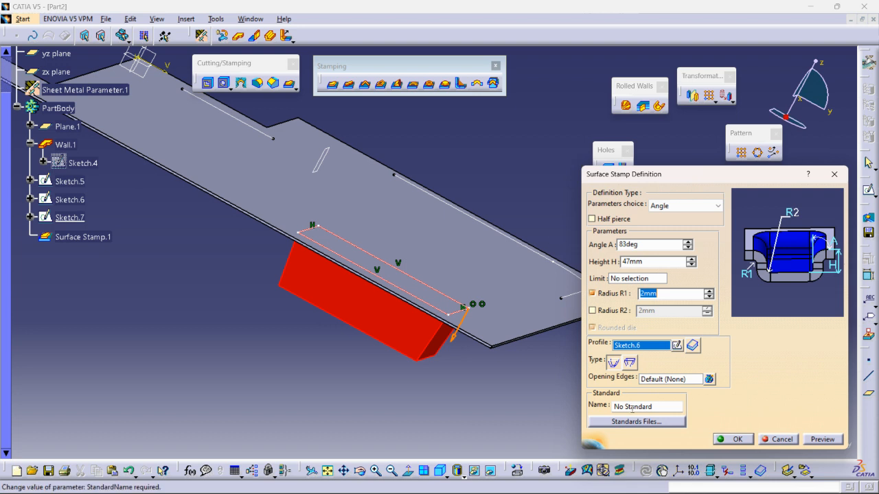
left_click(708, 292)
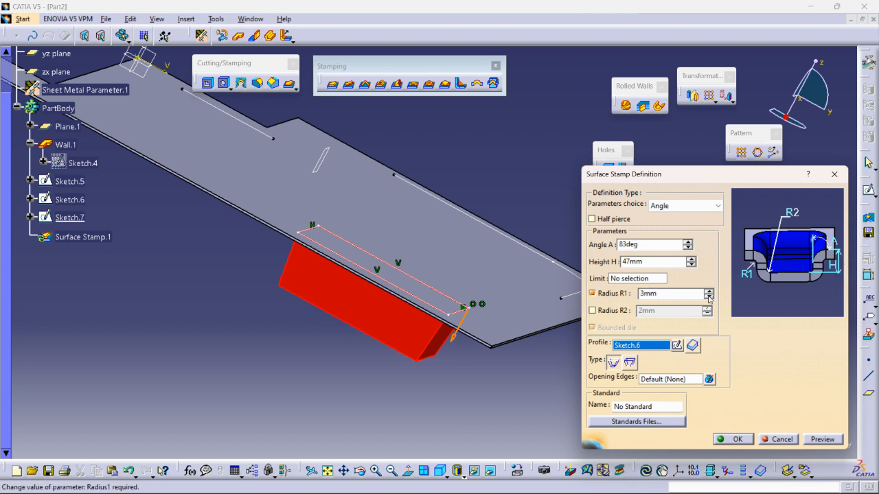
left_click(732, 438)
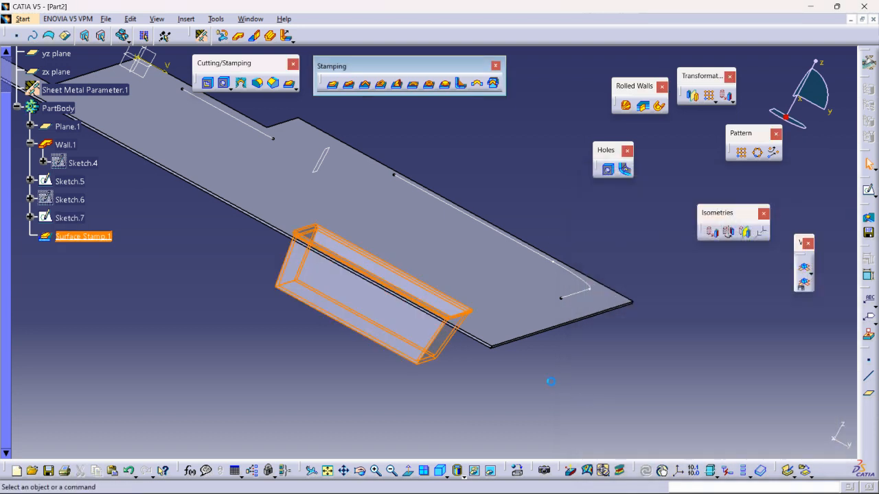
left_click(551, 381)
Start a Bead on the wall using the open L-shaped profile with the rounded corner
middle_click_drag(459, 262, 492, 276)
middle_click_drag(460, 248, 357, 223)
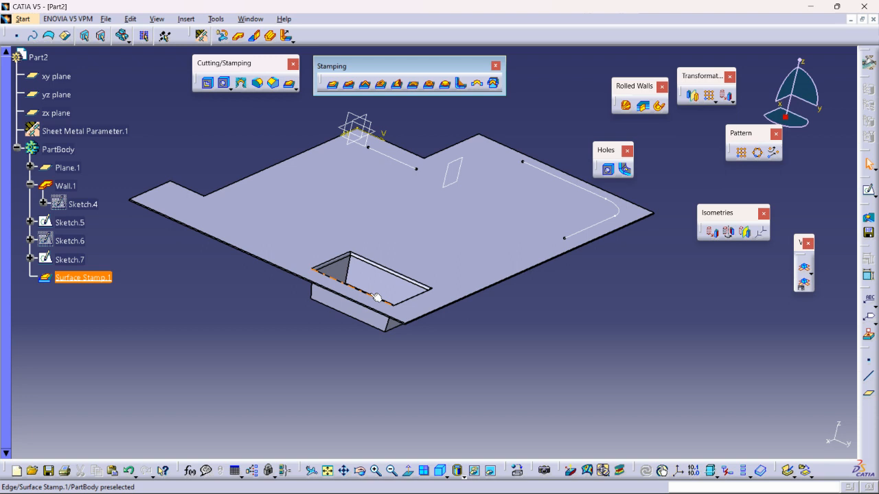
middle_click_drag(388, 285, 395, 181)
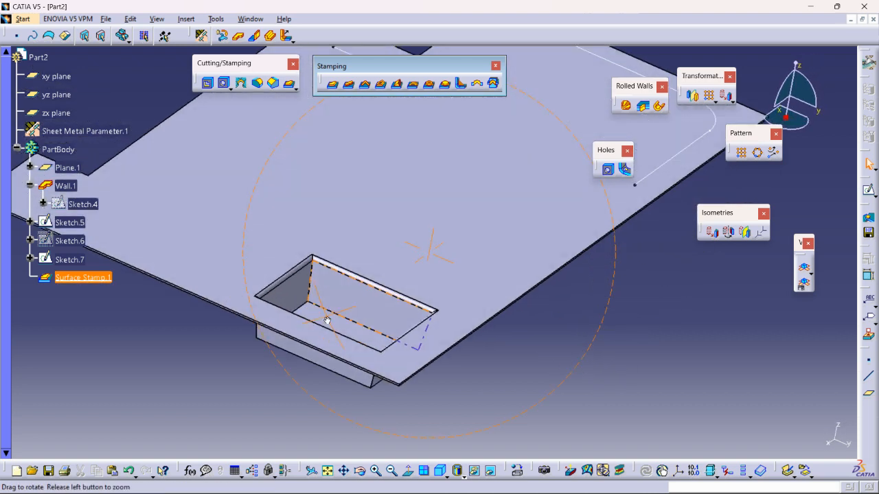
left_click(349, 85)
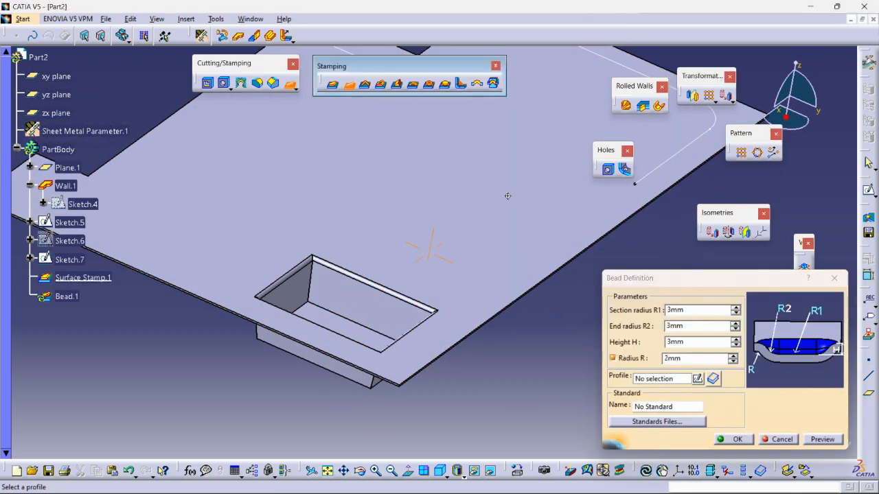
mouse_move(510, 238)
middle_mouse_down()
mouse_move(444, 265)
mouse_move(453, 232)
mouse_move(366, 197)
middle_mouse_up()
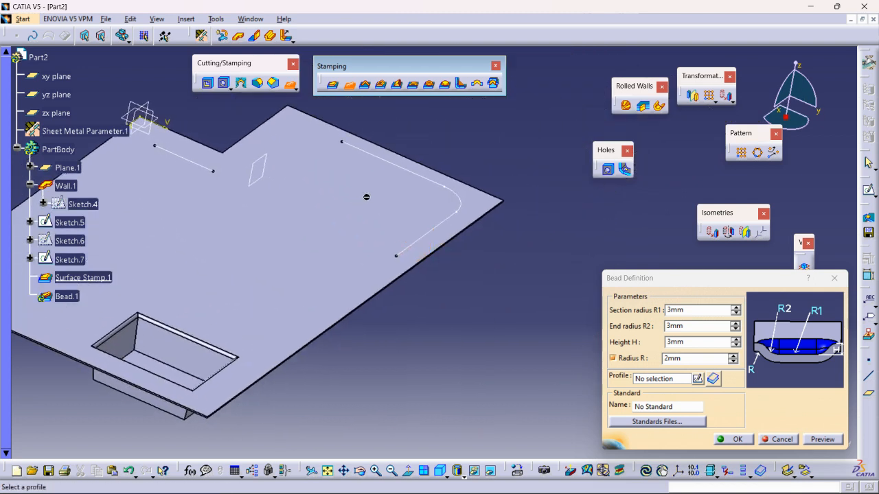
left_click(420, 173)
mouse_move(429, 279)
middle_mouse_down()
mouse_move(425, 218)
mouse_move(368, 198)
mouse_move(359, 229)
mouse_move(389, 194)
mouse_move(403, 217)
mouse_move(438, 147)
middle_mouse_up()
middle_click_drag(425, 221, 406, 192)
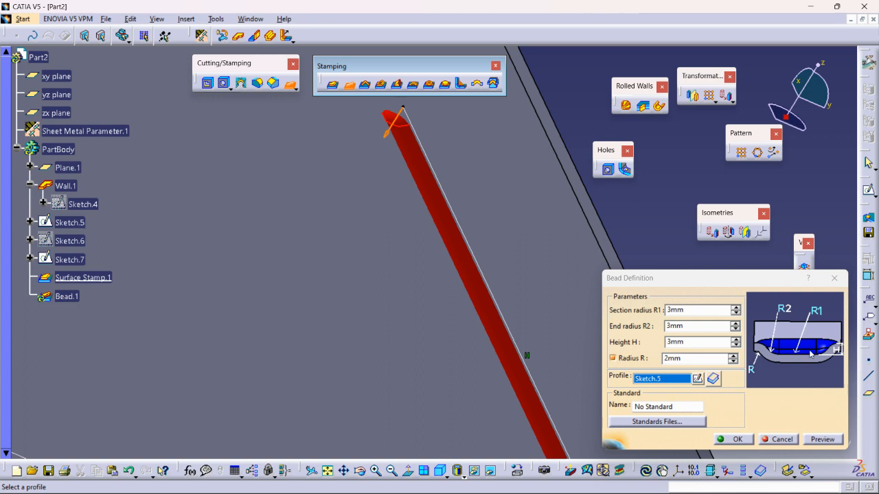
Set the bead's end radius R2 and section radius R1 to 7 mm each, keeping the height at 3 mm
left_click(736, 340)
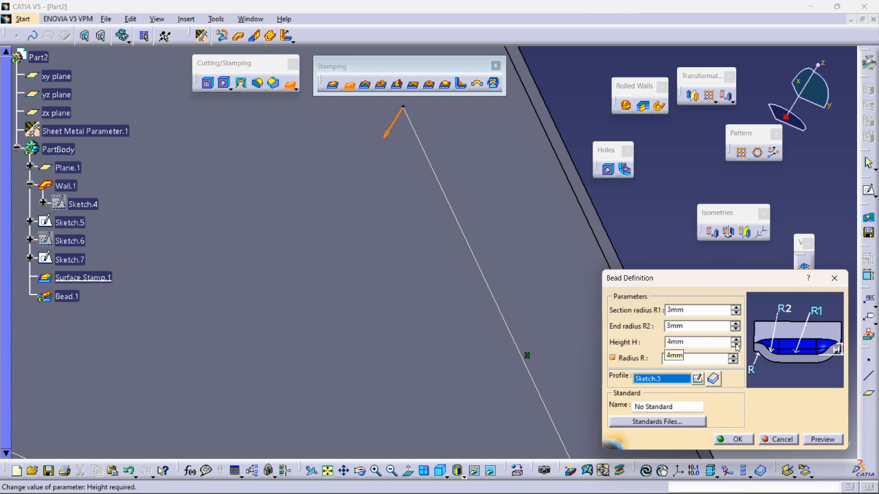
left_click(735, 345)
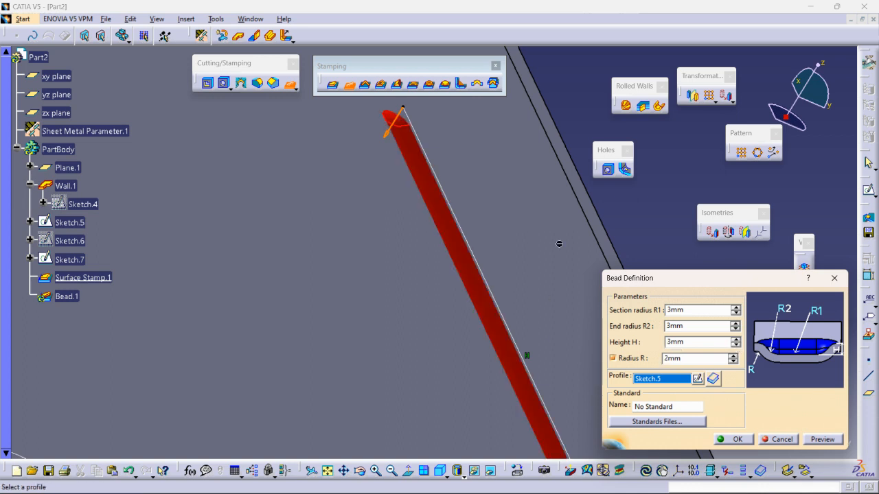
left_click(734, 324)
left_click(734, 324)
left_click(735, 324)
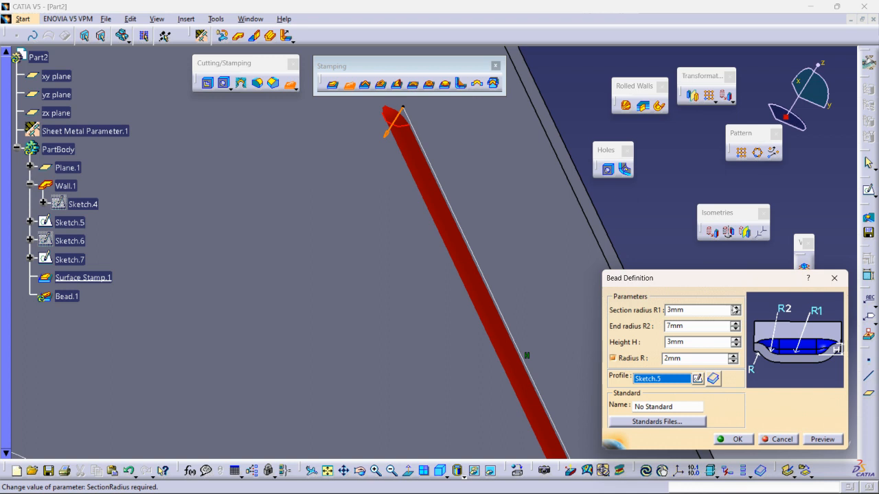
left_click(732, 309)
left_click(734, 309)
left_click(735, 309)
left_click(734, 309)
left_click(735, 309)
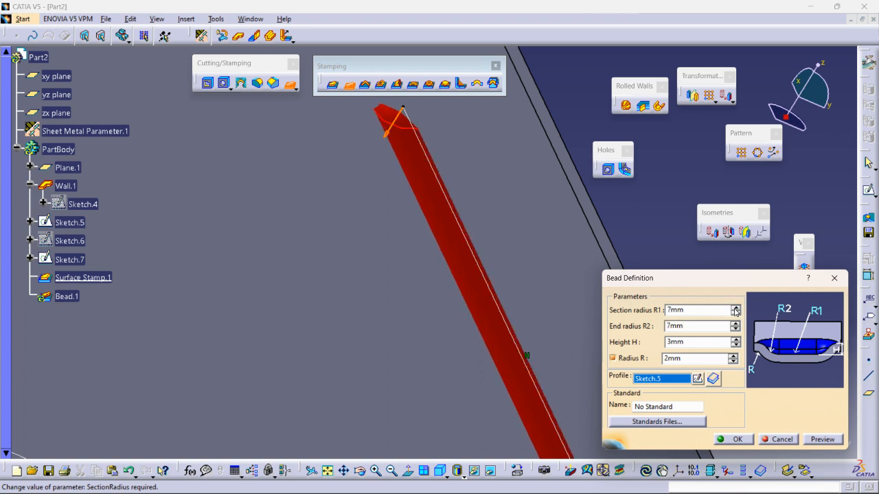
Set the bead's height to 7 mm and create the bead
left_click(736, 340)
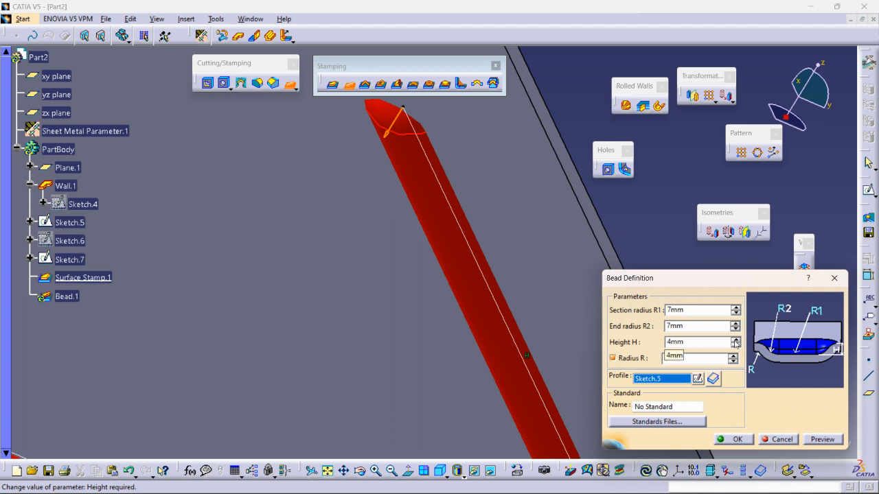
left_click(735, 340)
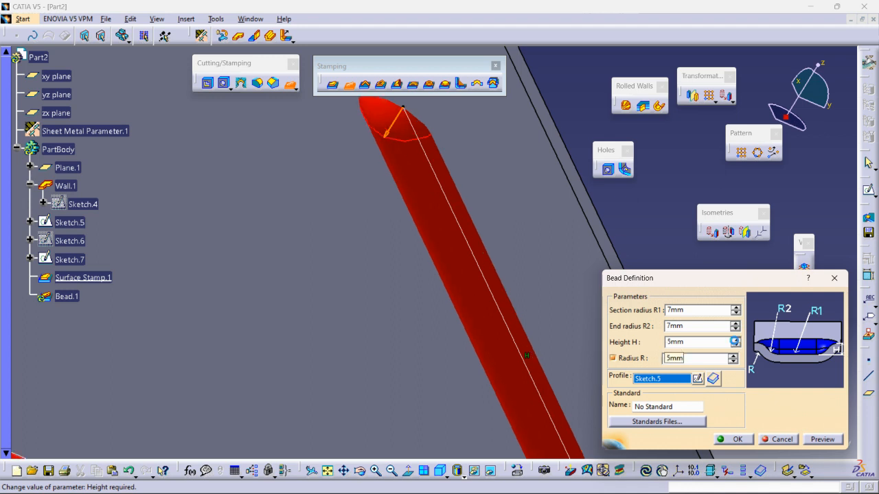
left_click(735, 340)
left_click(735, 340)
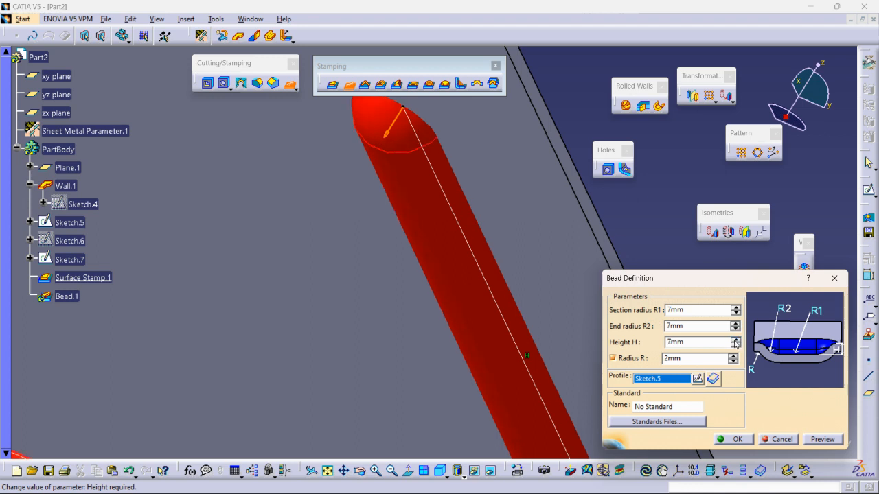
left_click(736, 339)
left_click(735, 347)
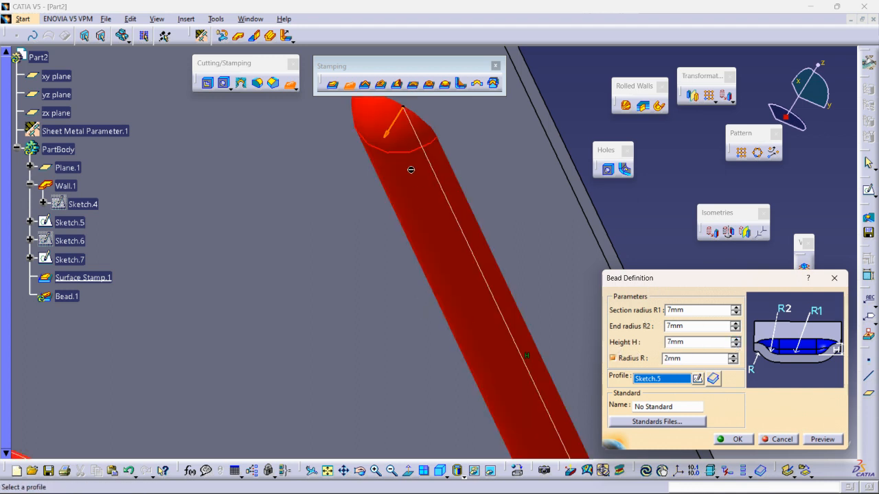
left_click(733, 439)
Examine the finished bead from several angles and review the parameters in its definition, including radius R
middle_click_drag(650, 314, 656, 379)
left_click(617, 305)
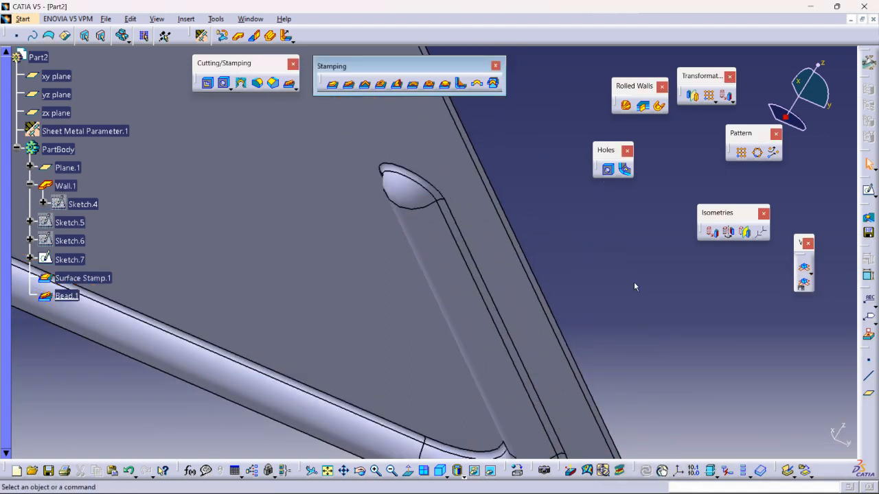
middle_click_drag(449, 231, 432, 274)
middle_click_drag(571, 131, 542, 314)
middle_click_drag(689, 316, 618, 294)
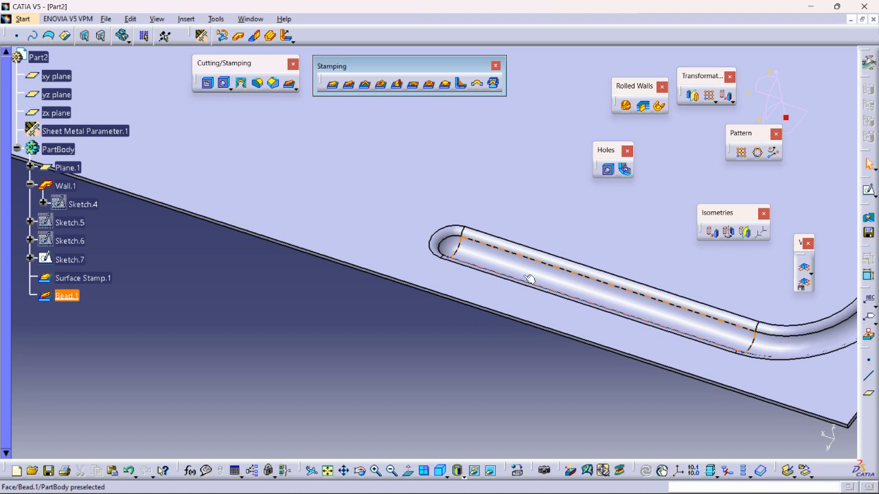
double_click(70, 297)
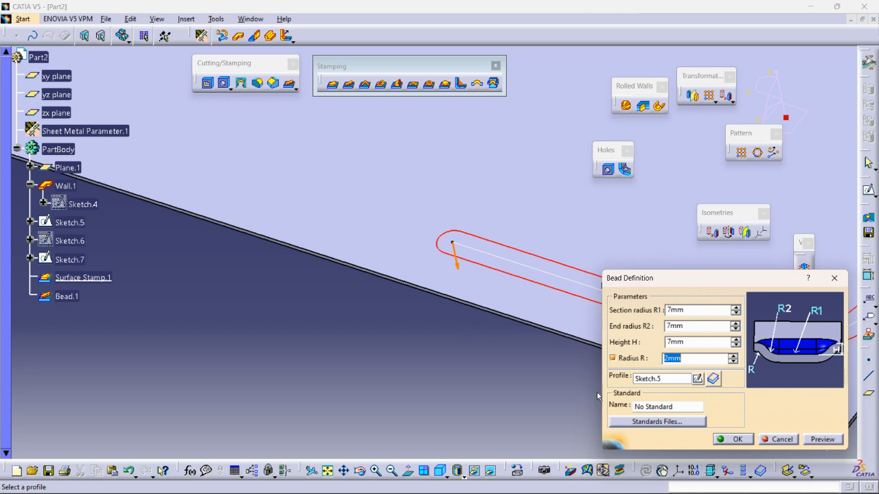
left_click(737, 440)
middle_click_drag(449, 317, 442, 395)
left_click(436, 336)
middle_click_drag(461, 287, 469, 384)
left_click(480, 320)
middle_click_drag(480, 320, 501, 361)
middle_click_drag(538, 306, 490, 374)
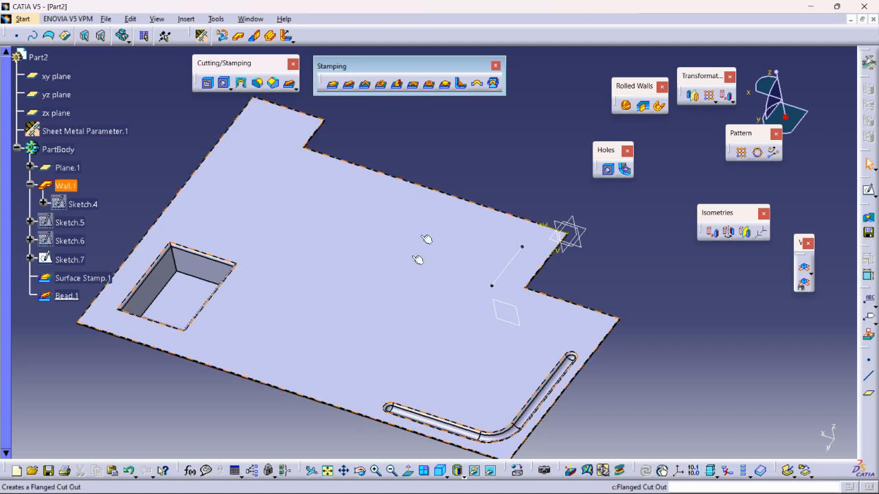
Sketch an open stepped profile of three lines on the wall face near the protruding tab, with a vertical segment about 70 mm long
middle_click_drag(275, 171, 299, 150)
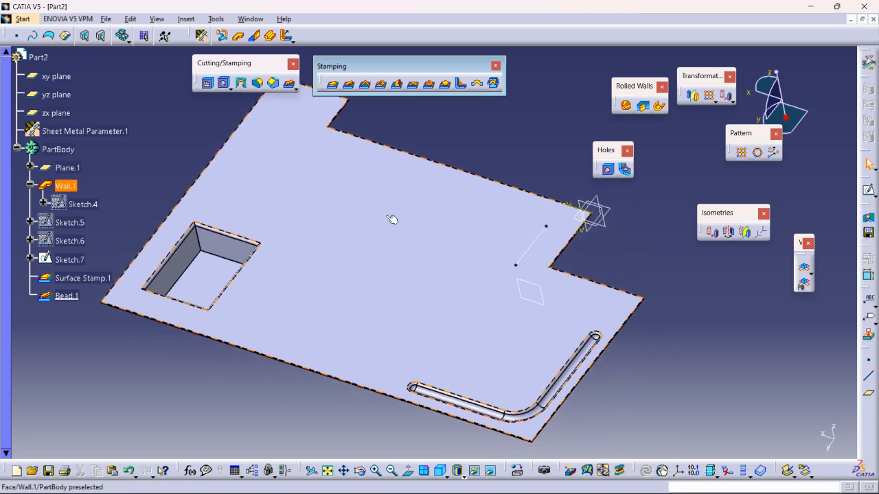
left_click(330, 323)
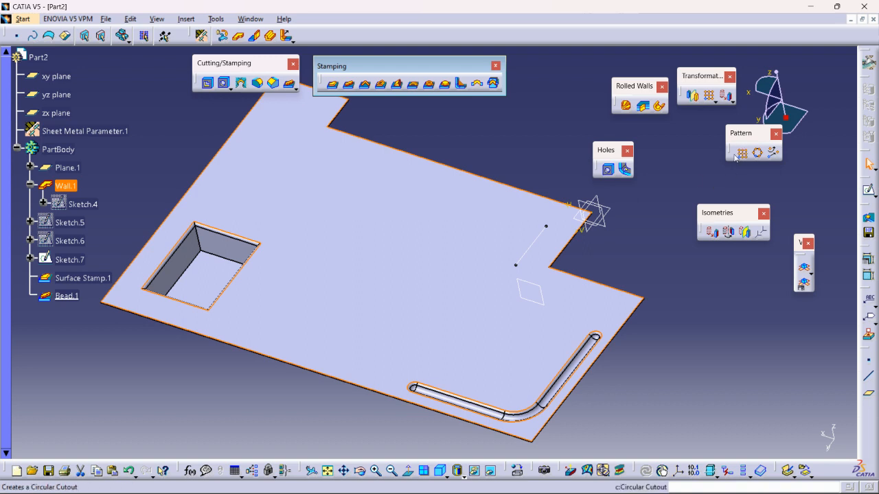
left_click(869, 192)
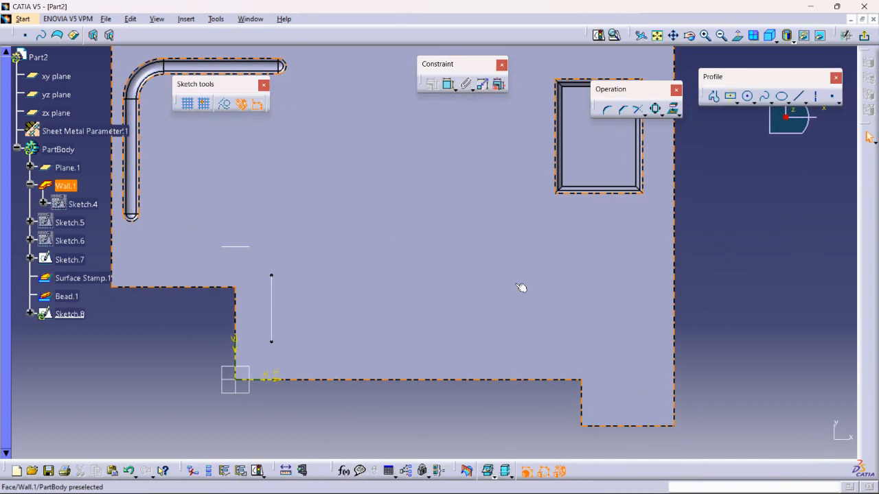
left_click(715, 99)
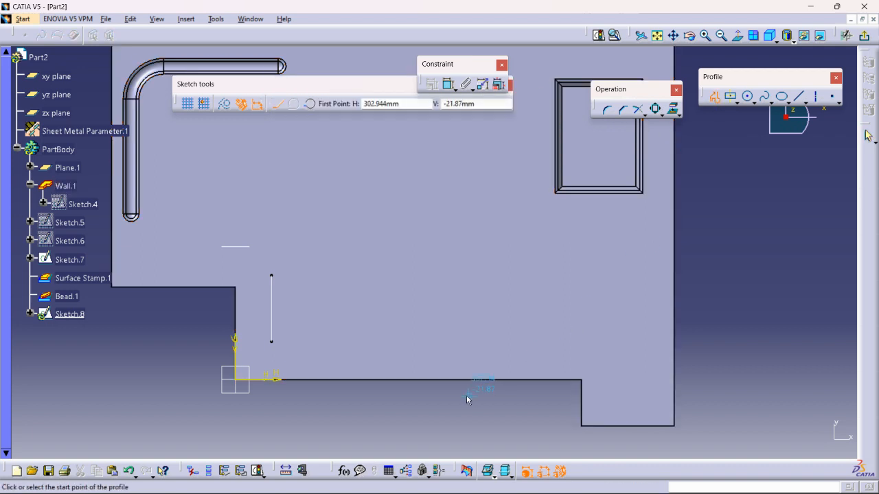
left_click(446, 342)
left_click(595, 342)
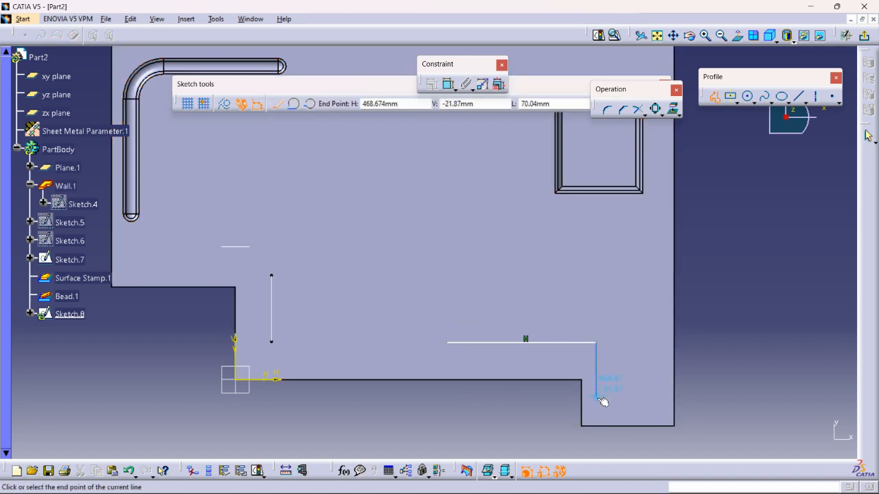
left_click(596, 398)
double_click(648, 398)
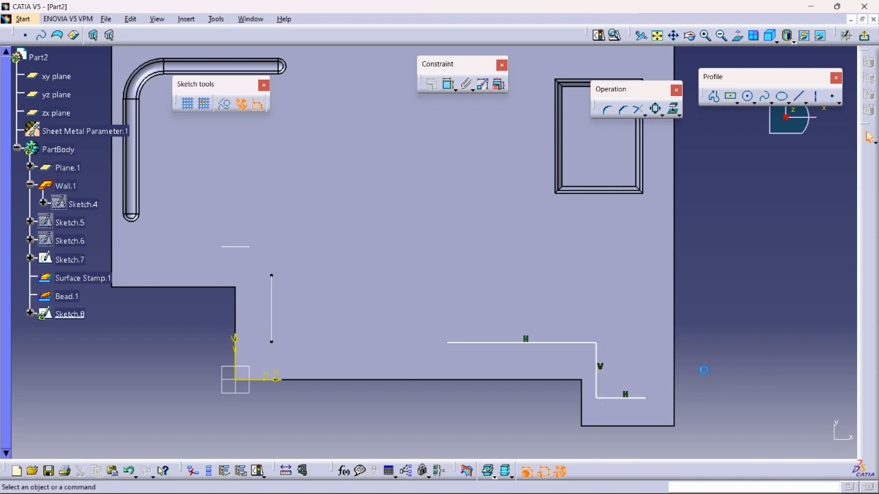
left_click_drag(597, 373, 605, 378)
left_click_drag(603, 365, 601, 353)
Round both corners of the stepped profile, the upper at about 28 mm radius and the lower at about 26 mm
left_click(604, 110)
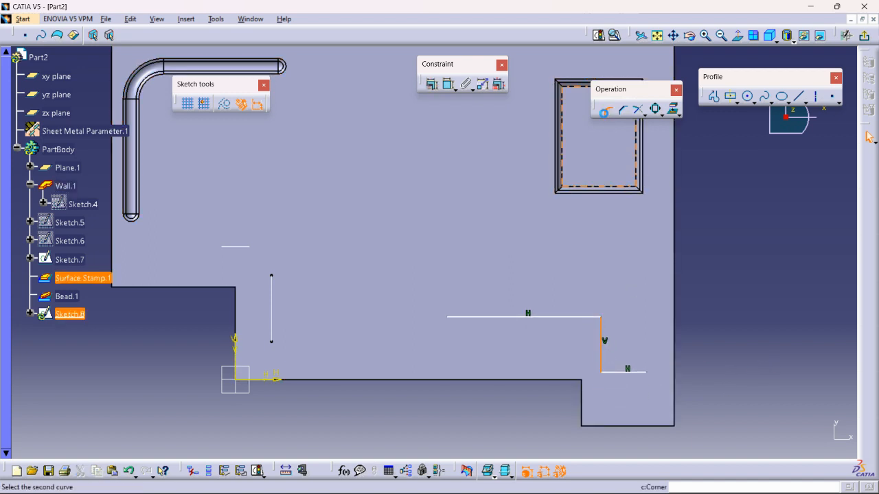
left_click(585, 317)
left_click(592, 322)
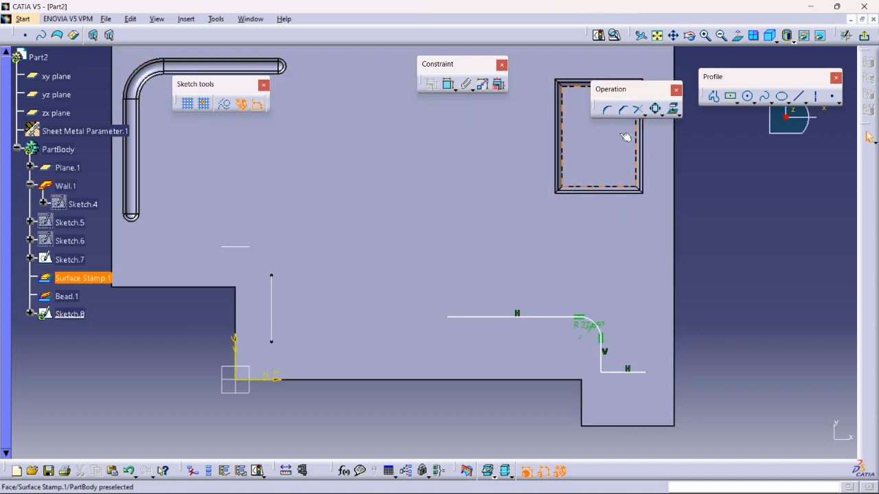
left_click(607, 110)
left_click(618, 374)
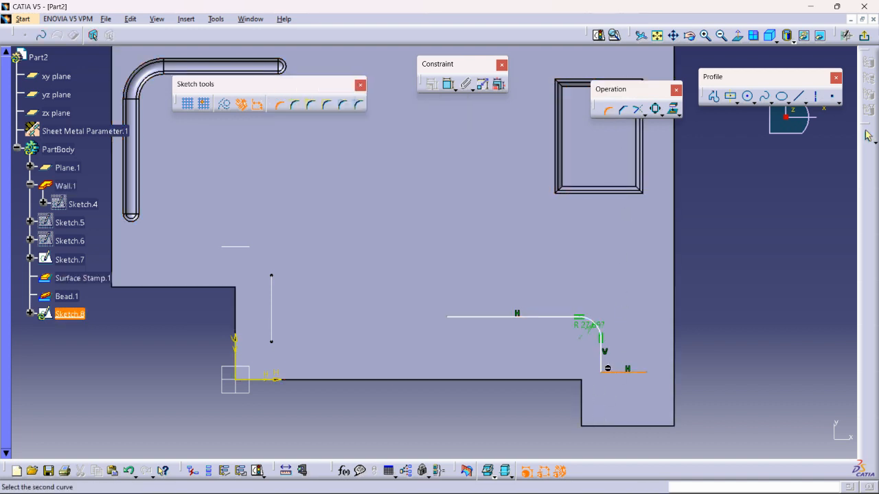
left_click(603, 367)
left_click(611, 369)
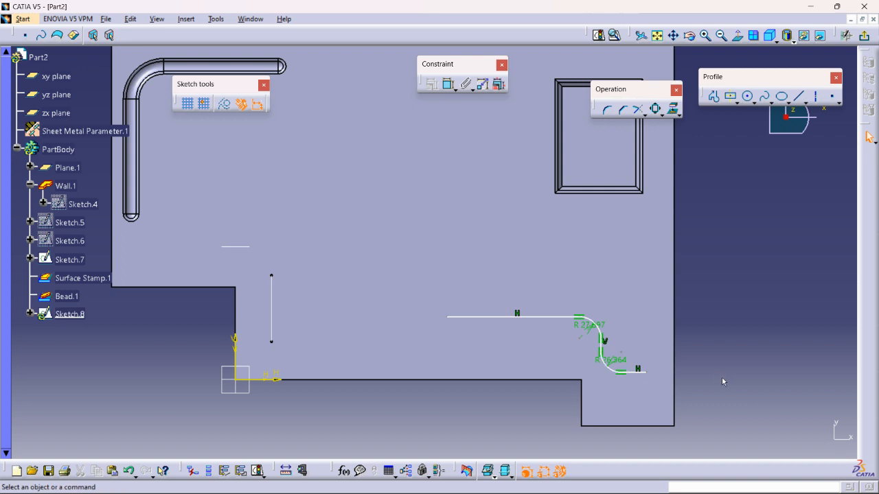
Move the profile's short end segment down into the protruding tab and exit the sketch
mouse_move(743, 372)
middle_mouse_down()
mouse_move(686, 329)
mouse_move(612, 223)
middle_mouse_up()
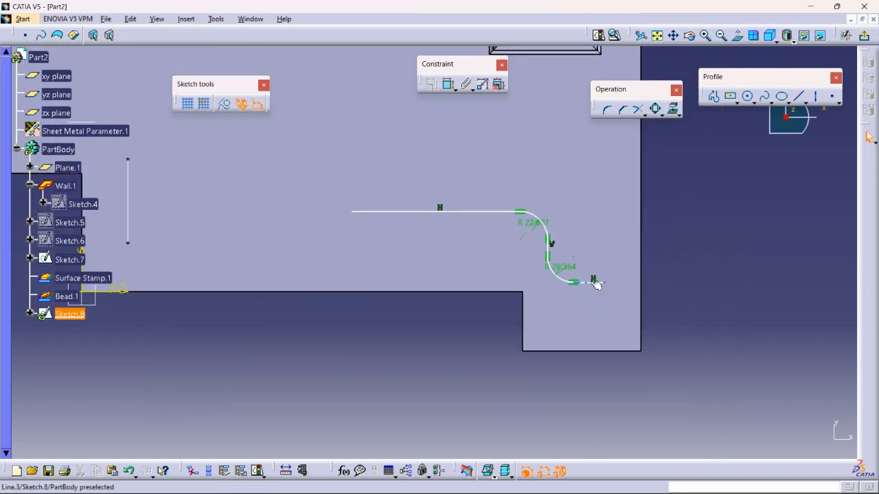
left_click_drag(599, 314, 596, 315)
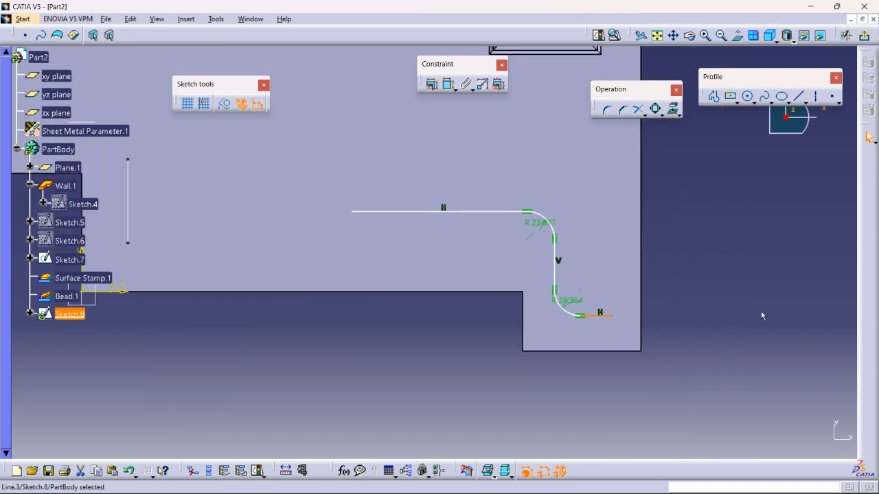
left_click(728, 319)
left_click(863, 36)
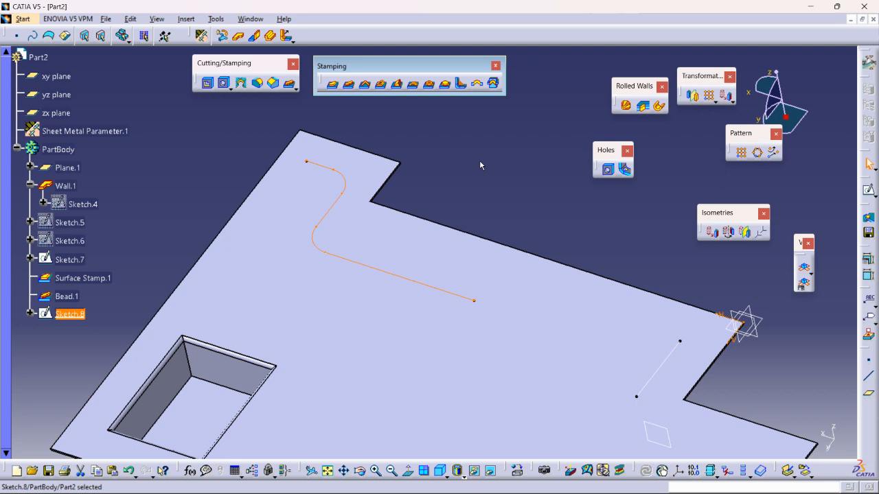
Start an obround Curve Stamp from the rounded stepped profile, trying the Half pierce option and switching it back off
left_click(365, 83)
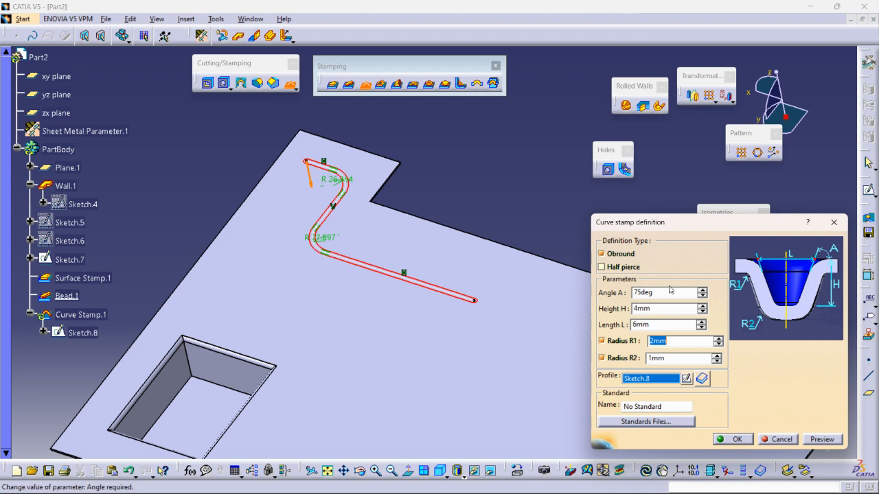
left_click(601, 267)
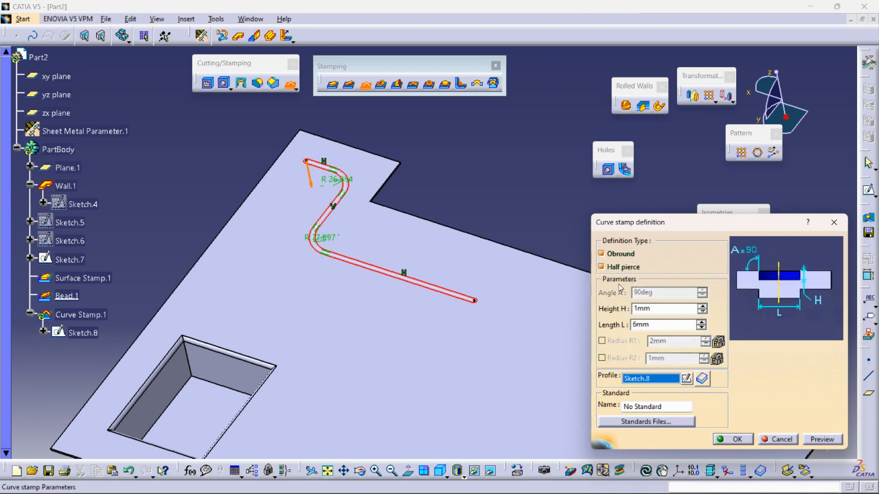
middle_click_drag(399, 299, 521, 342)
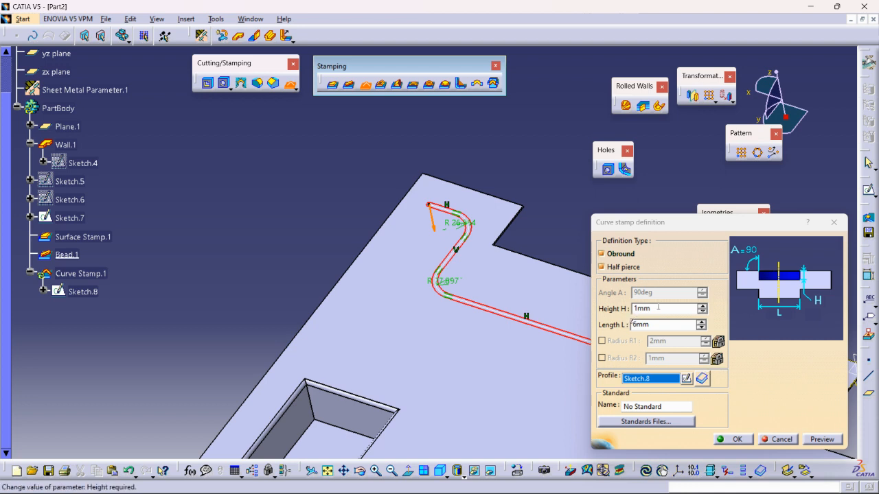
middle_click_drag(432, 218, 364, 287)
middle_click_drag(428, 249, 384, 203)
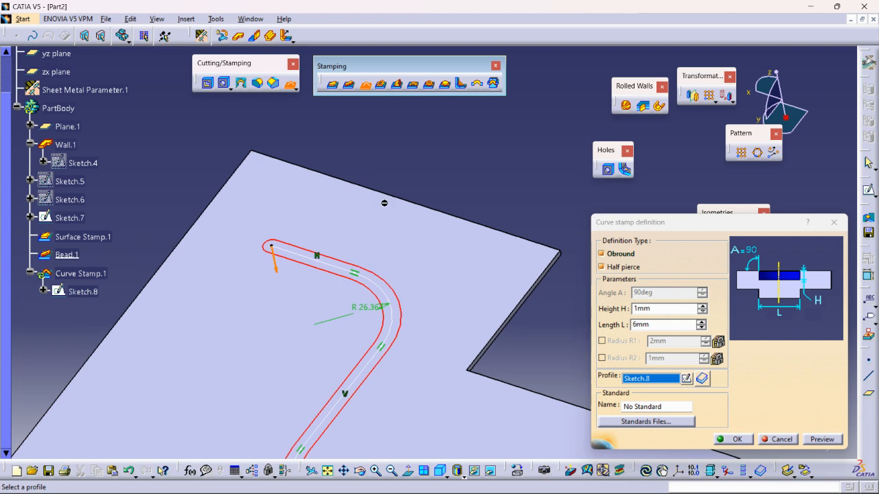
left_click(601, 268)
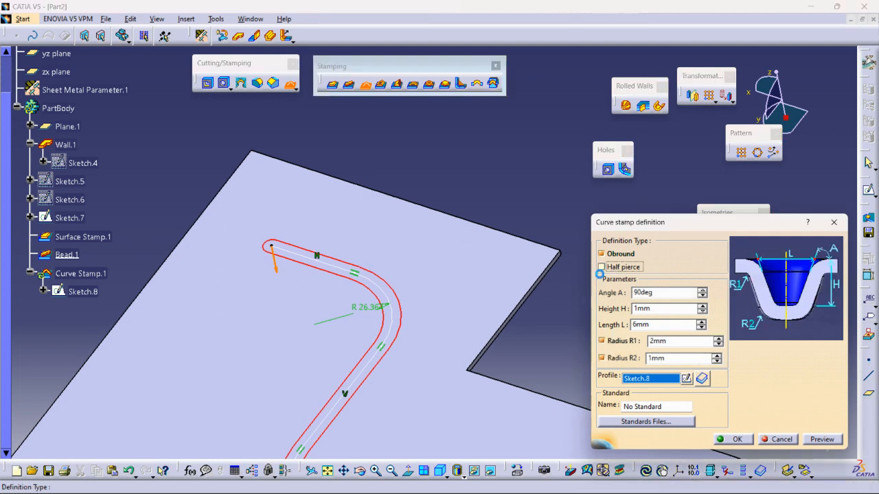
Compare the Curve Stamp's end shape with the Obround option off and on, and create the stamp with Obround on
left_click(603, 254)
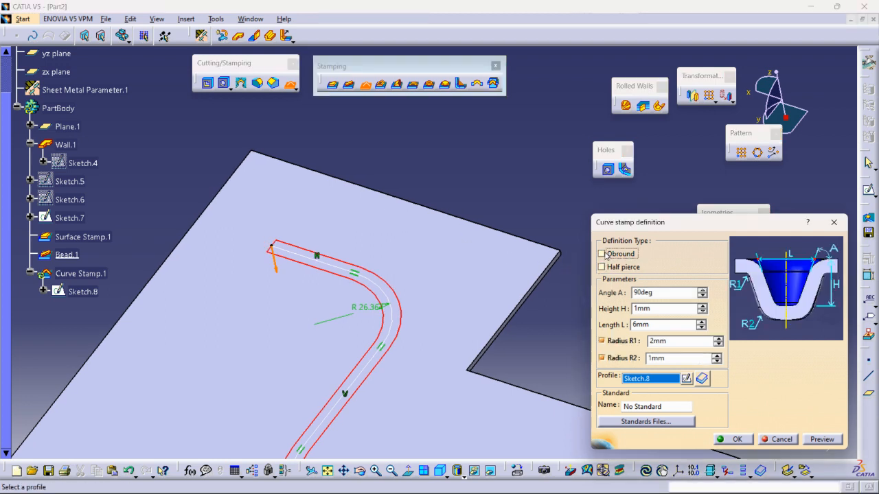
left_click(603, 253)
left_click(604, 254)
middle_click_drag(394, 425, 451, 288)
middle_click_drag(546, 395, 148, 191)
middle_click_drag(414, 321, 441, 275)
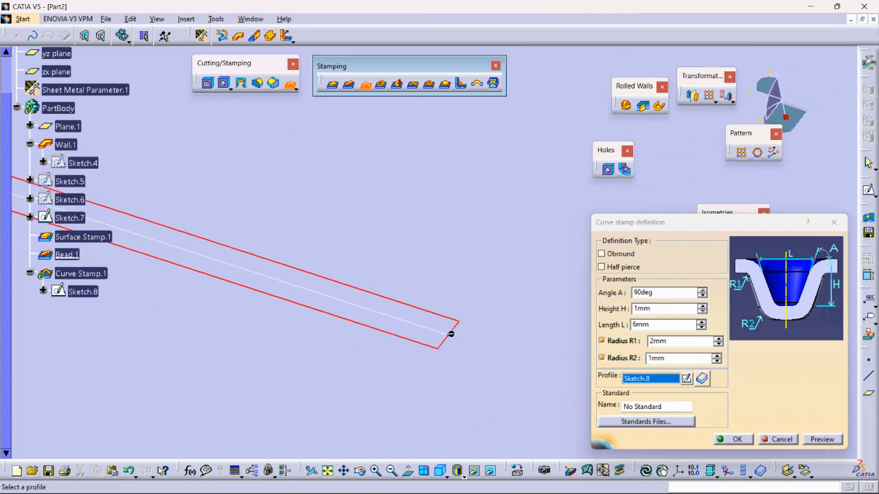
left_click(605, 255)
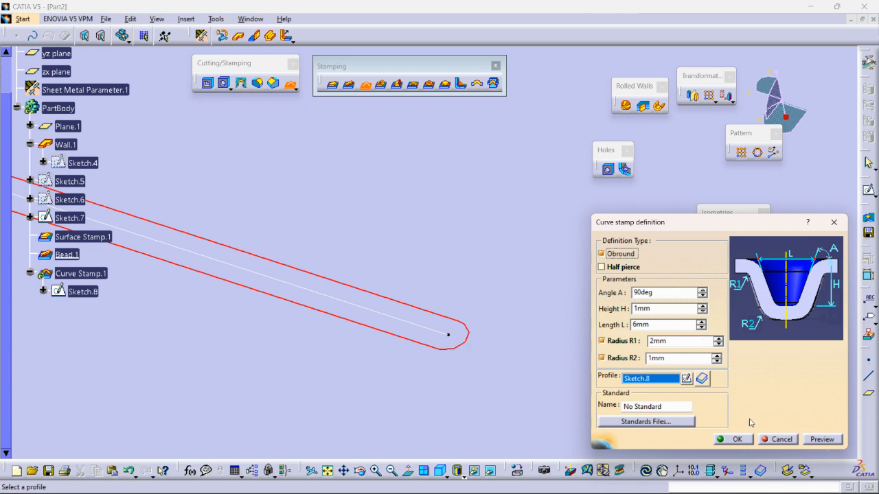
left_click(741, 439)
Sketch a centered rectangle on the wall face between the bead and the surface stamp, centred at about H 158, V 402 mm, and exit
middle_click_drag(461, 280, 480, 436)
left_click(555, 164)
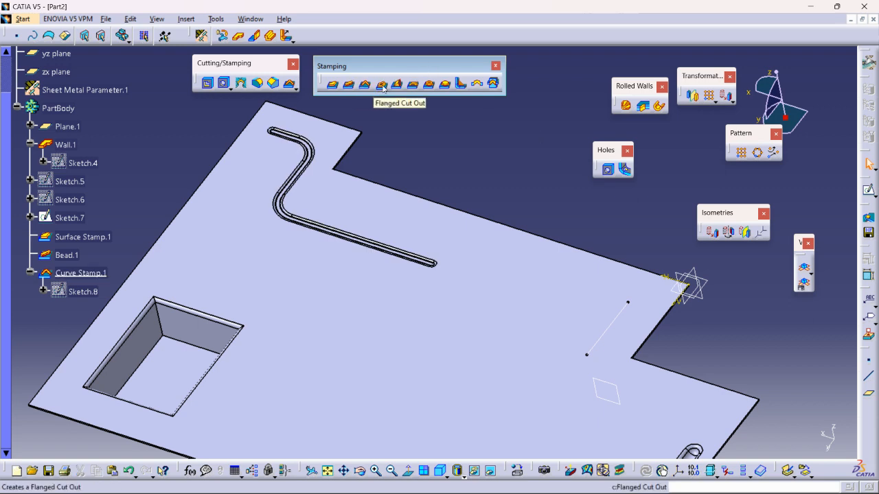
middle_click_drag(510, 197, 512, 253)
left_click(509, 263)
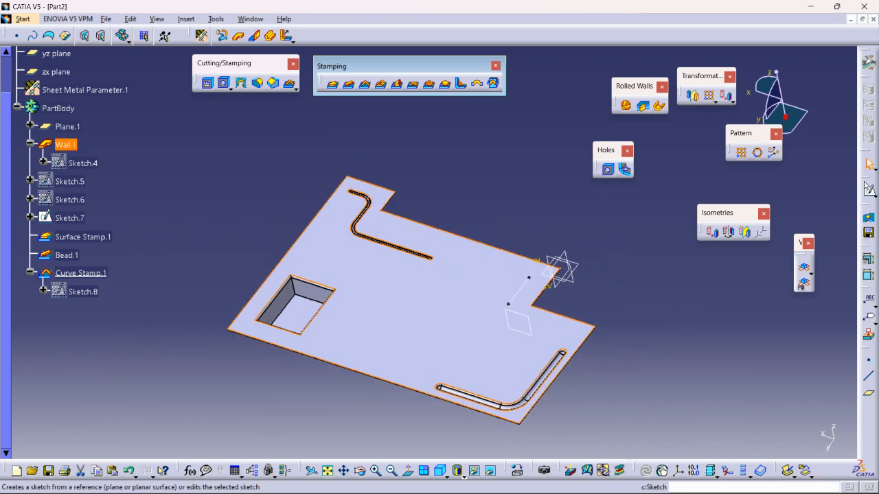
left_click(869, 195)
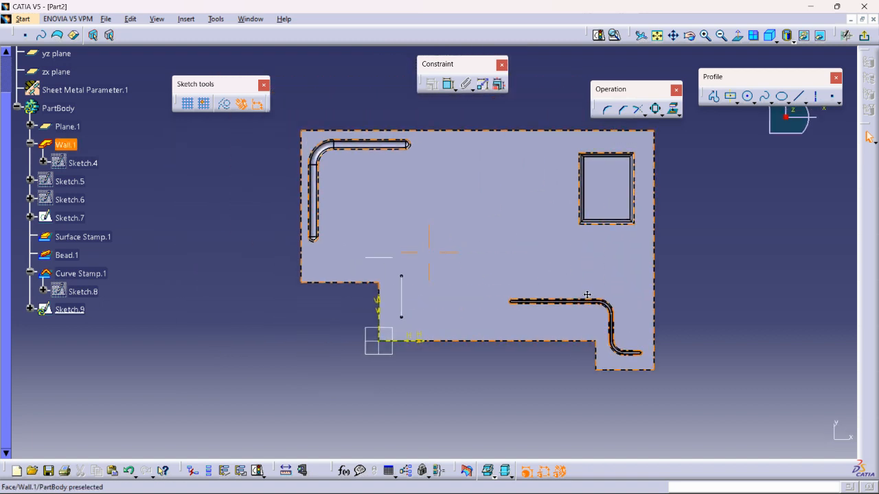
middle_click_drag(606, 336, 496, 247)
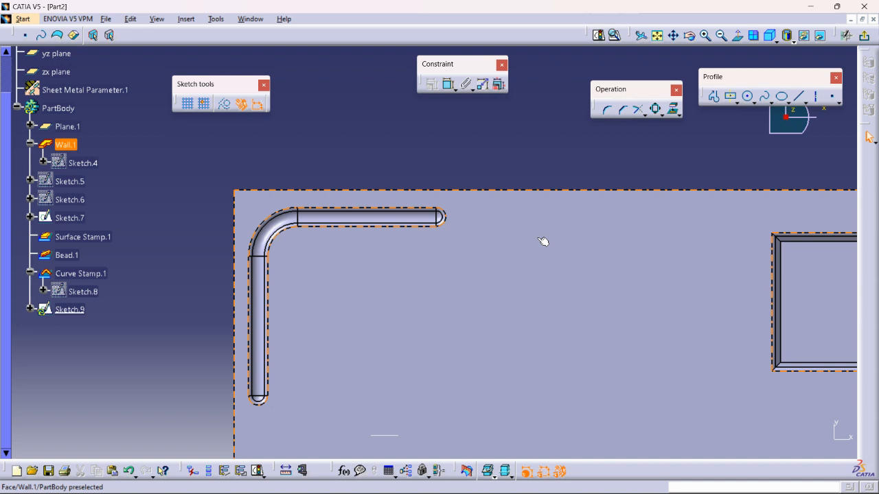
middle_click_drag(519, 245, 362, 254)
left_click(362, 254)
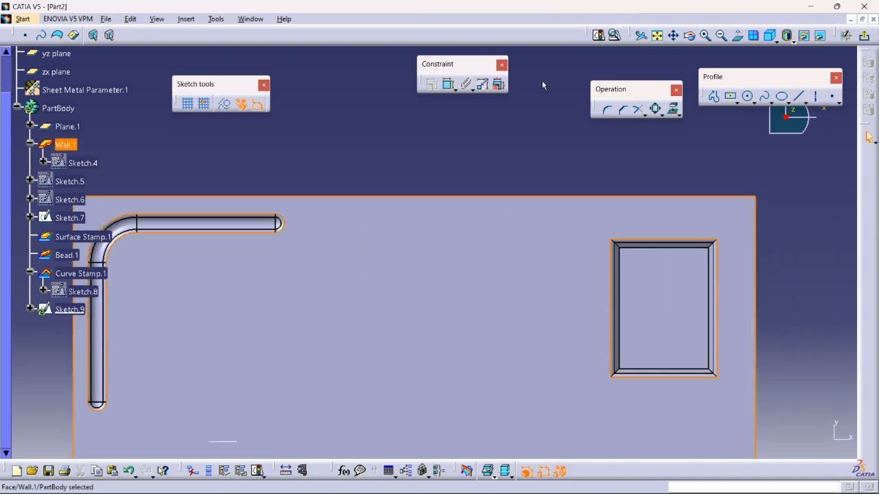
left_click(733, 97)
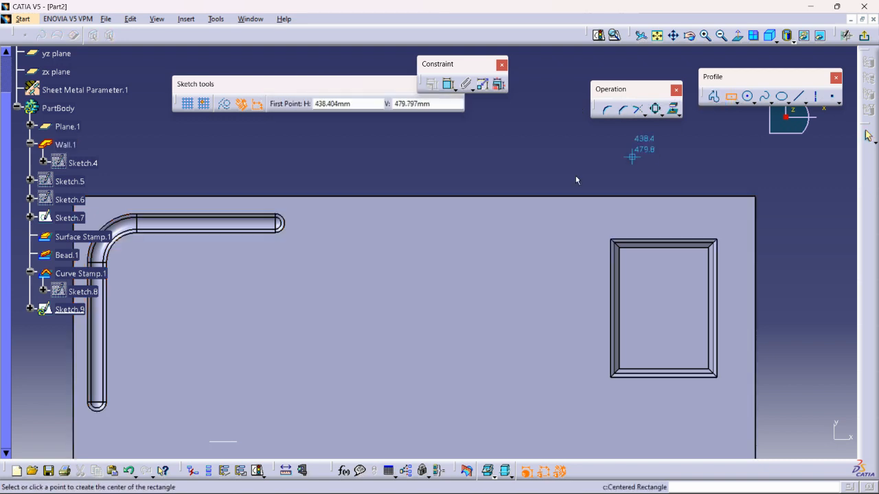
left_click(371, 228)
left_click(414, 249)
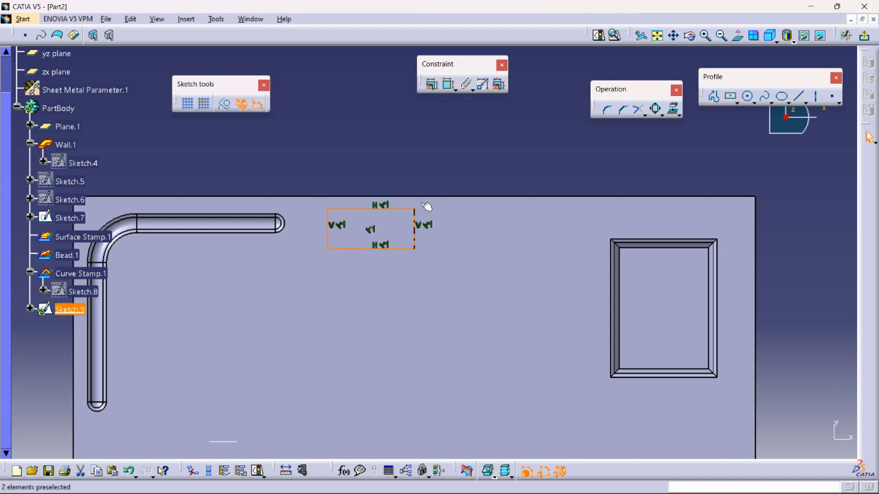
left_click(864, 35)
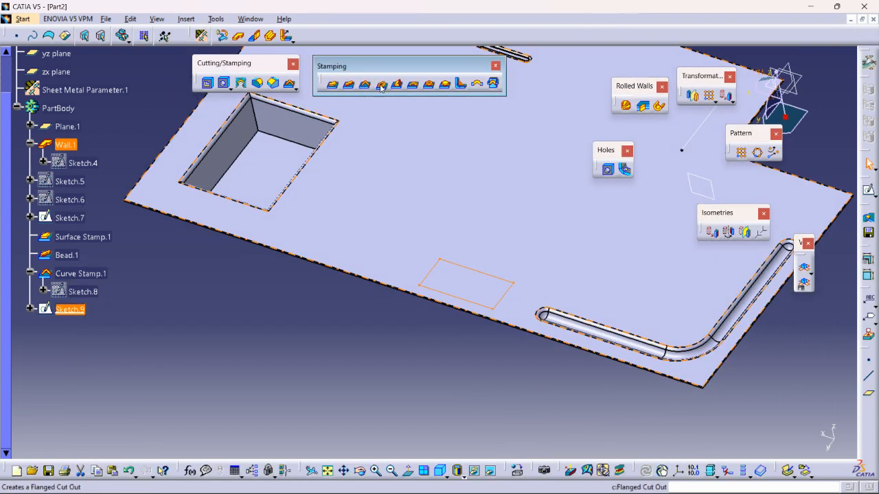
Try a flanged cutout from the rectangle sketch with height 6 mm, angle 88deg and radius 6 mm
left_click(383, 85)
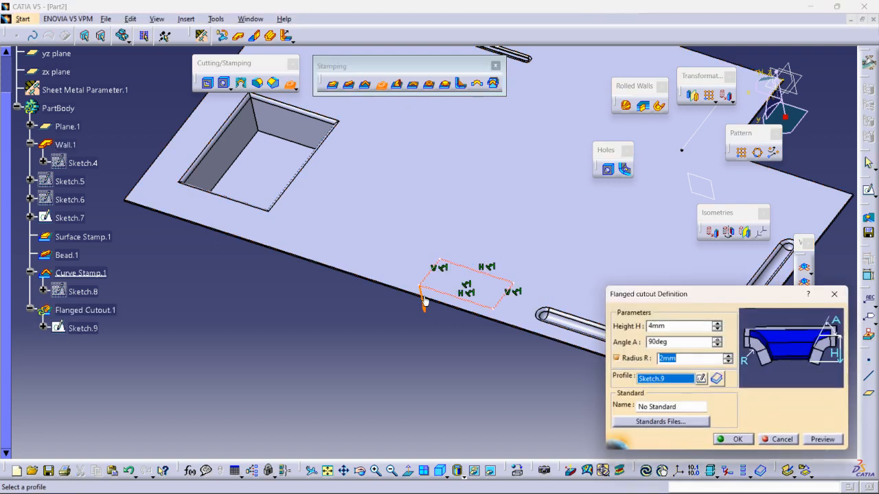
middle_click_drag(455, 237, 422, 217)
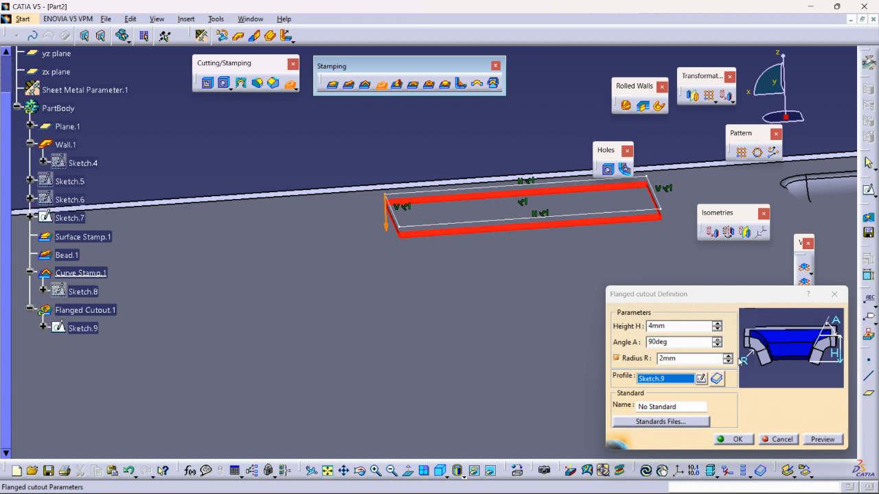
left_click(716, 345)
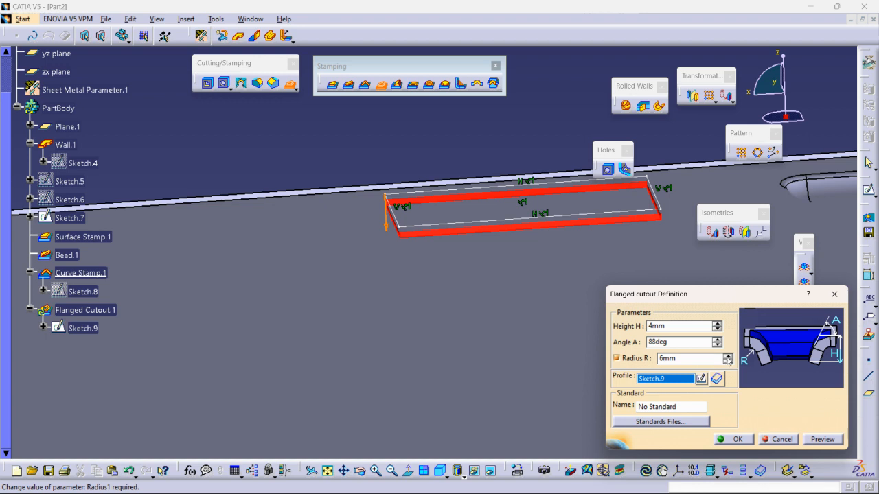
left_click(717, 324)
left_click(717, 323)
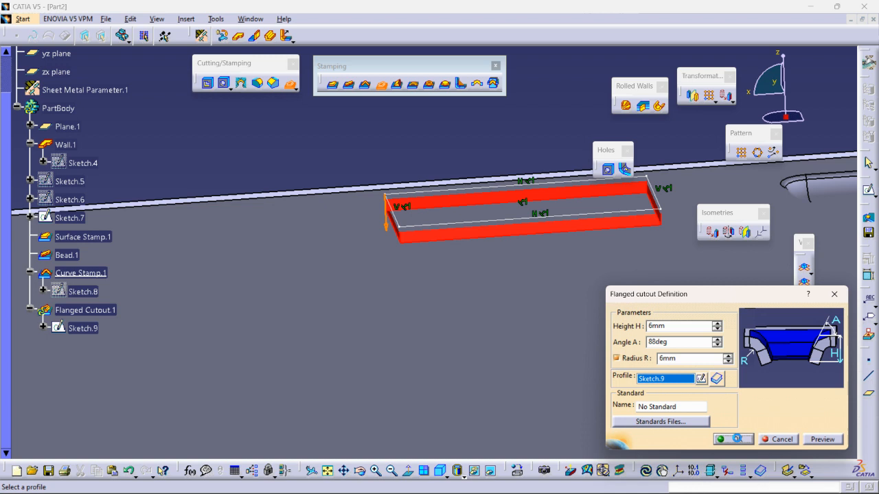
left_click(732, 439)
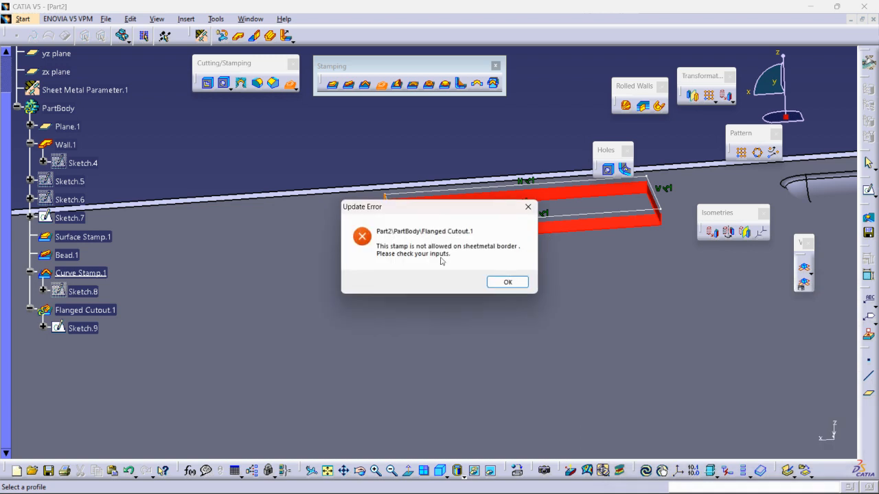
left_click(507, 282)
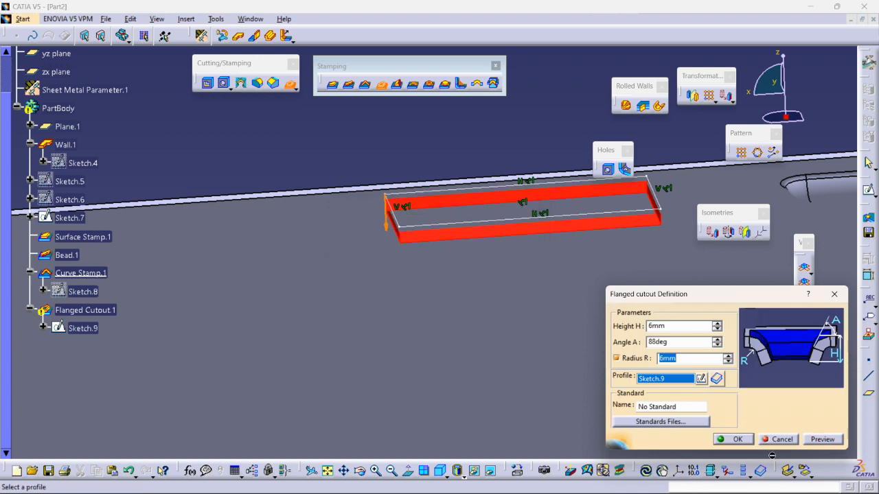
left_click(775, 440)
Edit the rectangle's sketch, moving the rectangle farther inward from the wall's outer edge, and exit the sketch
mouse_move(506, 222)
middle_mouse_down()
mouse_move(446, 241)
mouse_move(413, 355)
mouse_move(420, 348)
middle_mouse_up()
double_click(451, 319)
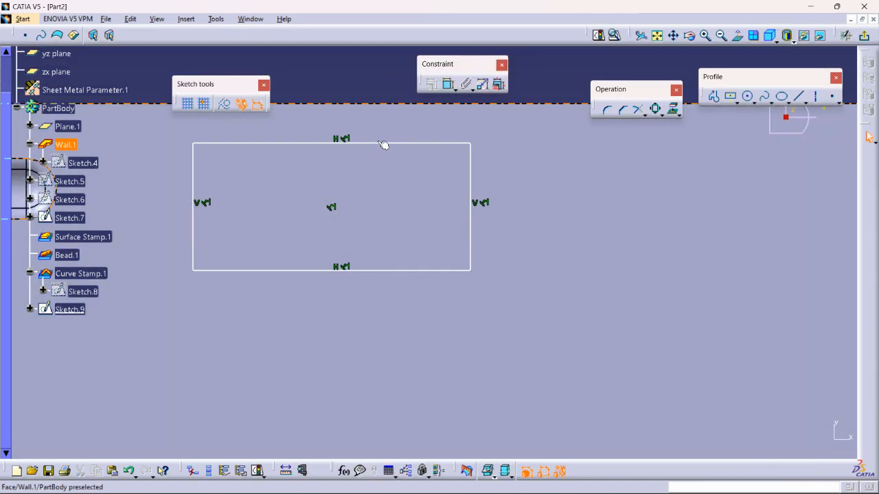
left_click(383, 143)
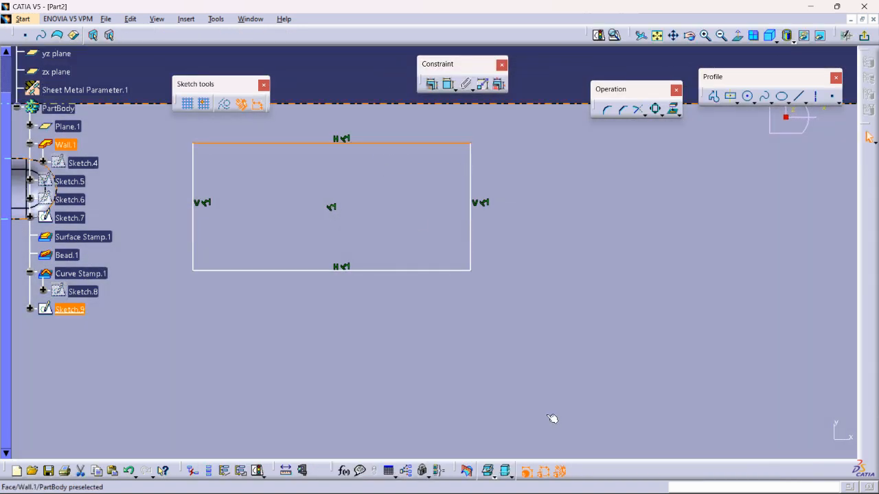
key("Delete")
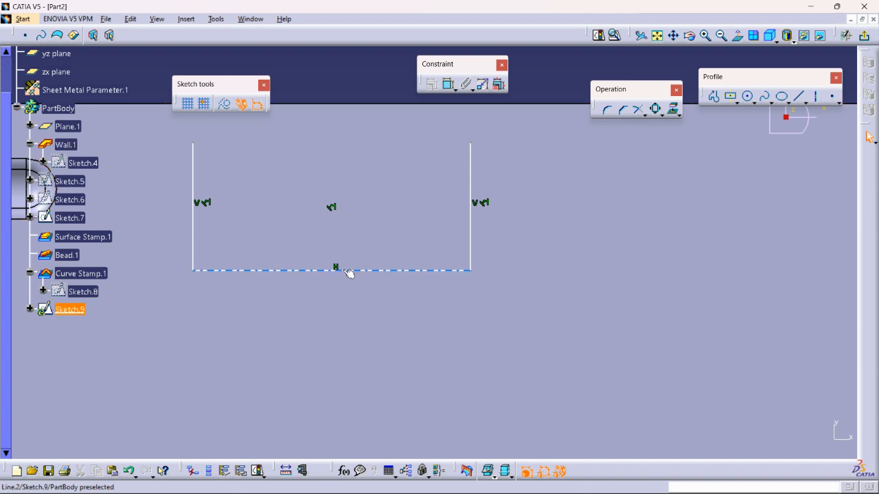
key("ctrl+z")
left_click_drag(381, 145, 402, 197)
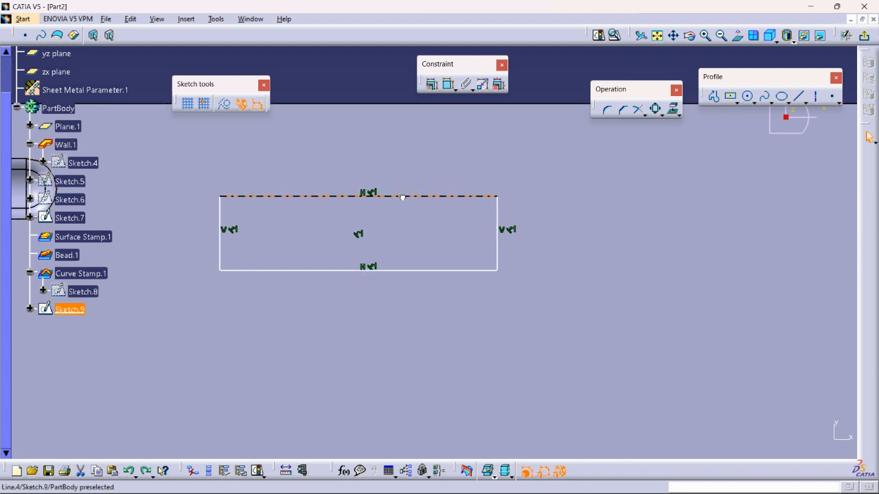
mouse_move(402, 274)
left_mouse_down()
mouse_move(388, 336)
mouse_move(392, 416)
left_mouse_up()
mouse_move(480, 267)
middle_mouse_down()
mouse_move(488, 334)
mouse_move(480, 360)
middle_mouse_up()
left_click_drag(412, 235, 431, 250)
left_click(638, 155)
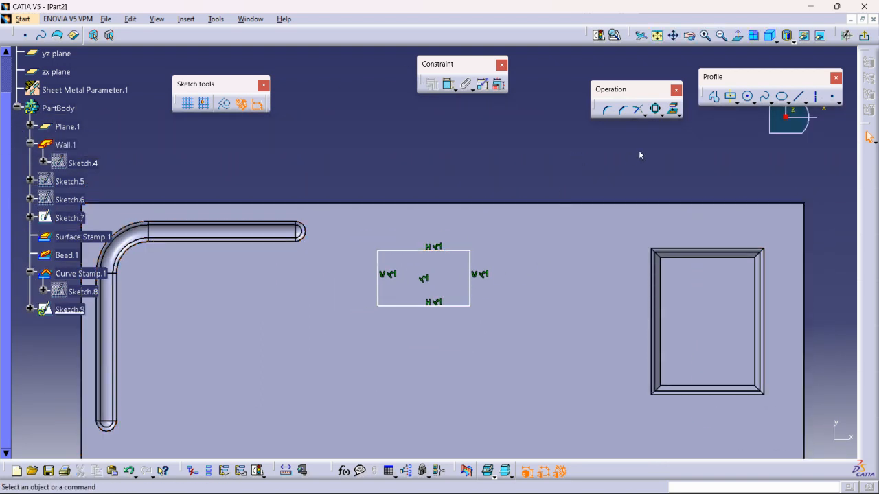
left_click(868, 136)
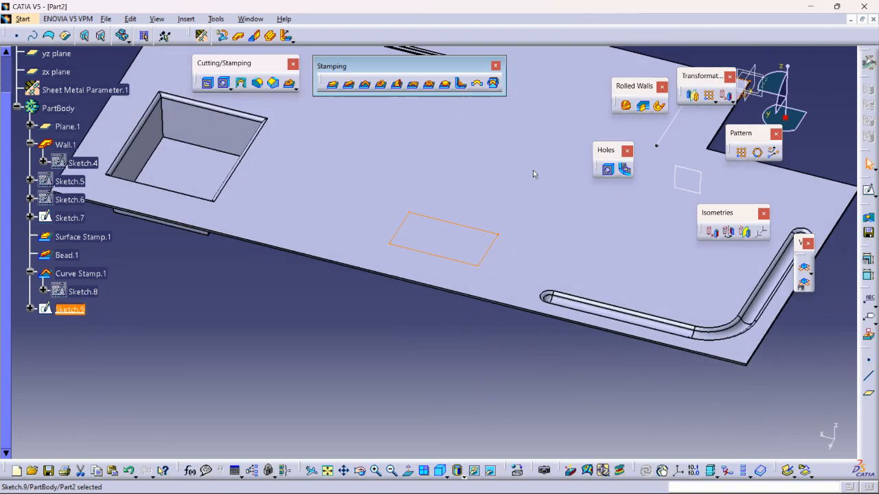
Create a flanged cutout from the repositioned rectangle with height 8 mm, angle 82deg and radius 2 mm
left_click(412, 298)
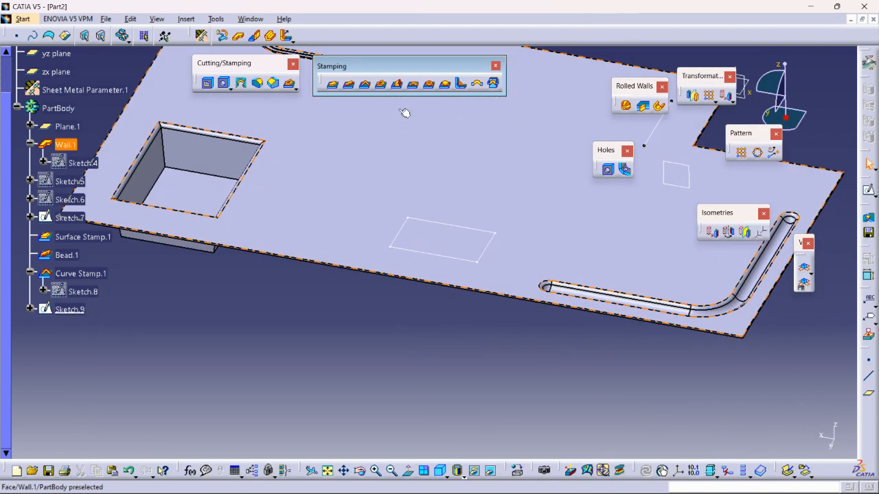
left_click(383, 86)
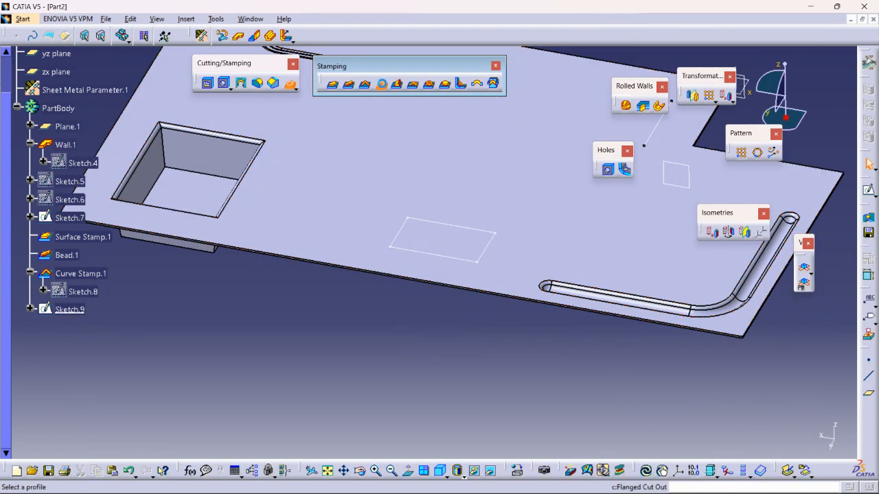
left_click(458, 230)
mouse_move(418, 308)
middle_mouse_down()
mouse_move(389, 237)
mouse_move(481, 259)
middle_mouse_up()
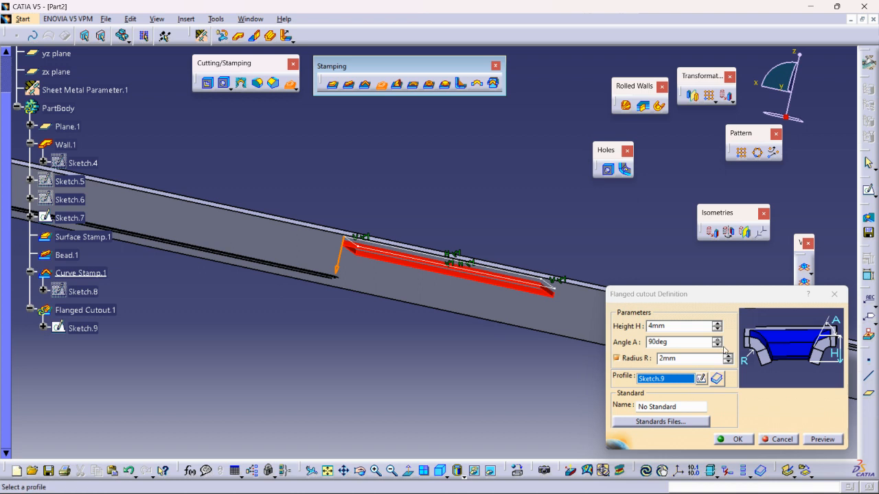
left_click(717, 323)
left_click(717, 323)
left_click(717, 323)
left_click(717, 323)
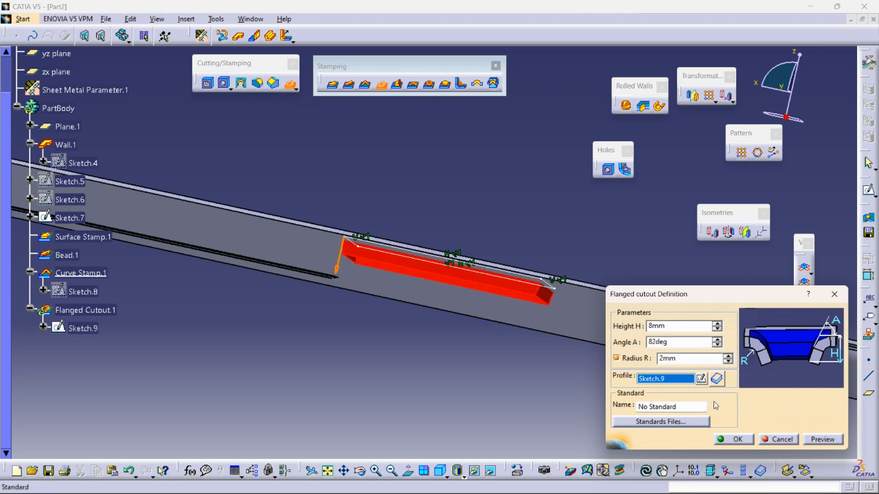
left_click(732, 440)
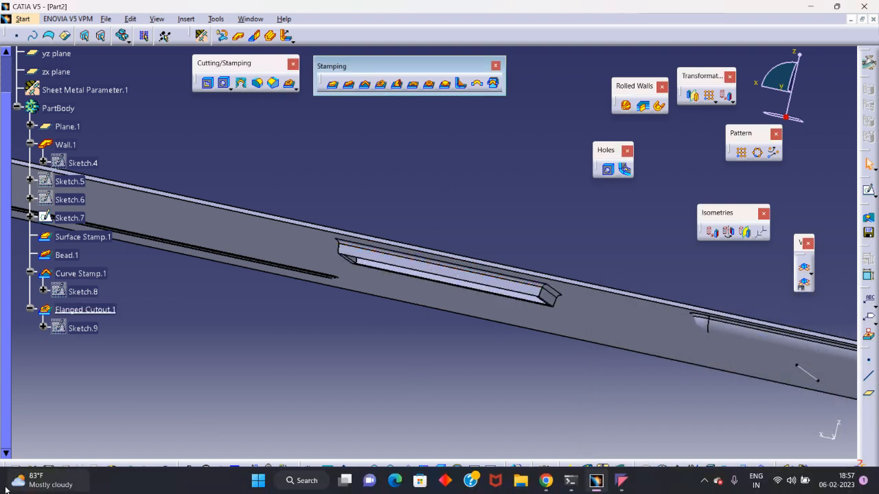
Switch to the Google Meet call in Chrome, check the participant list, and return to CATIA
mouse_move(15, 486)
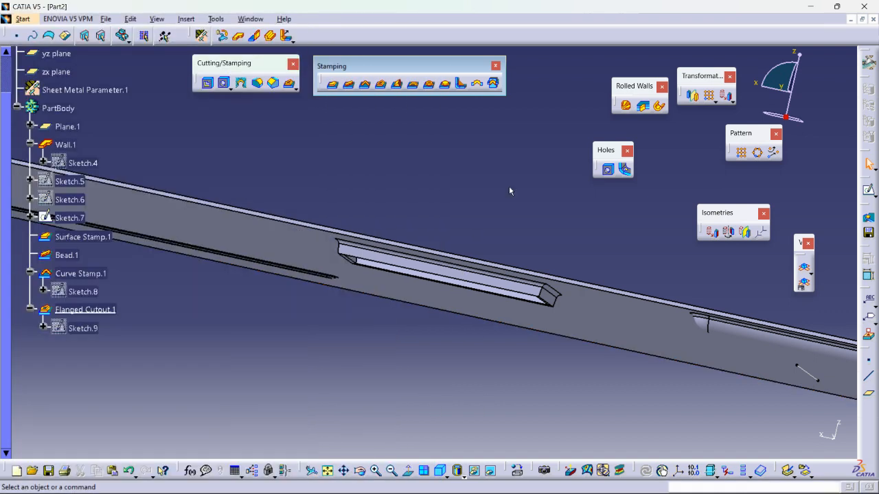
left_click(546, 481)
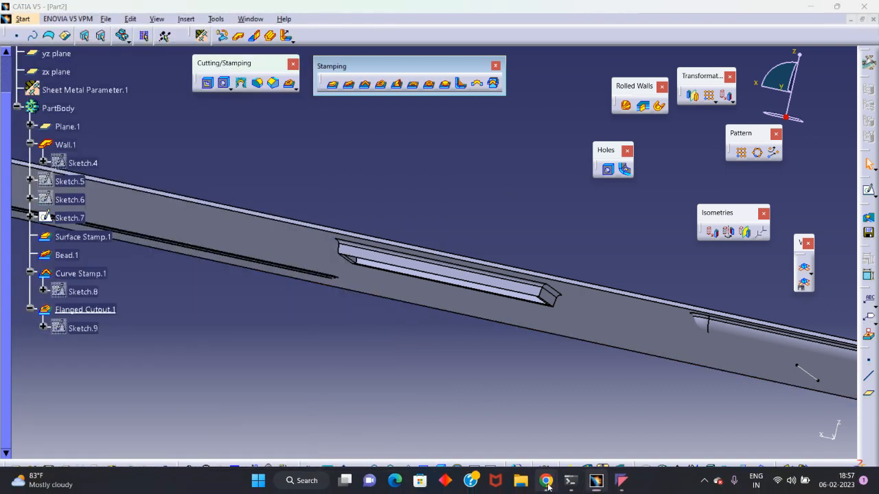
left_click(434, 420)
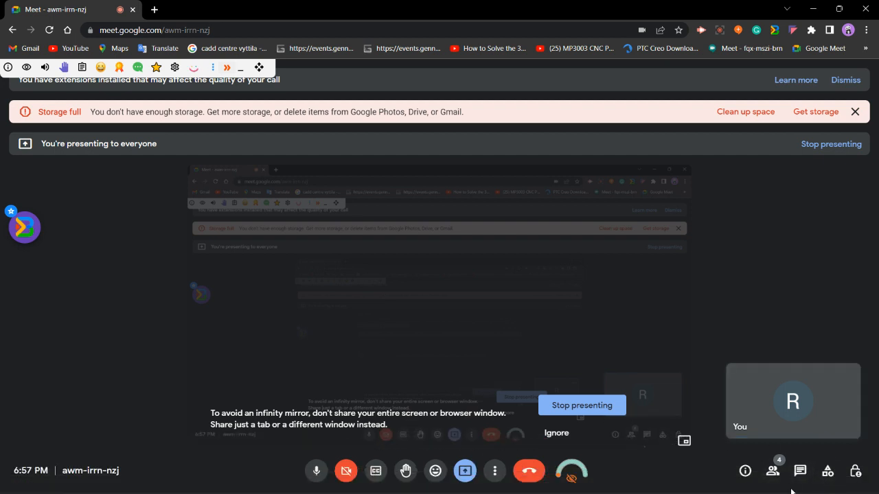
left_click(773, 471)
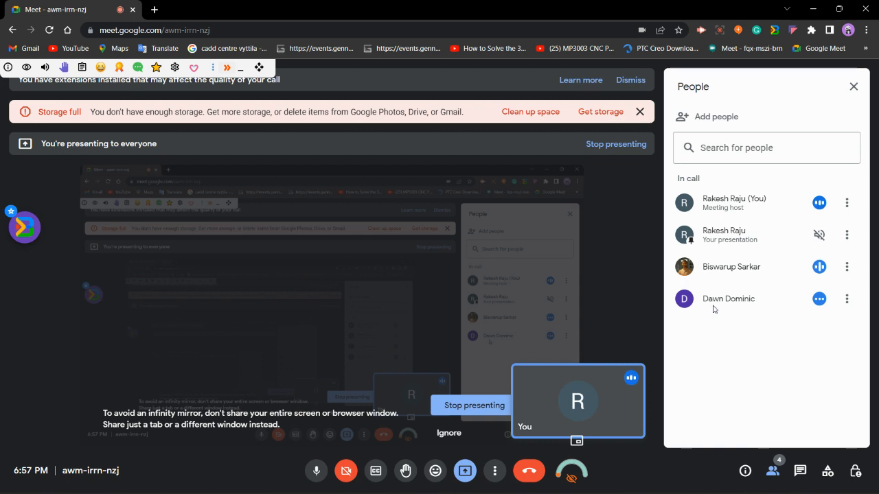
left_click(853, 88)
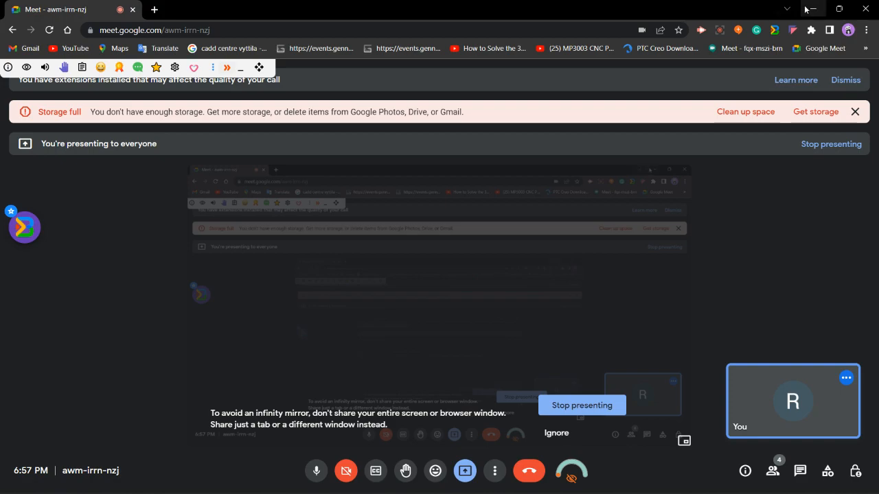
left_click(812, 9)
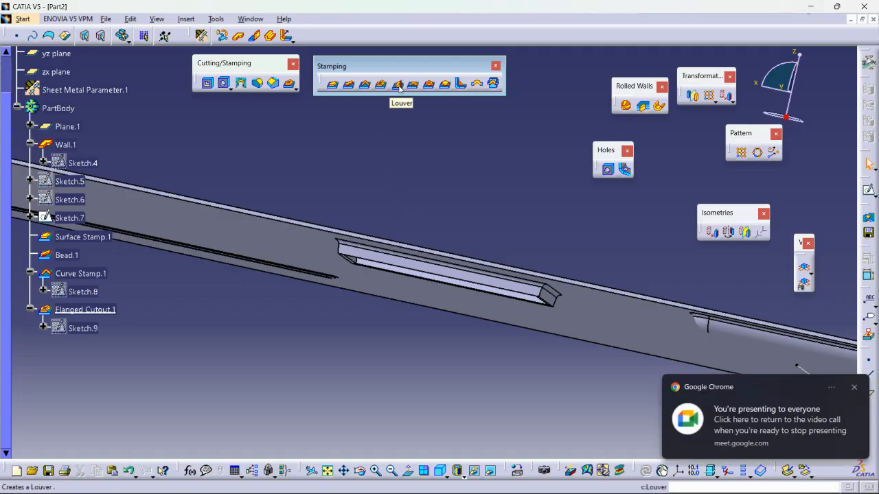
scroll(408, 152, "down", 2)
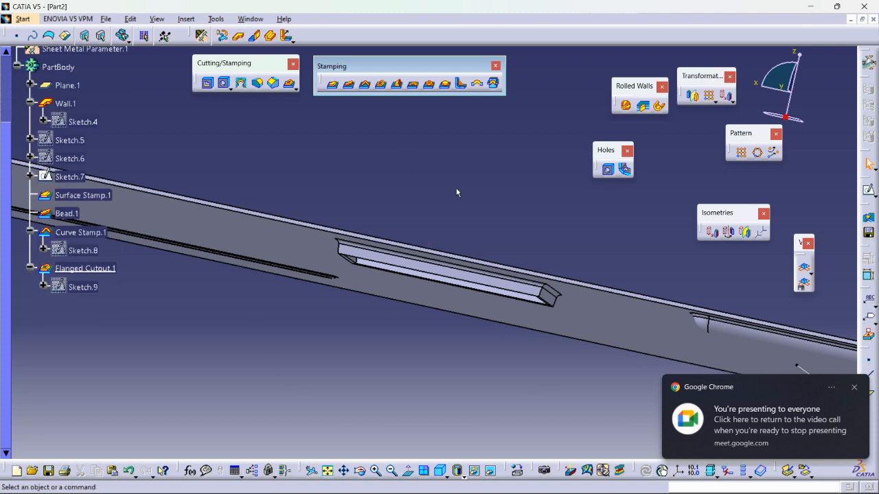
Create a Wall On Edge along the base wall's stepped edges with height 247 mm, angle 90deg and no clearance
middle_click_drag(456, 192, 453, 294)
middle_click_drag(369, 202, 389, 257)
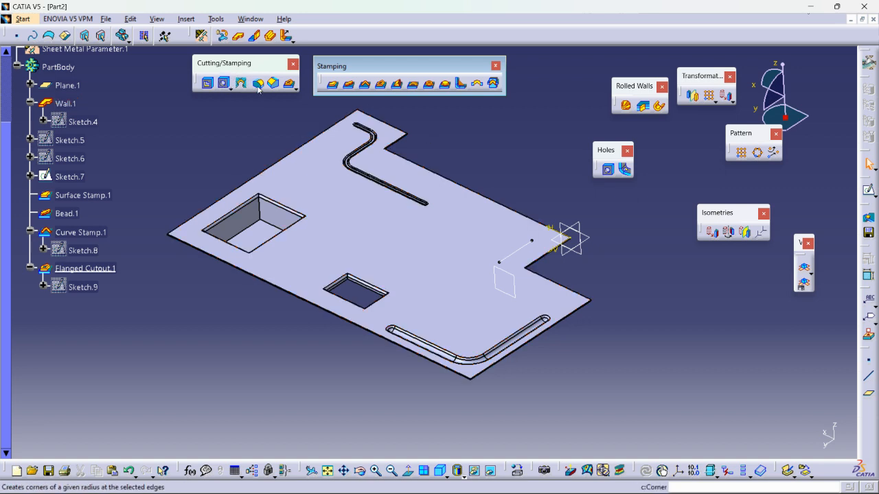
left_click(254, 36)
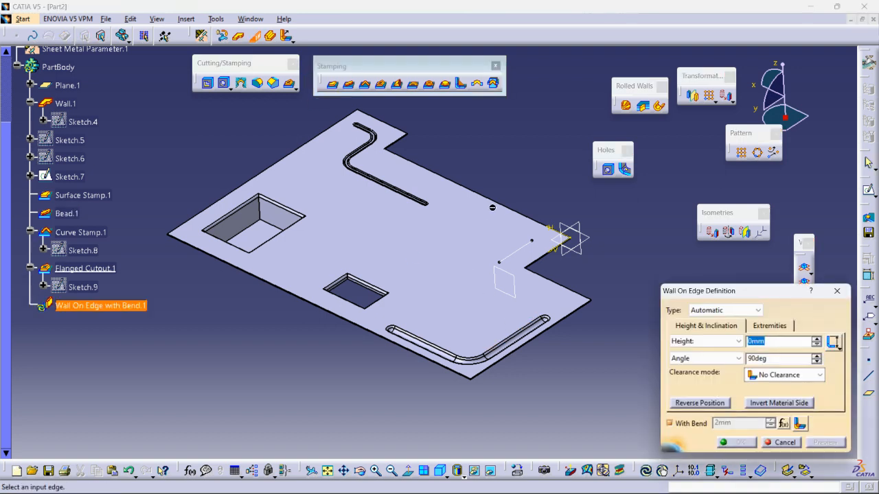
left_click(494, 199)
middle_click_drag(475, 108, 471, 157, "ctrl")
left_click_drag(424, 167, 427, 208)
middle_click_drag(482, 258, 347, 224, "ctrl")
left_click(459, 267)
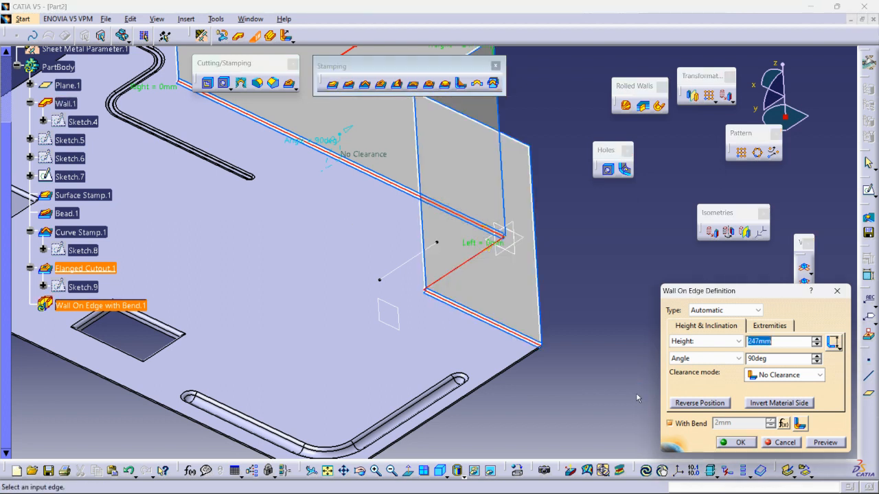
left_click(733, 443)
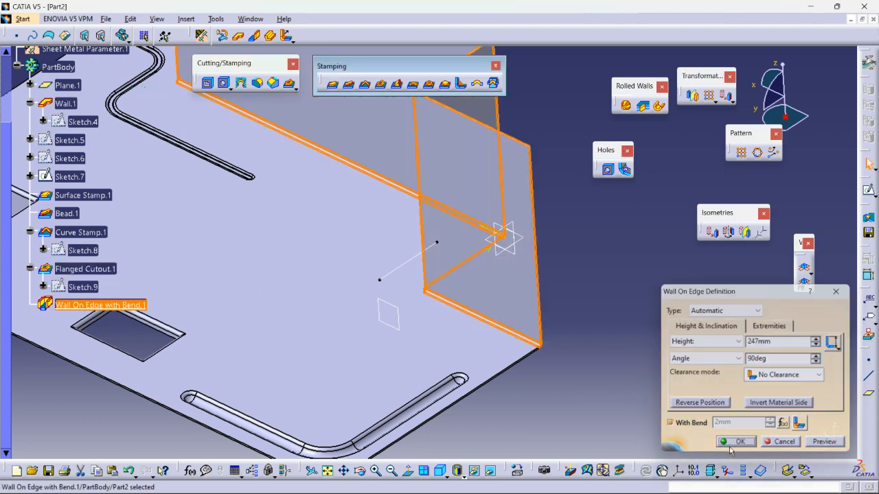
left_click(602, 469)
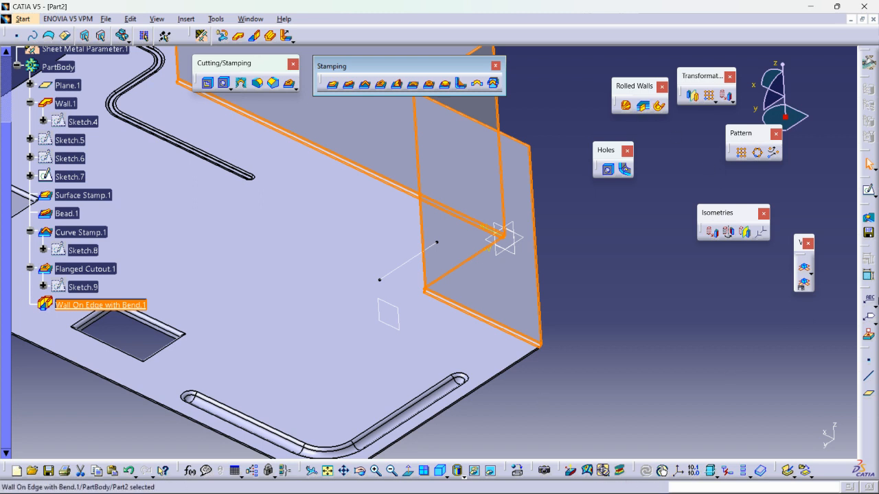
Open a sketch on the long upright wall and draw a centered rectangle about 27 mm high on it
middle_click_drag(369, 198, 394, 249, "ctrl")
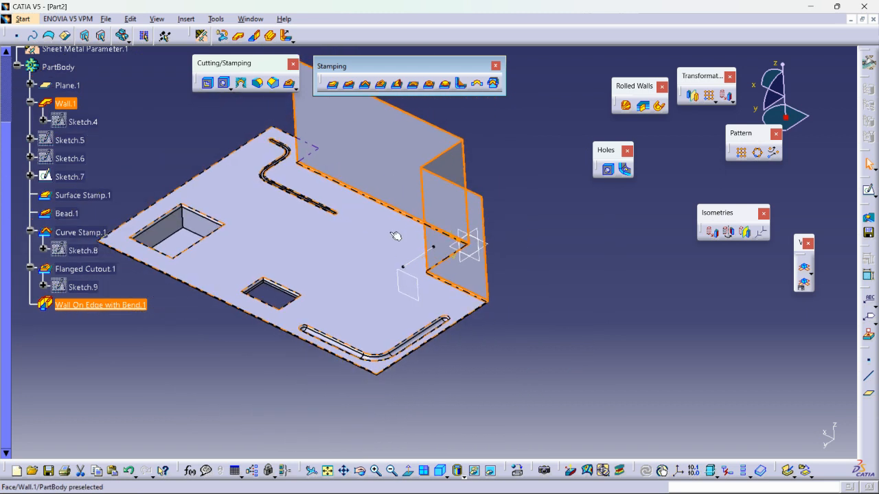
mouse_move(379, 219)
middle_mouse_down()
mouse_move(443, 191)
mouse_move(377, 205)
middle_mouse_up()
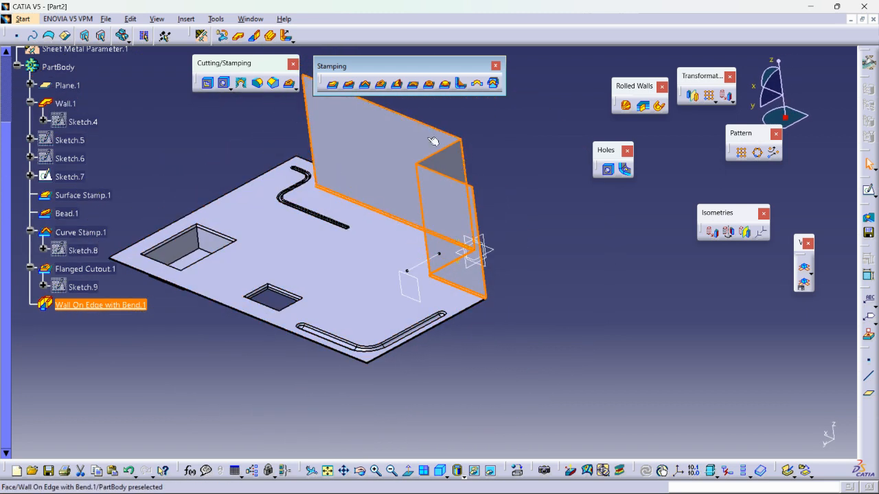
middle_click_drag(461, 247, 348, 218)
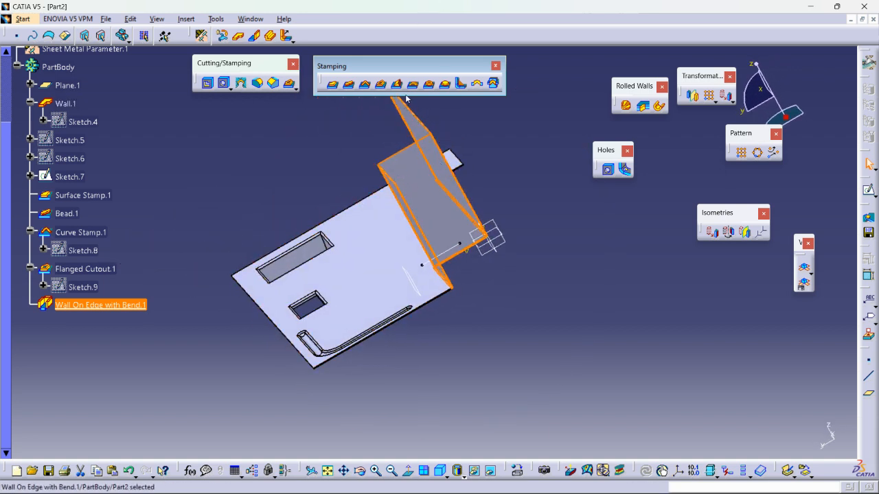
middle_click_drag(405, 98, 308, 297)
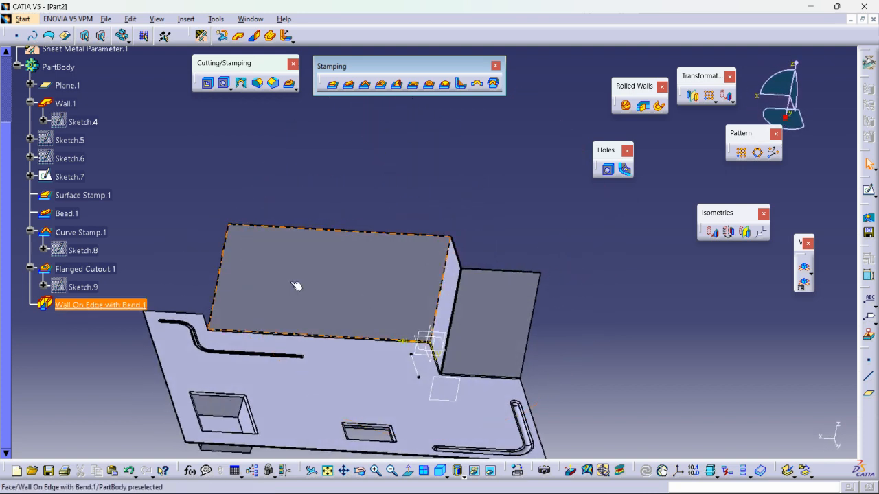
left_click(370, 264)
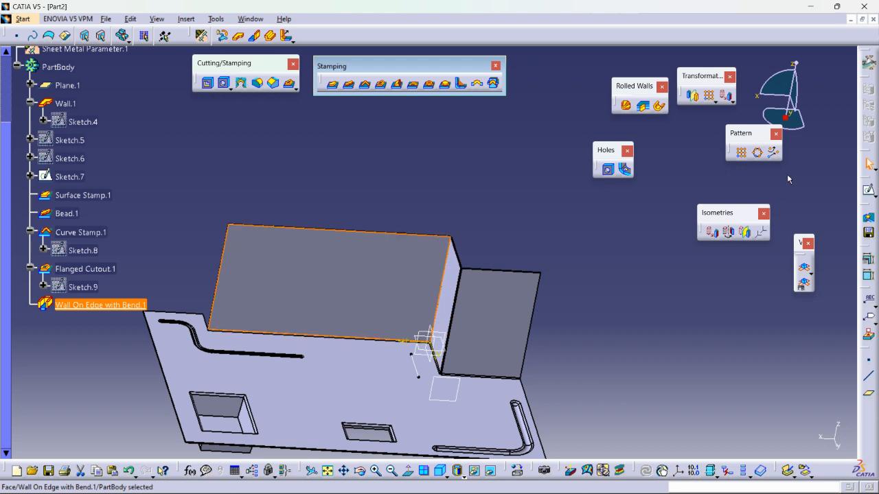
left_click(869, 189)
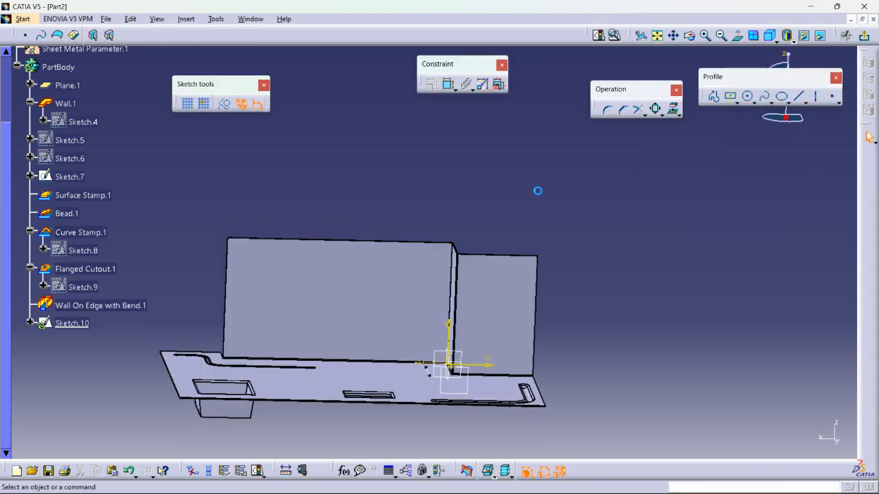
left_click(731, 96)
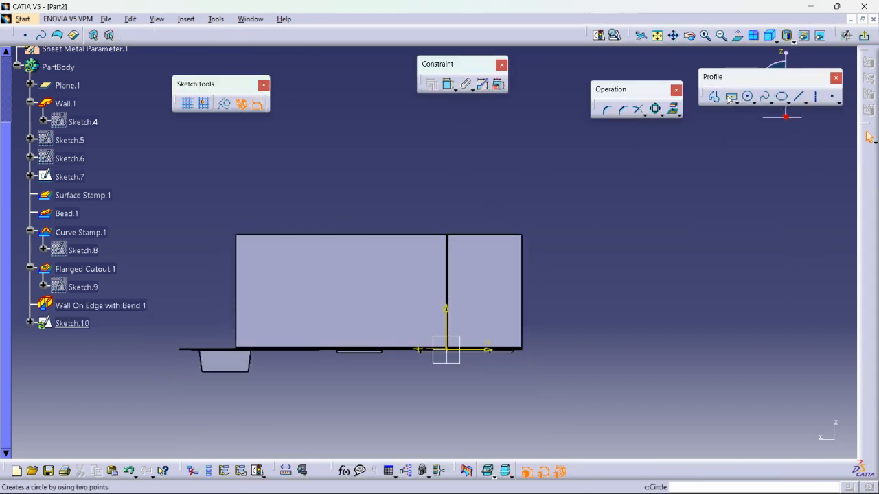
left_click(355, 263)
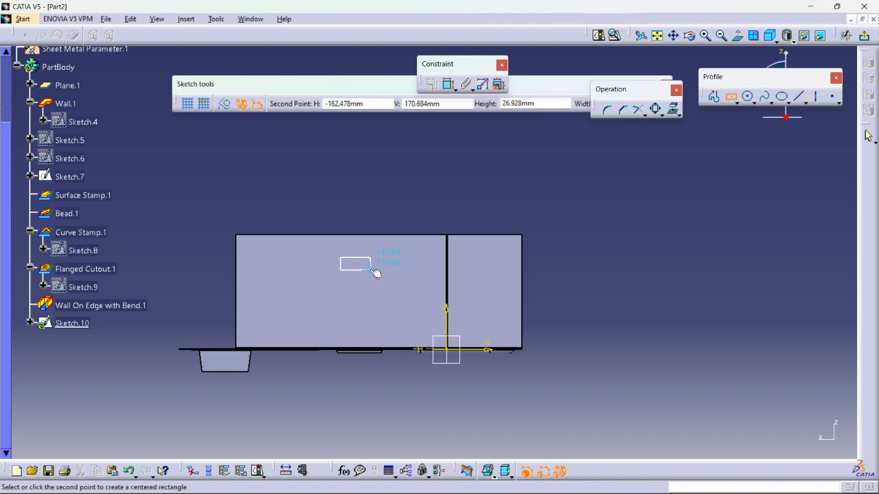
left_click(371, 270)
Move the rectangle near the upright wall's upper outer corner, away from the step, and exit the sketch
left_click_drag(361, 266, 266, 252)
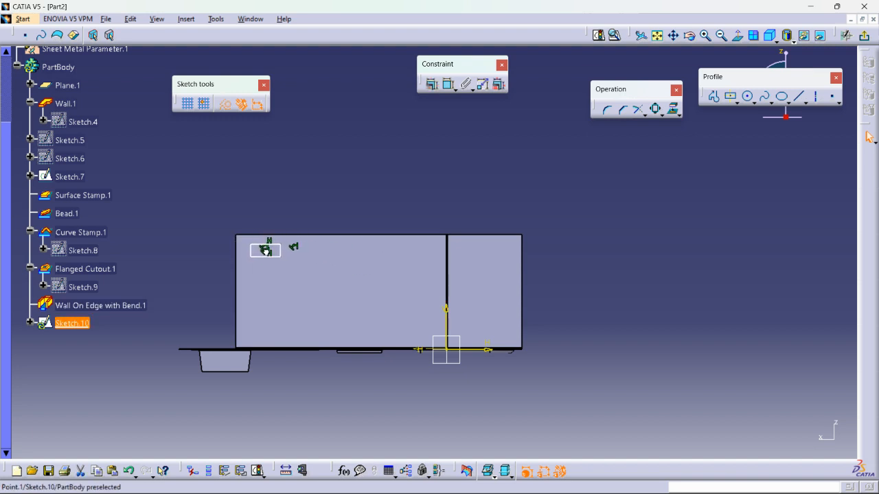
left_click(278, 215)
mouse_move(218, 231)
middle_mouse_down()
mouse_move(406, 275)
mouse_move(455, 304)
mouse_move(406, 315)
mouse_move(441, 295)
mouse_move(533, 271)
middle_mouse_up()
left_click(868, 135)
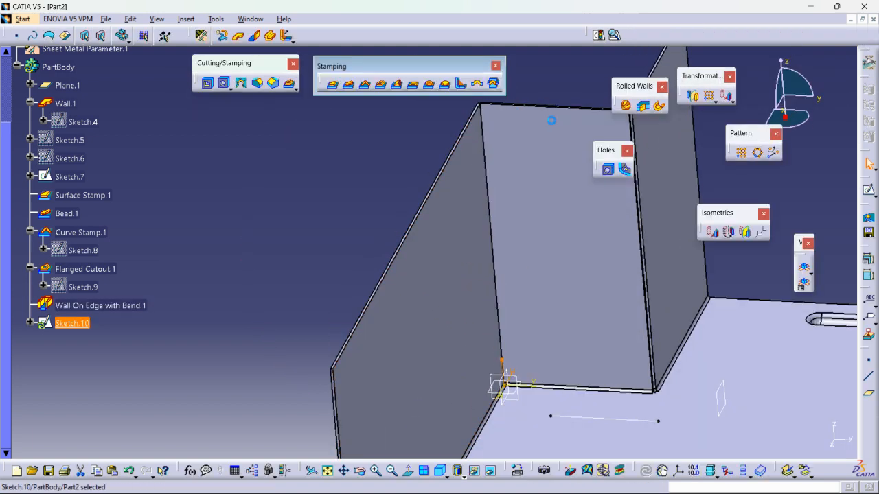
Start a louver from the rectangle sketch, using the rectangle's lower long edge as the opening line
left_click(397, 91)
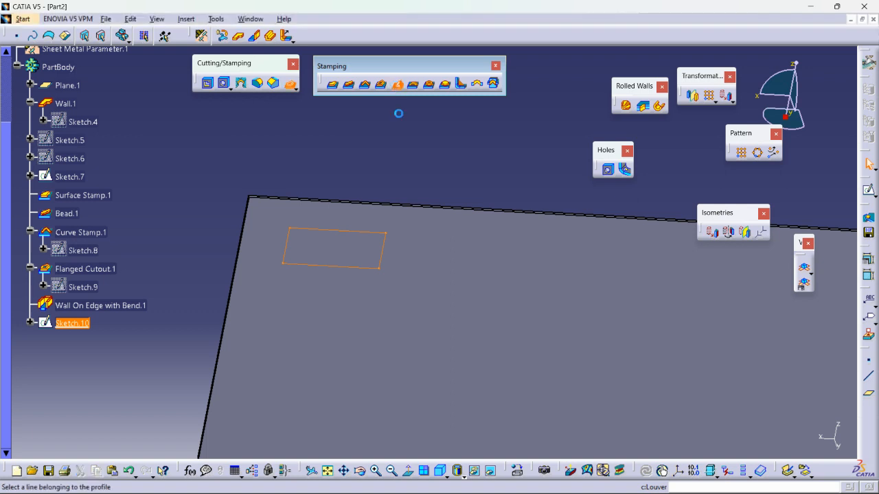
middle_click_drag(242, 239, 524, 308)
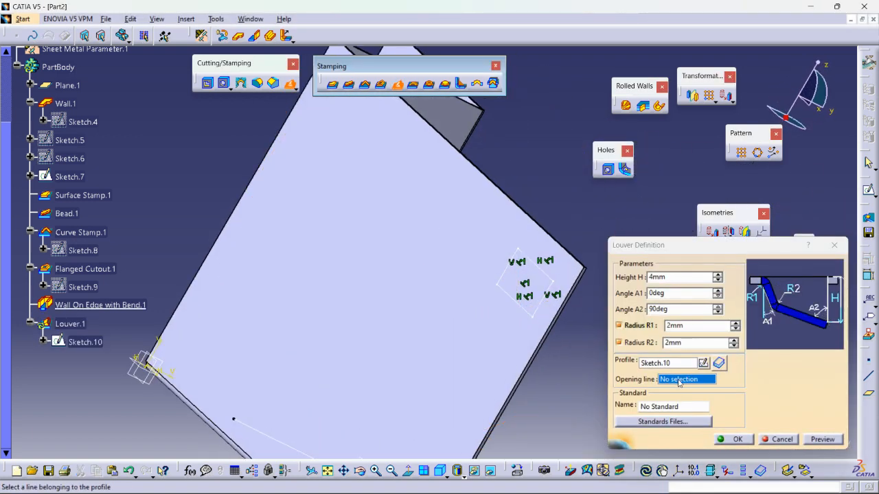
left_click(520, 294)
mouse_move(463, 247)
middle_mouse_down()
mouse_move(384, 172)
mouse_move(474, 247)
mouse_move(447, 249)
mouse_move(482, 208)
mouse_move(524, 243)
mouse_move(452, 264)
middle_mouse_up()
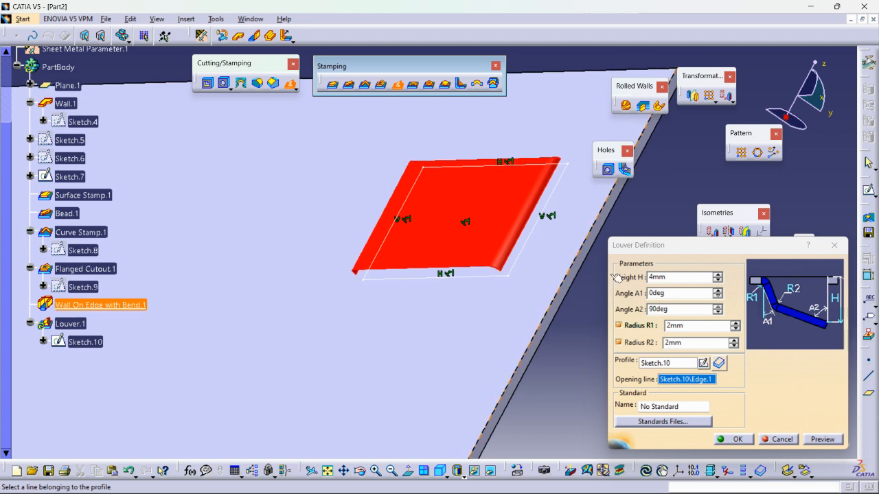
Set the louver's angle A1 to 4deg and angle A2 to 89deg
left_click(716, 290)
left_click(716, 291)
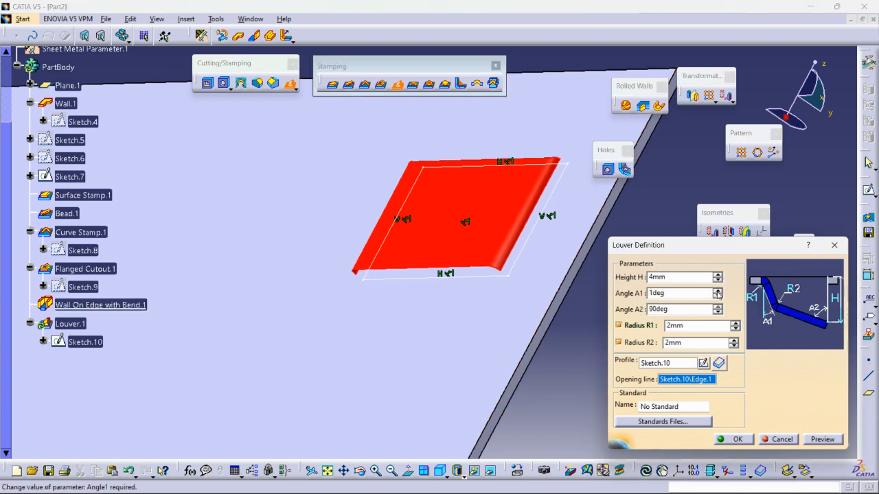
left_click(717, 290)
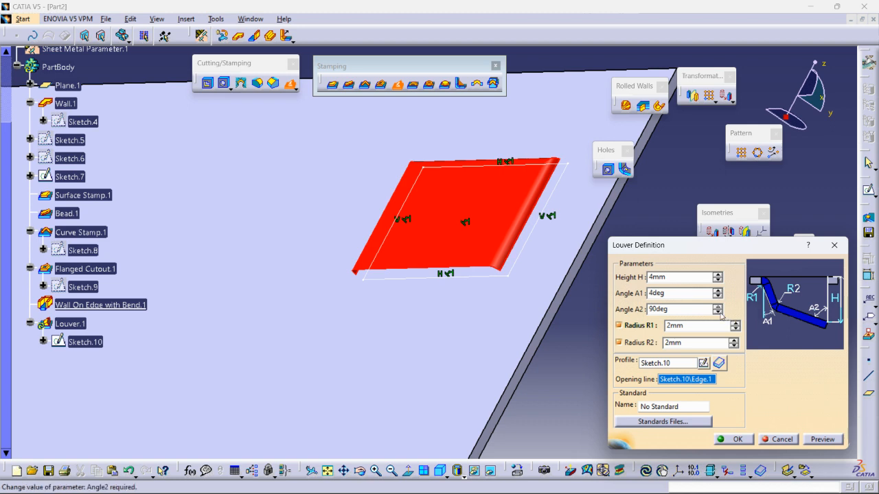
left_click(717, 313)
left_click(717, 313)
left_click(717, 313)
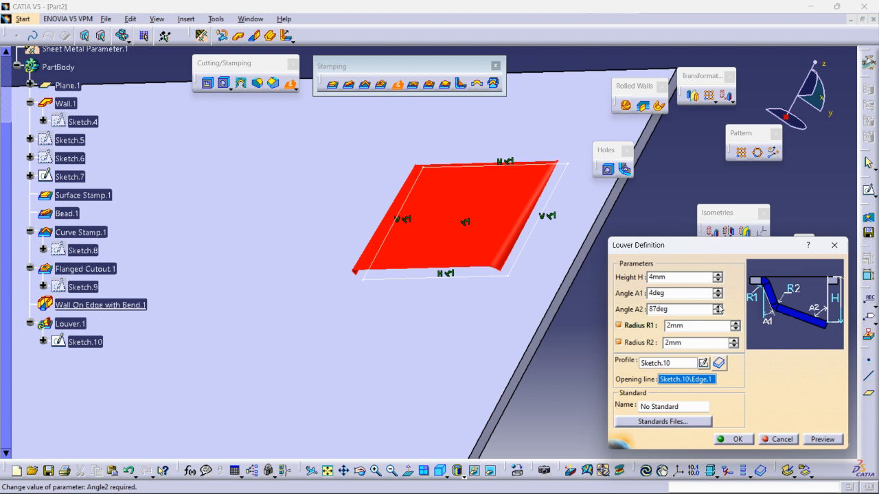
left_click(717, 306)
left_click(717, 307)
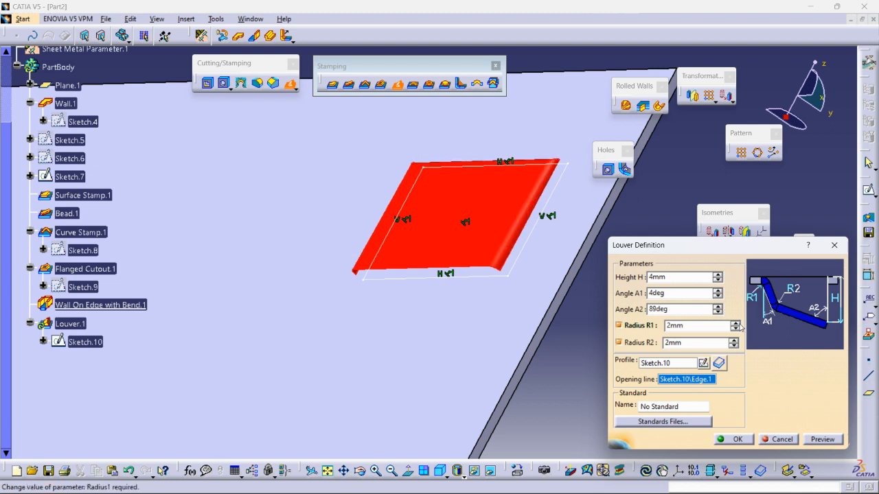
Set the louver's height to 8 mm and angle A1 to 16deg, and create the louver
left_click(717, 276)
left_click(718, 277)
left_click(718, 277)
middle_click_drag(460, 214, 419, 292)
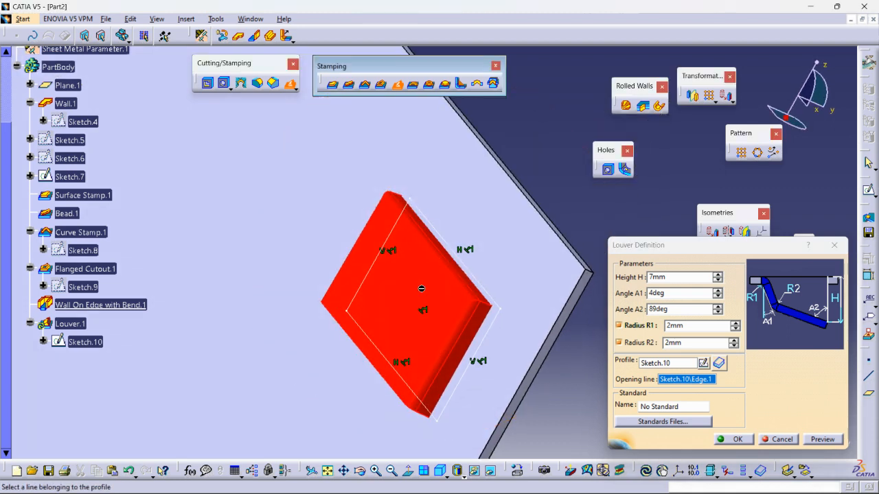
left_click(718, 277)
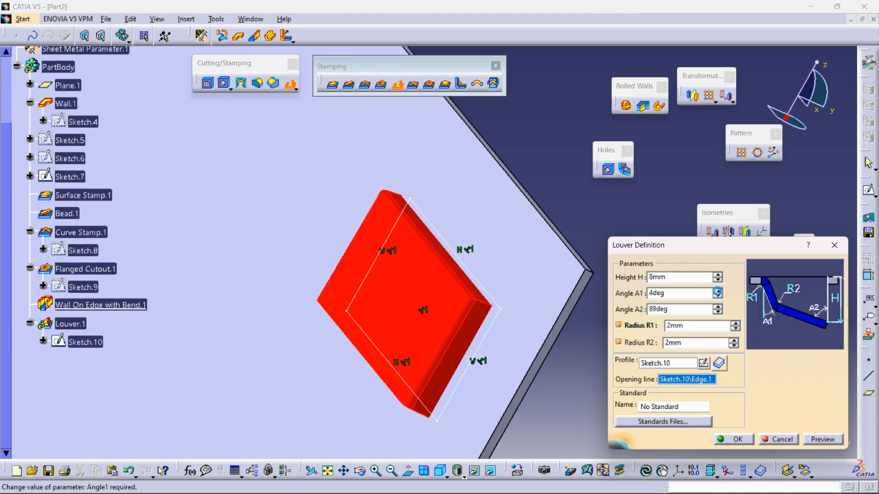
left_click(717, 291)
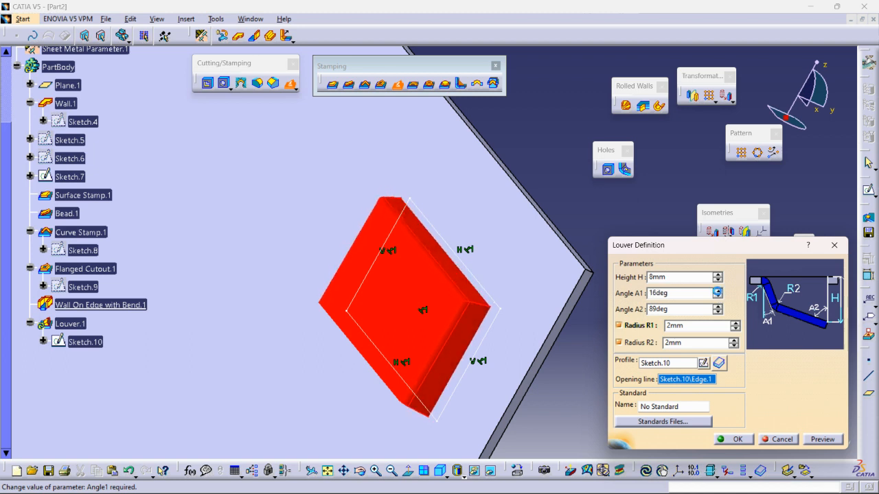
middle_click_drag(439, 323, 494, 289)
left_click(746, 440)
Start a rectangular pattern of the louver, using the upright wall's upper edge as the first reference direction
middle_click_drag(551, 288, 467, 265)
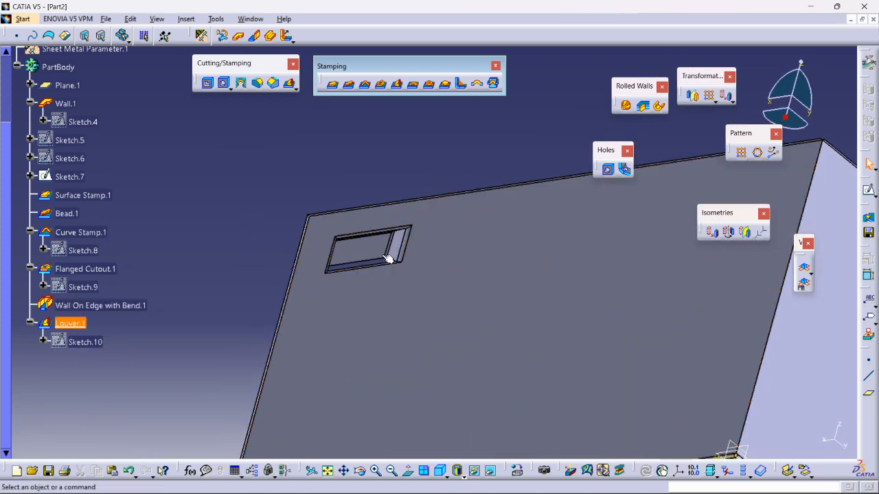
middle_click_drag(360, 328, 543, 330)
middle_click_drag(364, 309, 467, 280)
middle_click_drag(372, 286, 547, 259)
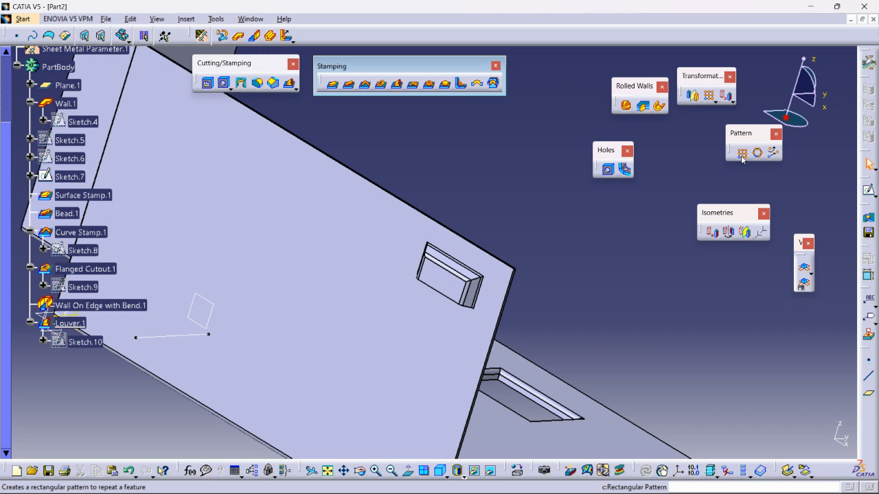
left_click(69, 321)
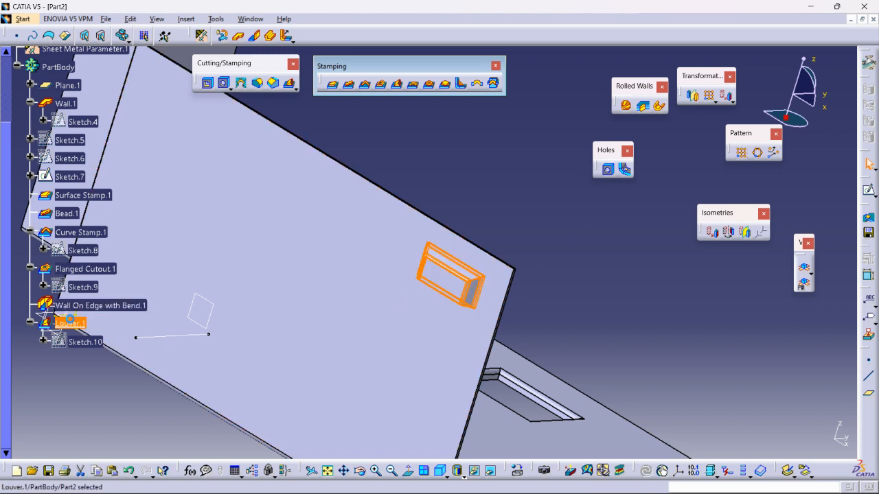
left_click(744, 154)
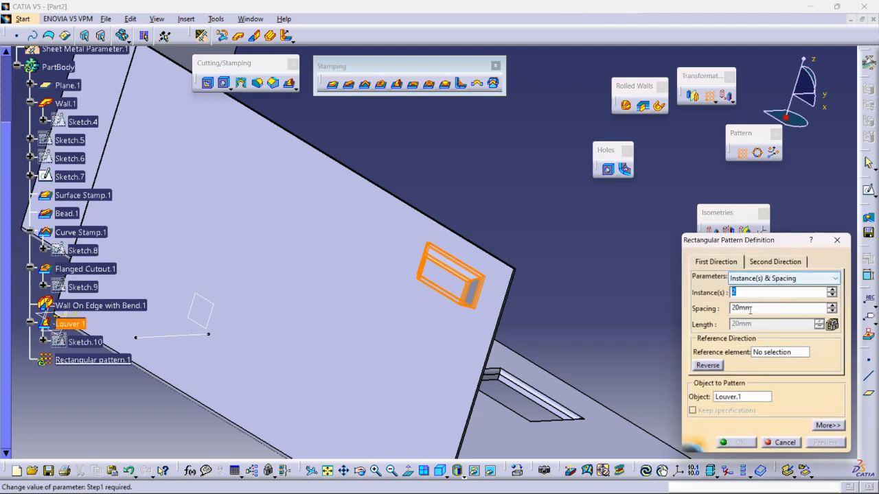
left_click(766, 350)
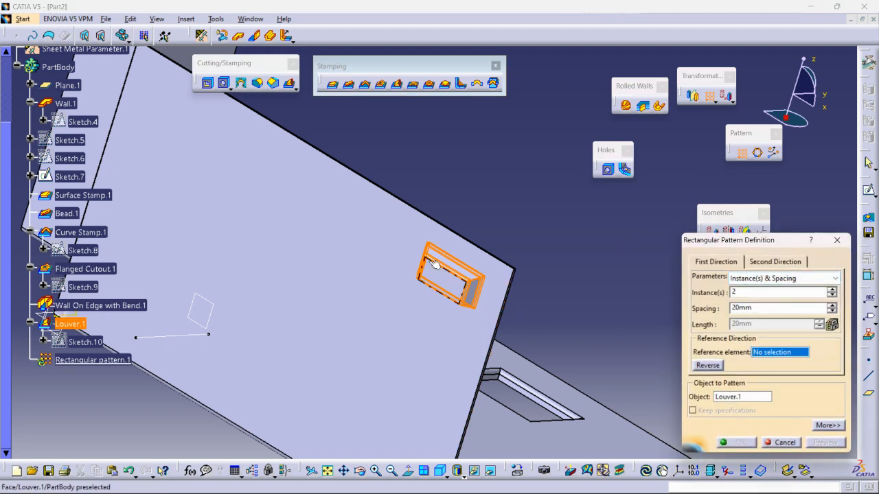
left_click(424, 216)
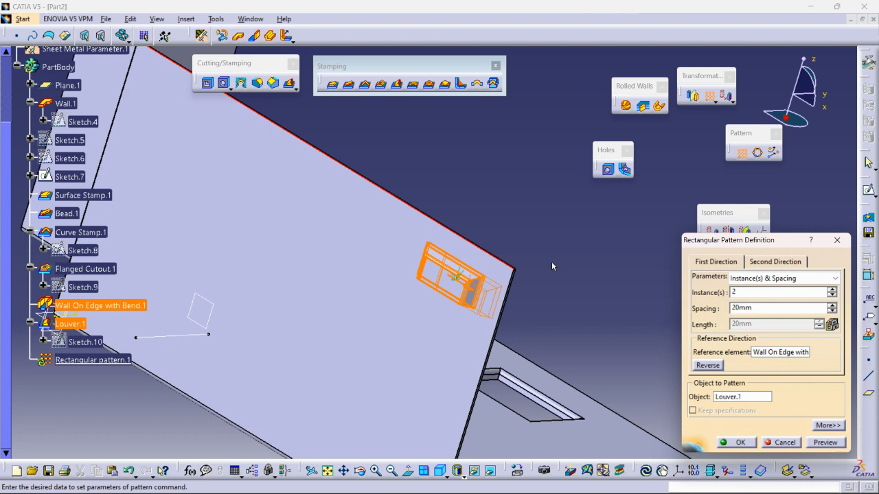
Point the pattern inward along the wall, set 3 instances with 78 mm spacing, and create it
left_click(831, 305)
left_click(831, 305)
left_click_drag(831, 308, 831, 306)
left_click(831, 289)
left_click(752, 442)
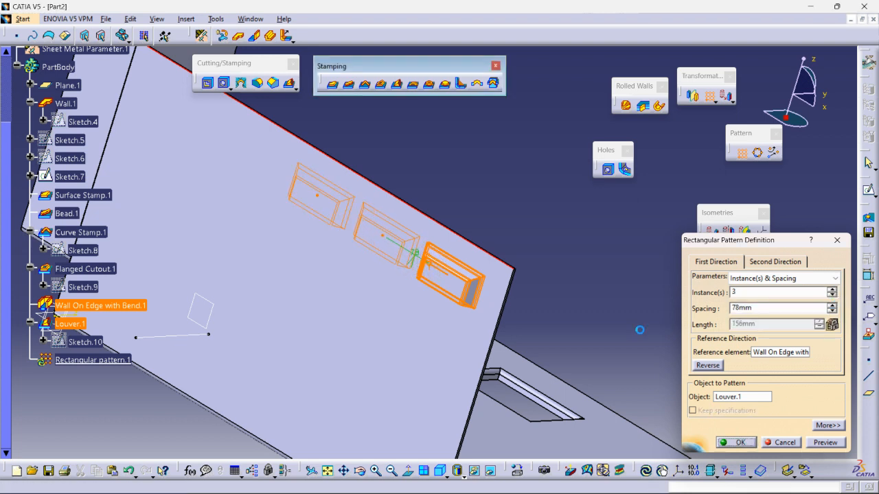
Create a bridge on the louvered upright wall, beside the louvers near the upper edge, with height 6 mm and length 7 mm
middle_click_drag(569, 298, 301, 318)
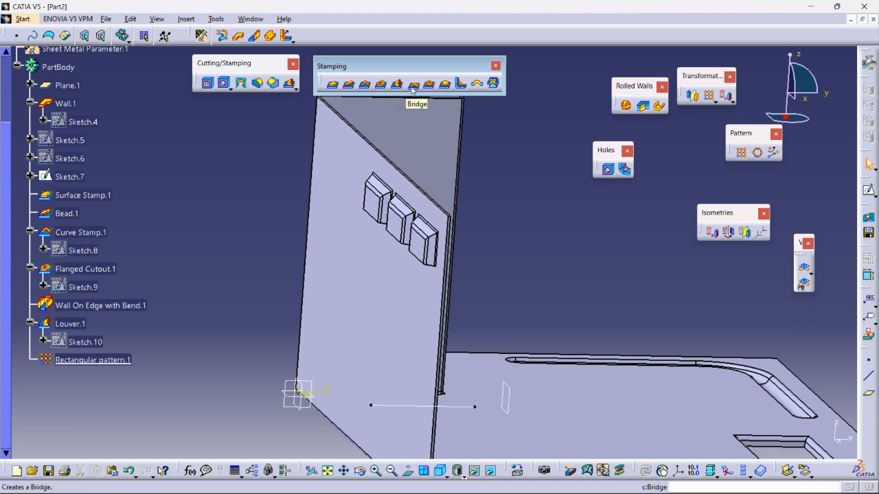
middle_click_drag(693, 301, 520, 221)
middle_click_drag(392, 282, 627, 268)
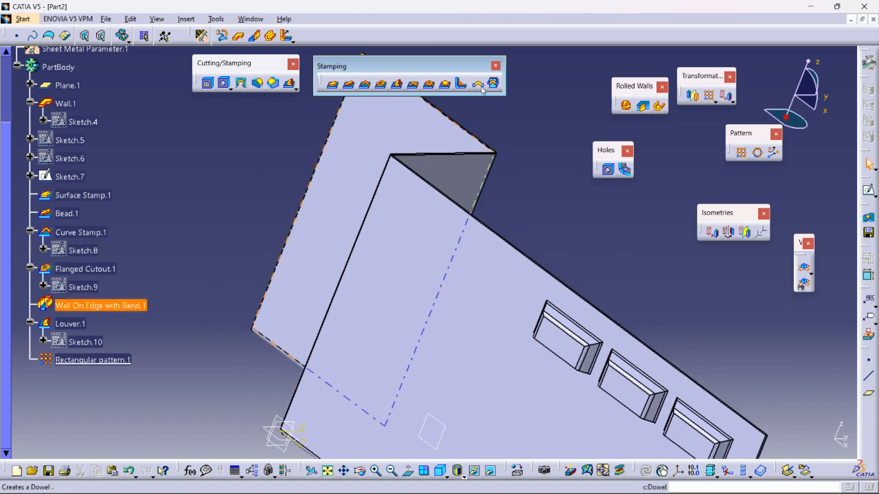
left_click(413, 85)
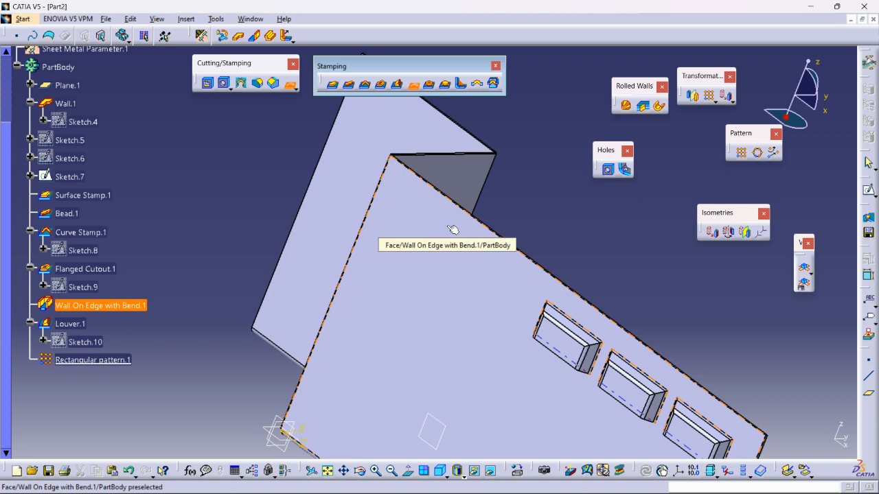
left_click(452, 230)
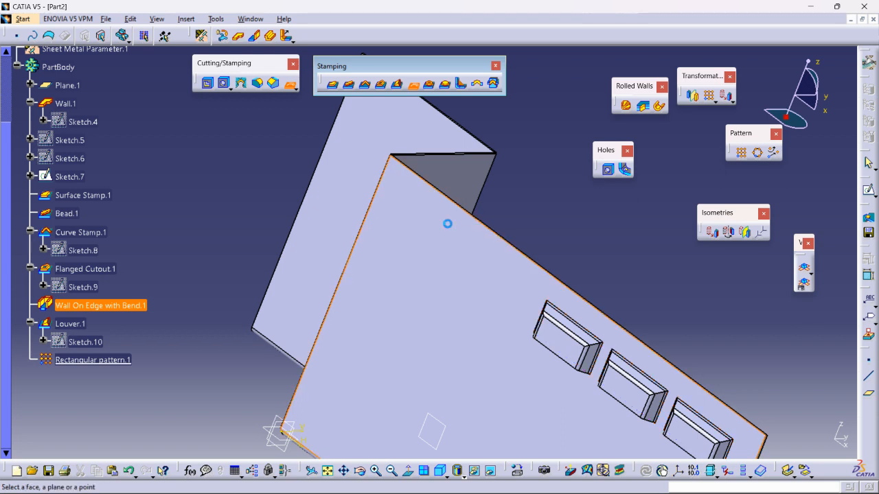
middle_click_drag(449, 255, 348, 239)
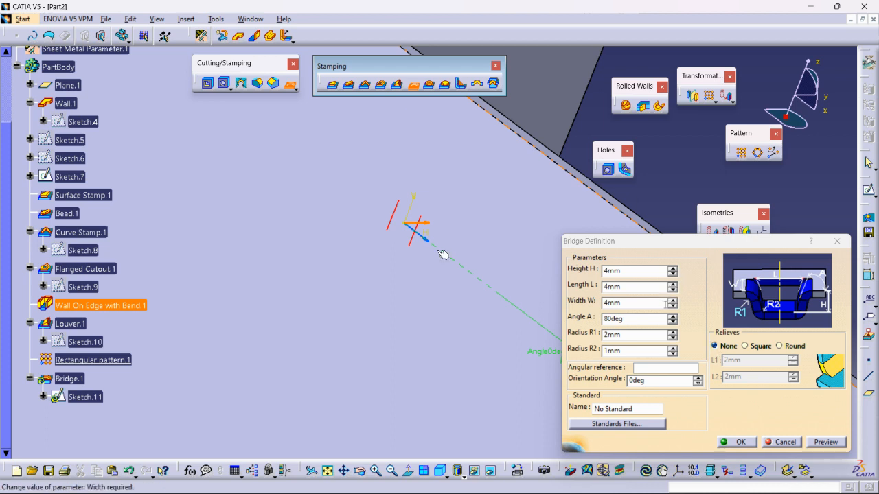
left_click(672, 270)
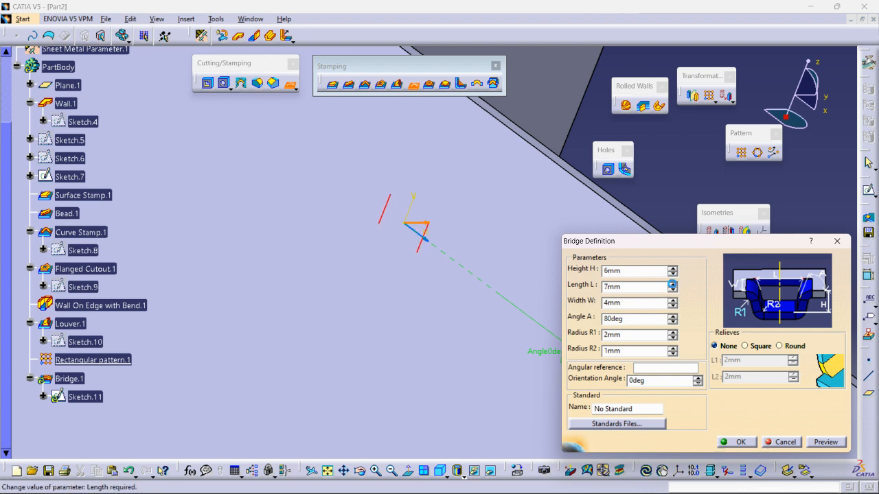
left_click(736, 442)
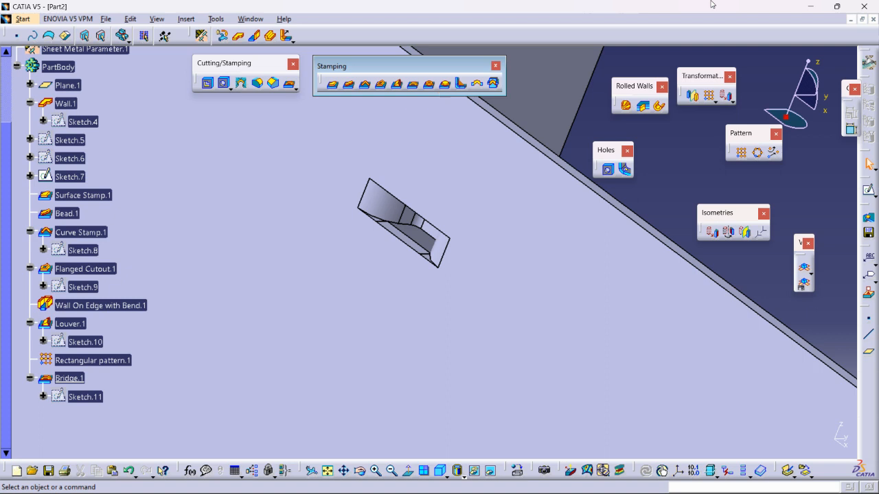
Create a flanged hole with cone on the upright wall between the louvers and the bridge, with radius R 5 mm
scroll(596, 95, "up", 1)
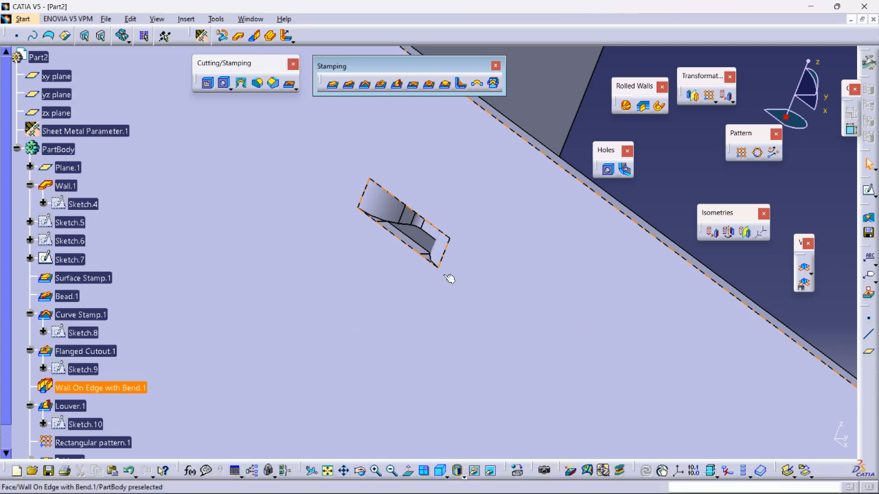
middle_click_drag(447, 278, 354, 278)
middle_click_drag(516, 291, 478, 276)
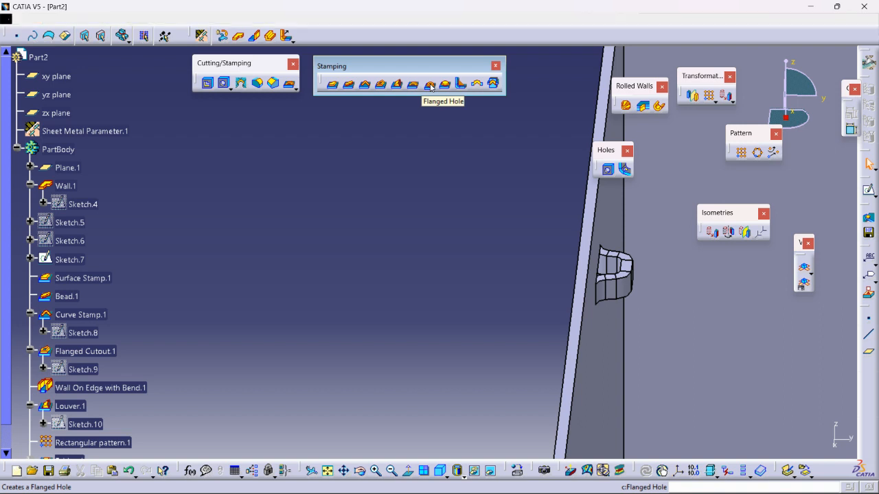
left_click(430, 85)
middle_click_drag(427, 245, 511, 189)
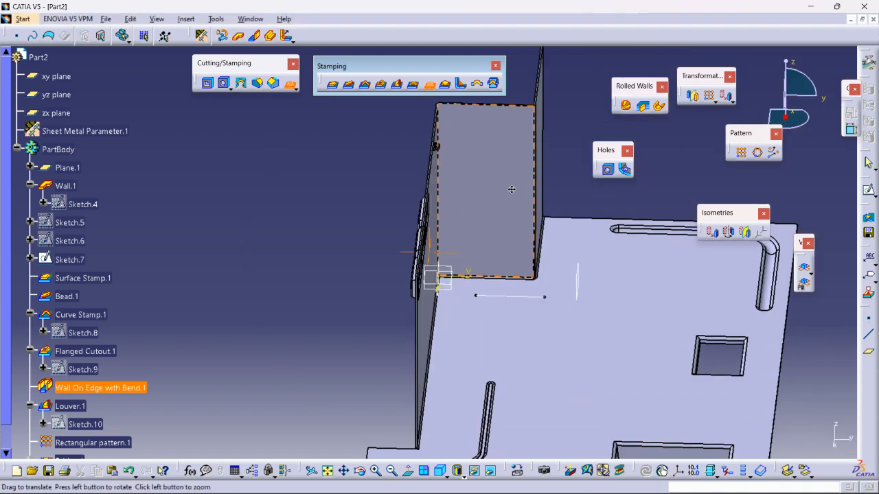
middle_click_drag(646, 345, 501, 305)
left_click(471, 196)
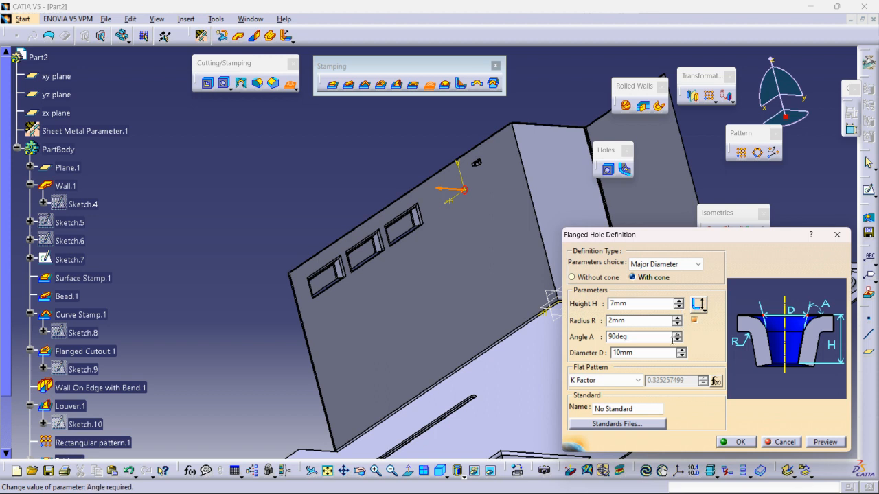
left_click(676, 317)
left_click(676, 317)
left_click(733, 441)
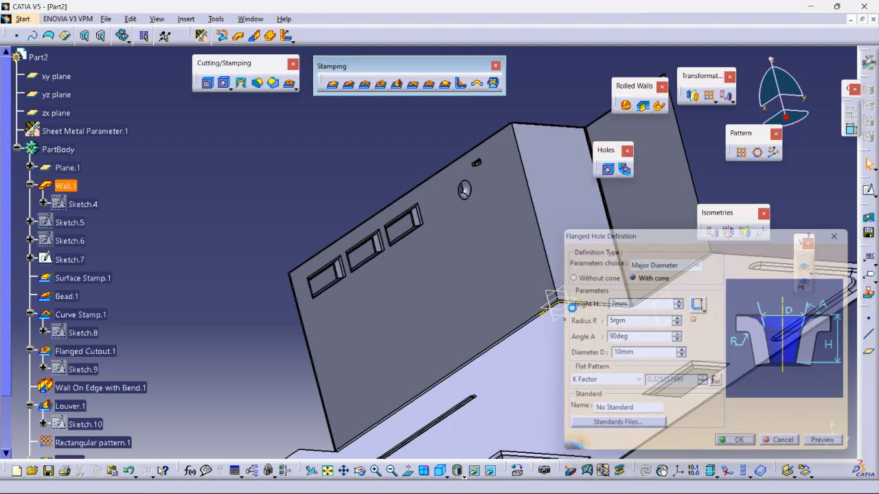
Create a circular stamp on the upright wall below the louvers, keeping 6 mm height, 10 mm diameter and 80deg angle
middle_click_drag(435, 204, 425, 229)
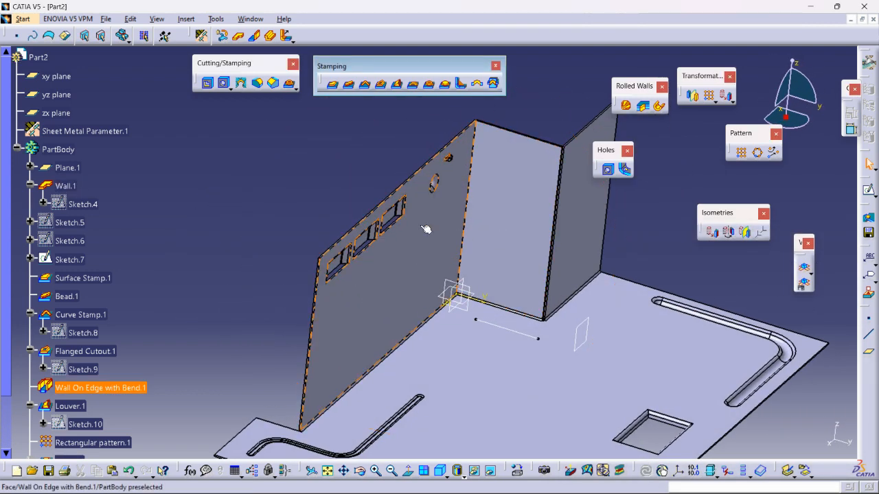
left_click(446, 89)
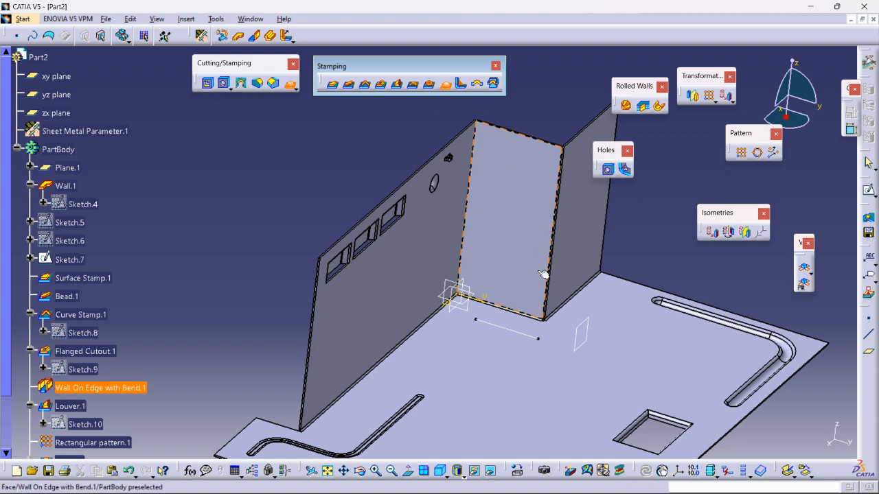
middle_click_drag(528, 348, 547, 297)
left_click(406, 258)
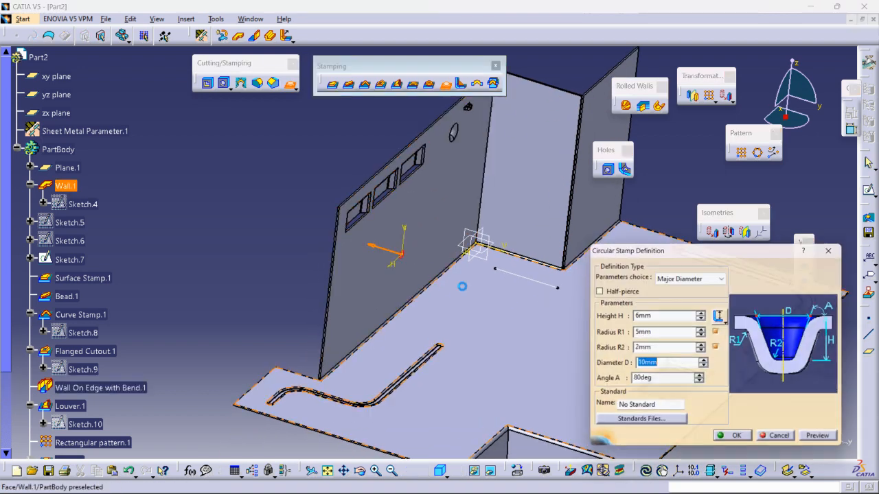
middle_click_drag(407, 258, 538, 198)
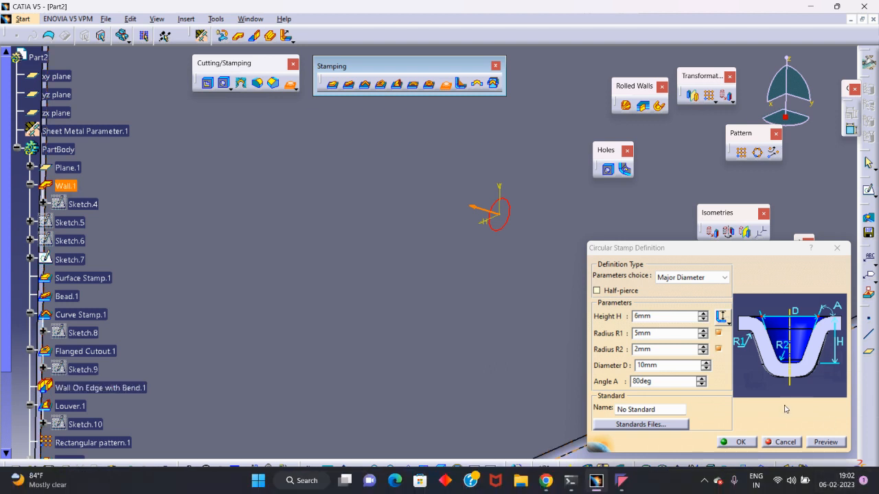
left_click(732, 442)
middle_click_drag(458, 150, 473, 184)
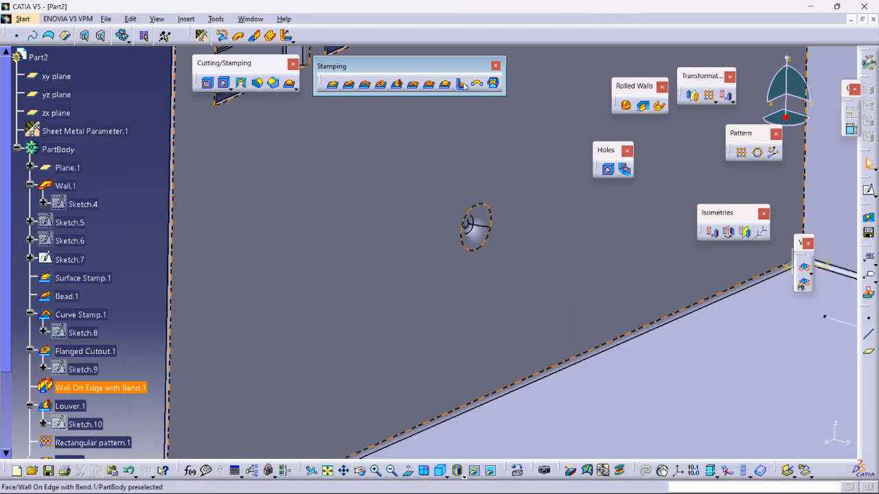
Create a stiffening rib on the bend between the louvered wall and the base, with length 30 mm
middle_click_drag(572, 240, 569, 367)
middle_click_drag(337, 316, 411, 195)
middle_click_drag(421, 276, 426, 258)
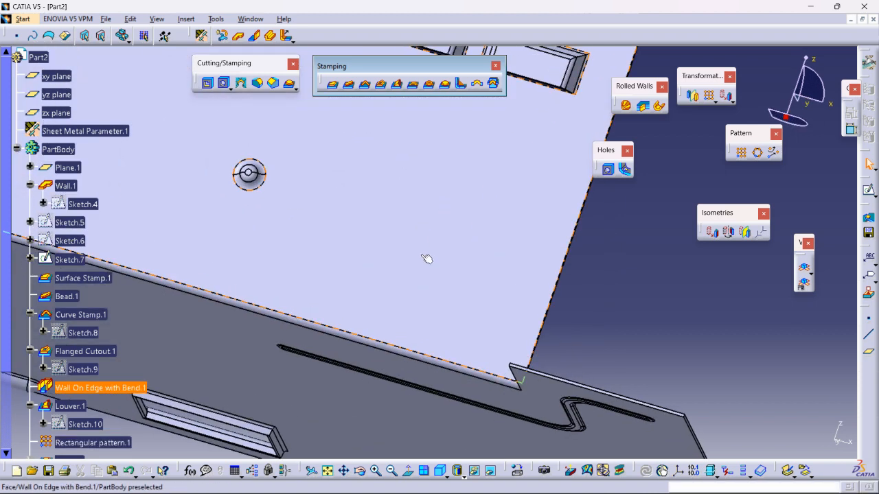
left_click(460, 84)
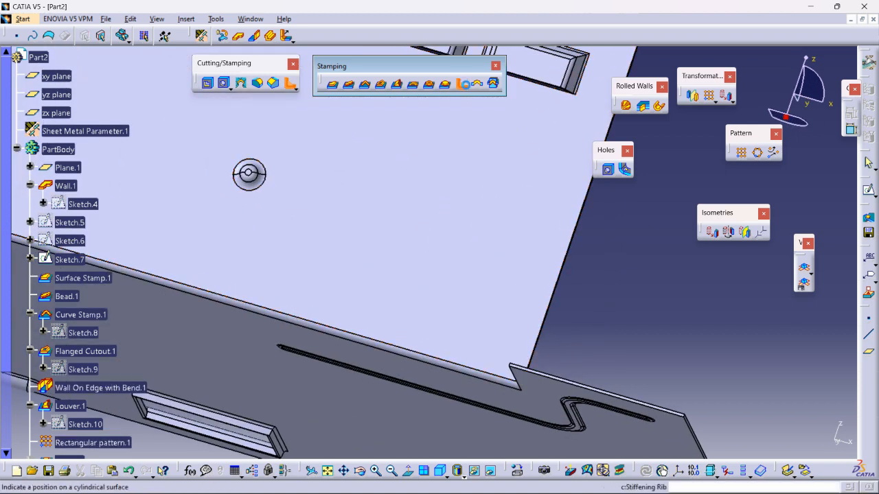
left_click(361, 338)
middle_click_drag(357, 295, 412, 302)
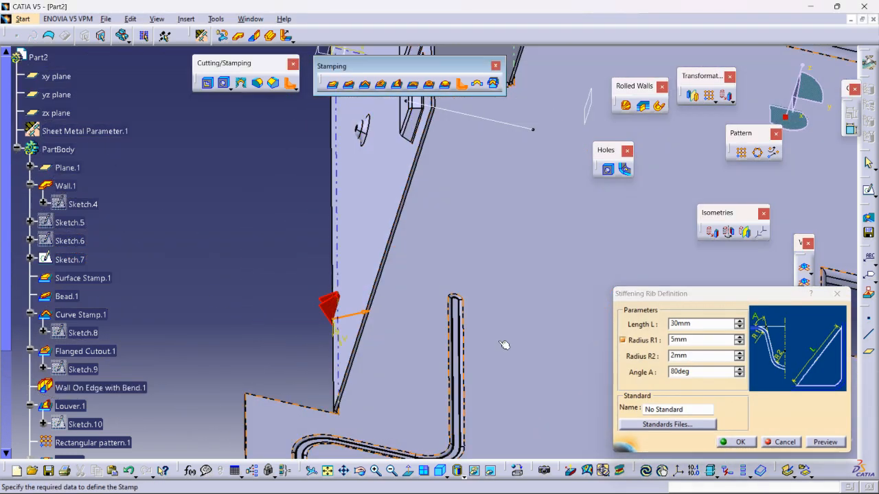
left_click(740, 442)
Edit the stiffening rib to turn off its Radius R1 and apply the change
middle_click_drag(408, 357, 254, 299)
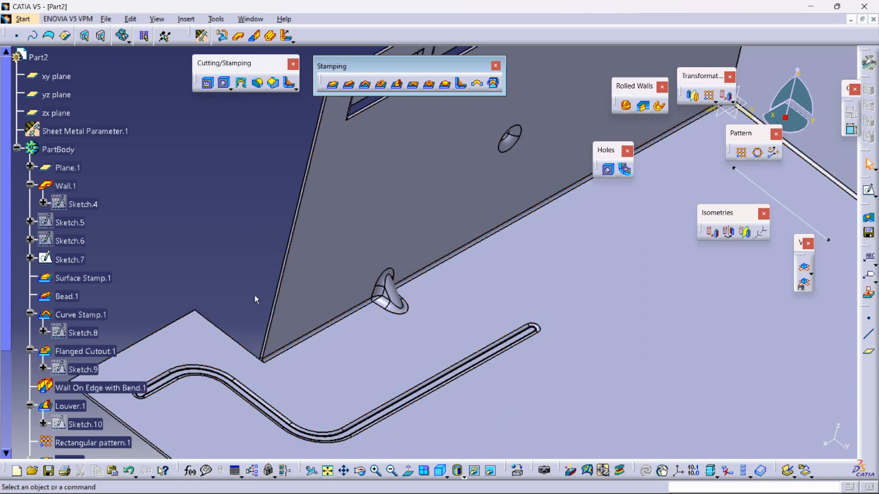
scroll(85, 422, "down", 2)
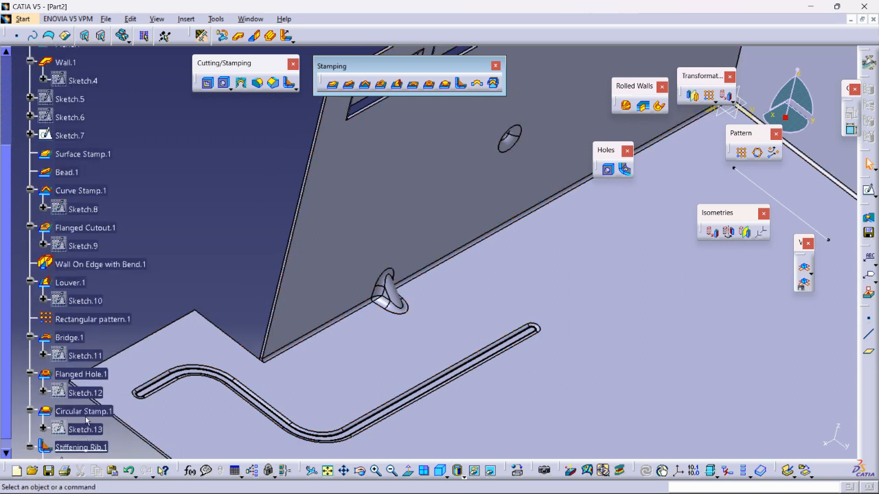
scroll(86, 421, "down", 2)
double_click(80, 324)
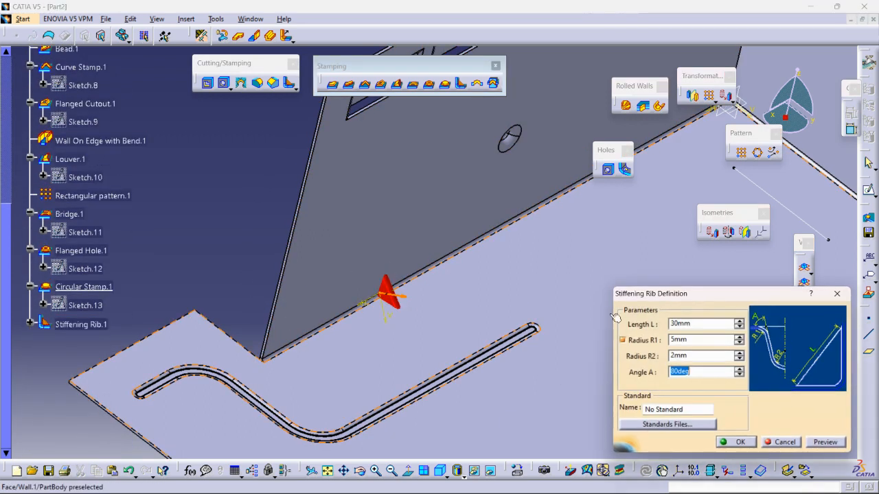
left_click(624, 340)
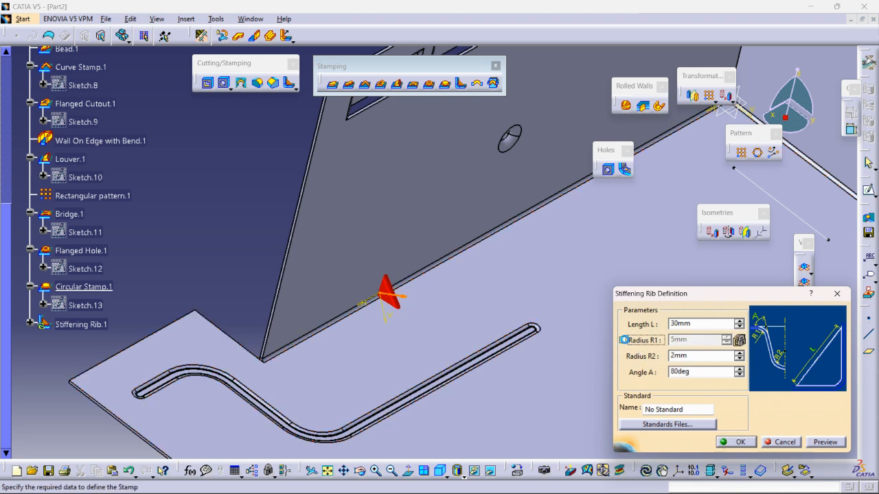
left_click(731, 443)
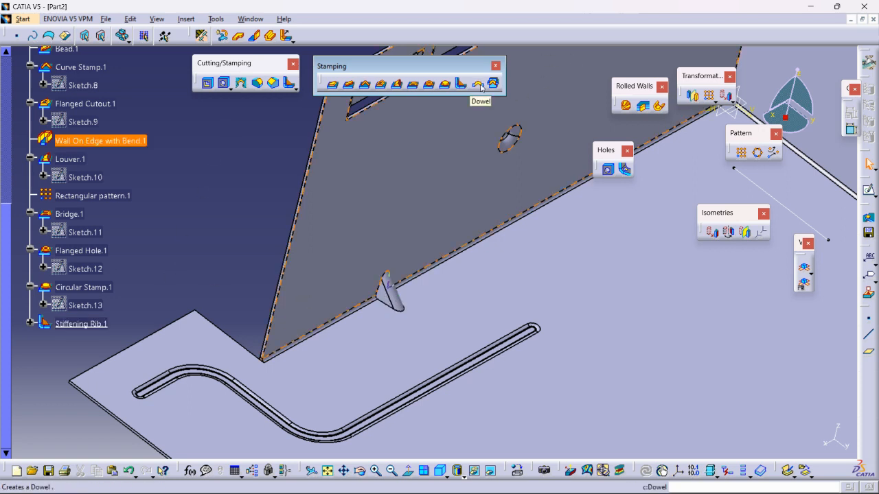
Create a dowel with diameter 4 mm on the upright wall opposite the louvered wall
left_click(481, 87)
middle_click_drag(399, 162, 411, 234)
middle_click_drag(480, 191, 374, 199)
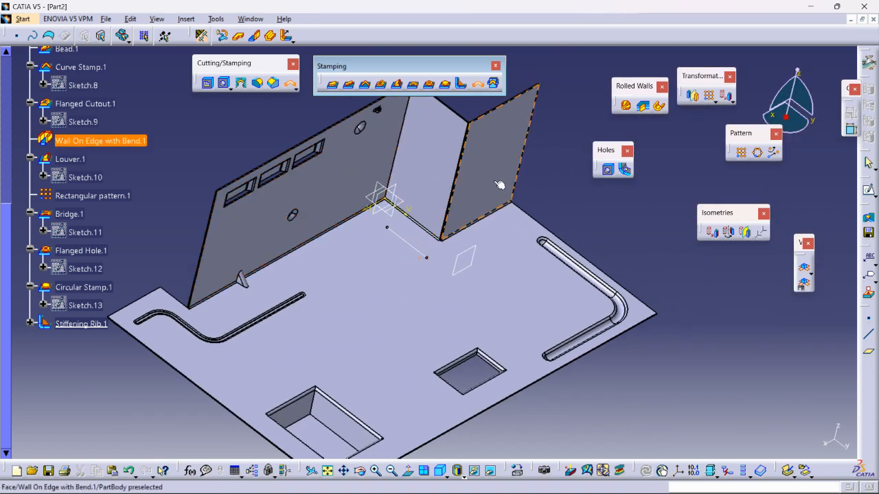
left_click(509, 135)
mouse_move(509, 135)
middle_mouse_down()
mouse_move(510, 210)
mouse_move(337, 300)
mouse_move(308, 335)
middle_mouse_up()
mouse_move(539, 275)
middle_mouse_down()
mouse_move(334, 292)
mouse_move(326, 254)
mouse_move(457, 287)
middle_mouse_up()
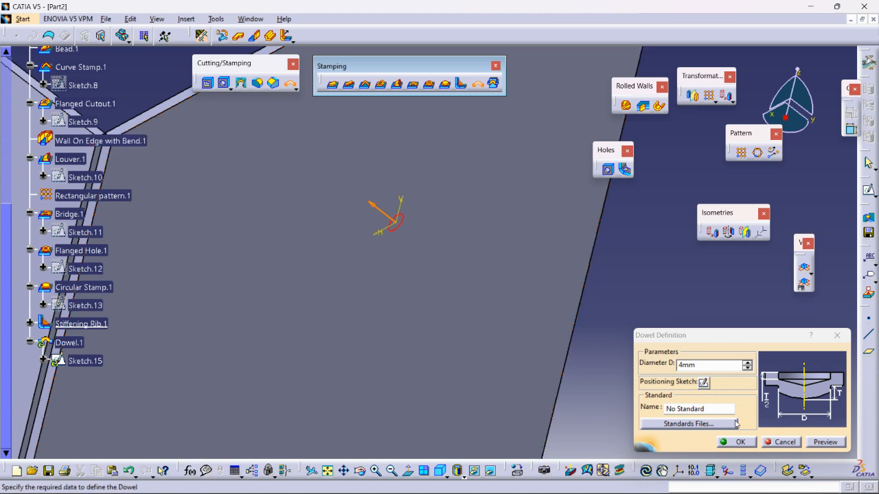
left_click(735, 443)
Examine the dowel up close and the stamped features across the whole part
middle_click_drag(504, 306, 440, 271)
middle_click_drag(613, 303, 493, 356)
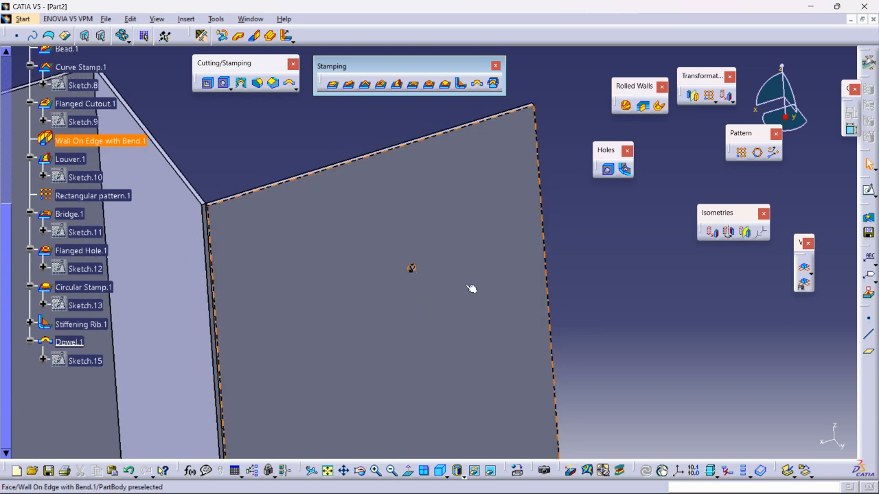
middle_click_drag(471, 288, 494, 325)
middle_click(316, 298)
middle_click_drag(368, 274, 443, 271)
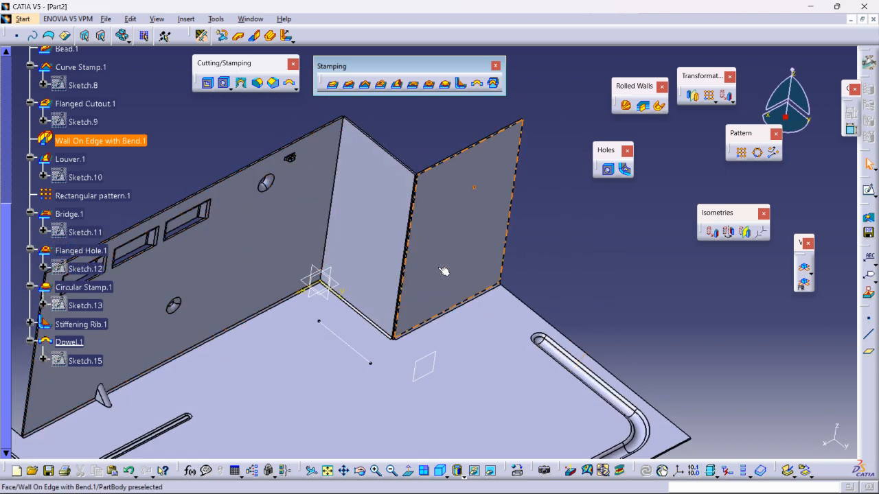
middle_click_drag(490, 210, 450, 392)
scroll(585, 261, "down", 1)
middle_click_drag(584, 261, 589, 384)
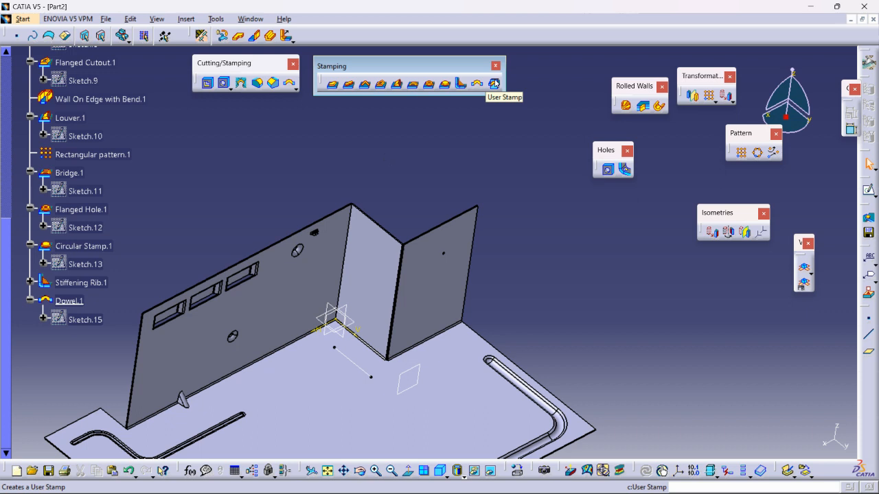
left_click(494, 83)
middle_click_drag(434, 301, 470, 235)
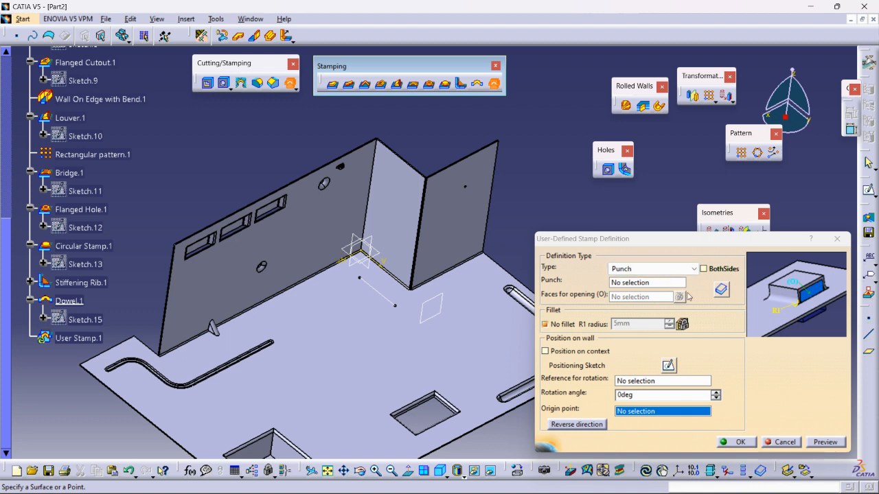
left_click(781, 442)
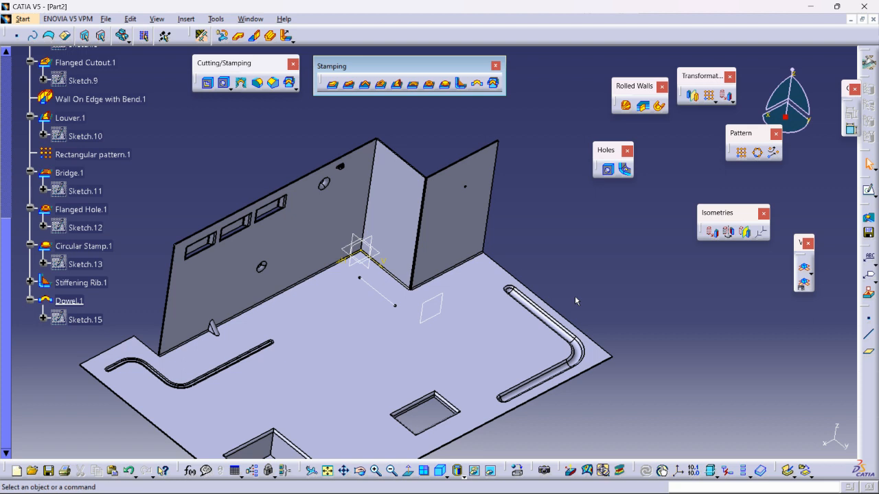
Collapse the PartBody tree and insert a new body into the part
scroll(179, 173, "up", 5)
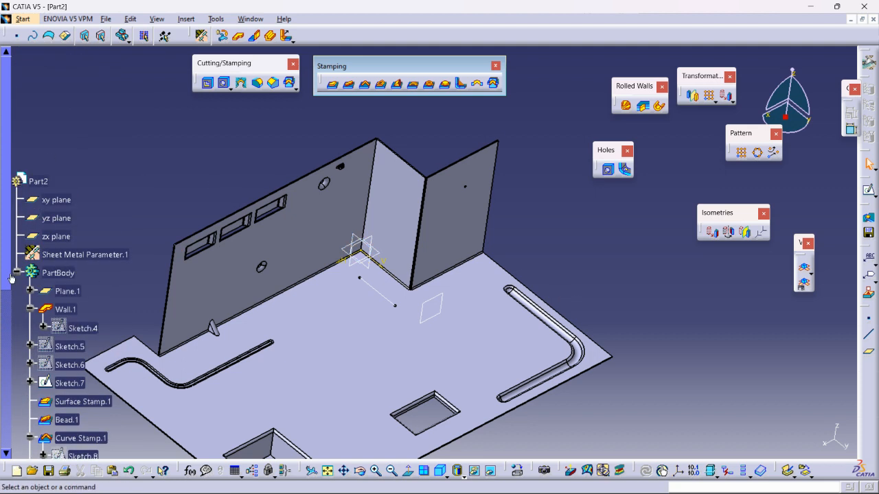
left_click(17, 273)
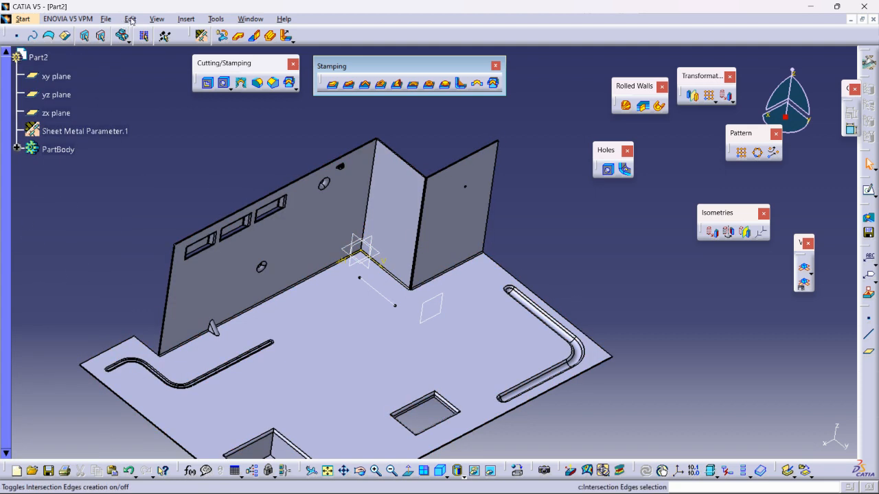
left_click(184, 20)
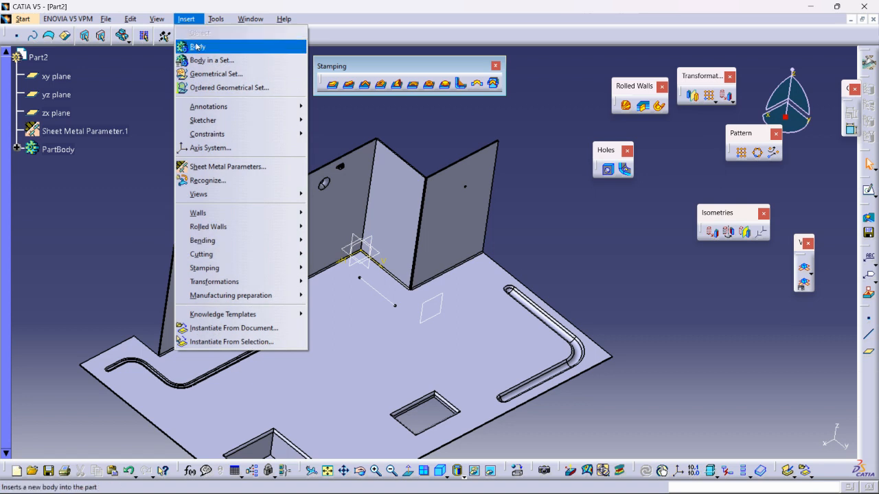
left_click(198, 47)
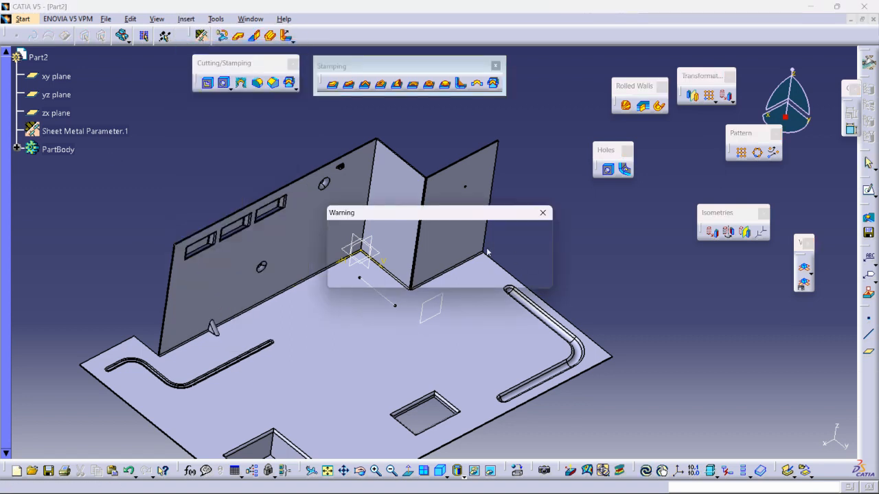
left_click(541, 214)
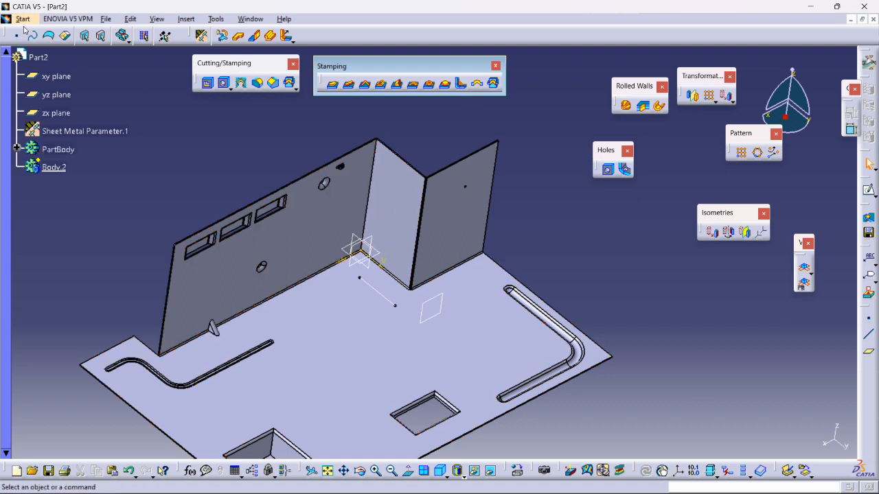
Switch to the Part Design workbench and open a sketch on the top face of the base wall
left_click(23, 18)
mouse_move(42, 45)
left_click(192, 46)
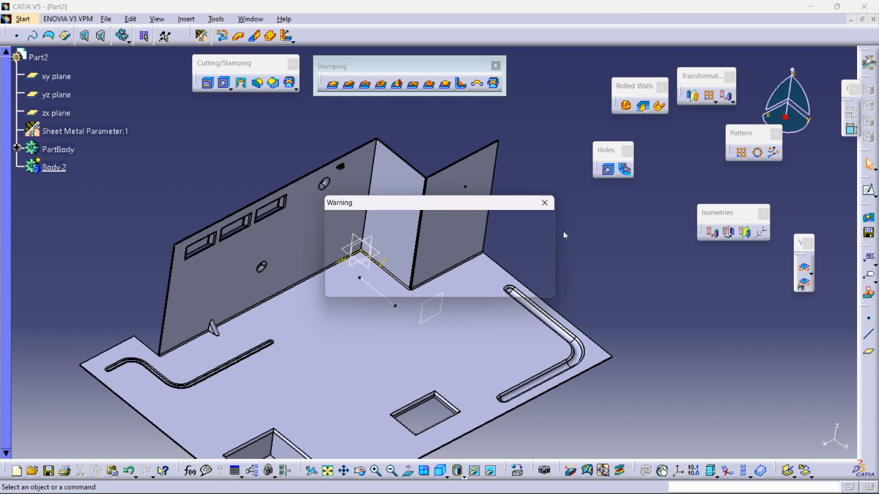
left_click(544, 202)
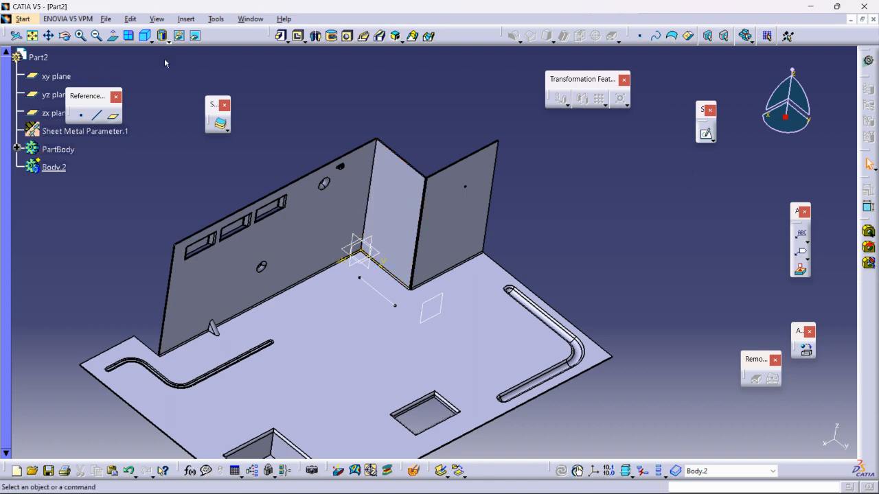
middle_click_drag(334, 355, 289, 317)
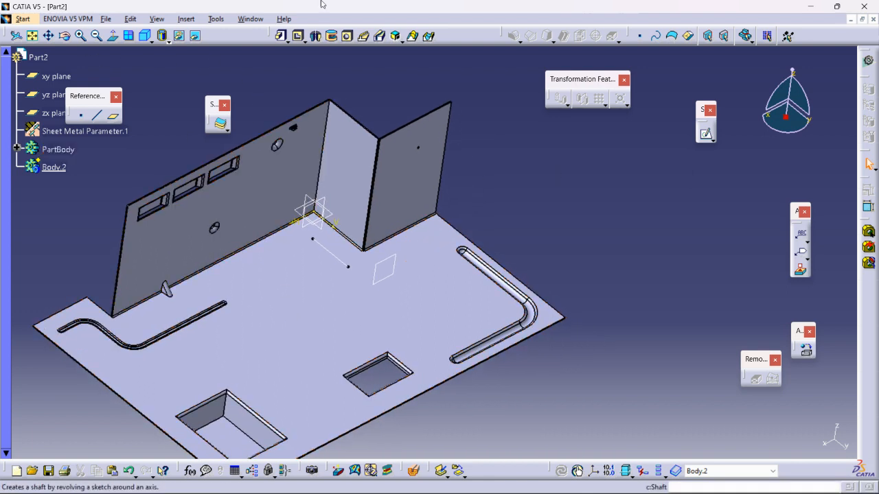
left_click(311, 295)
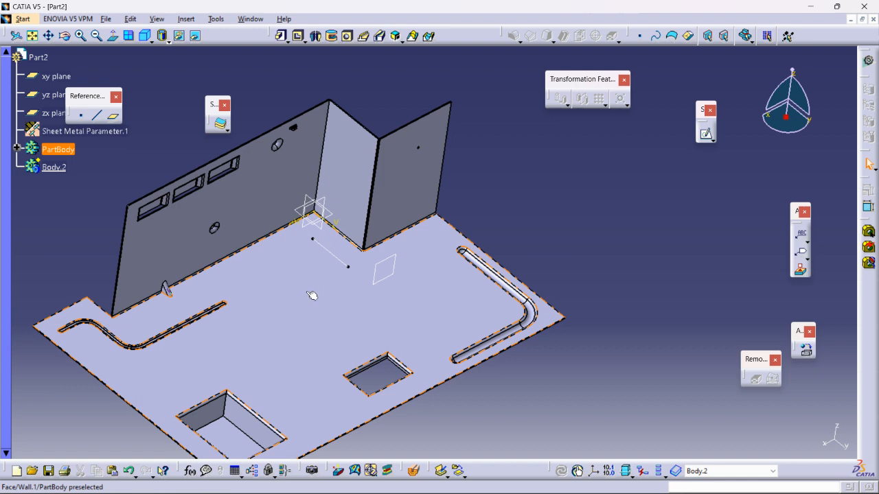
left_click(707, 134)
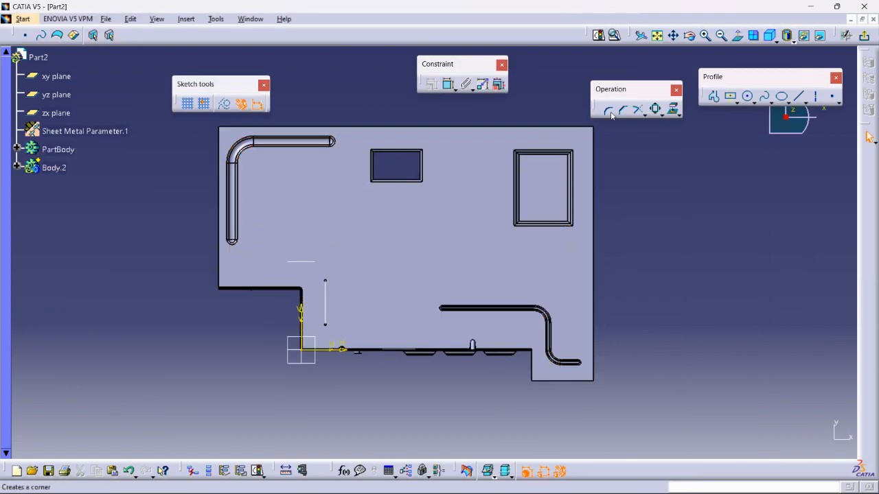
left_click(714, 96)
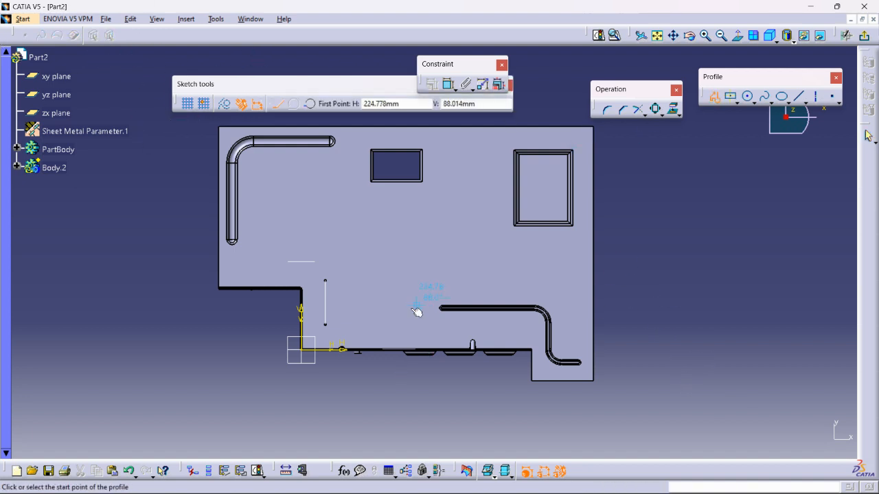
left_click(351, 223)
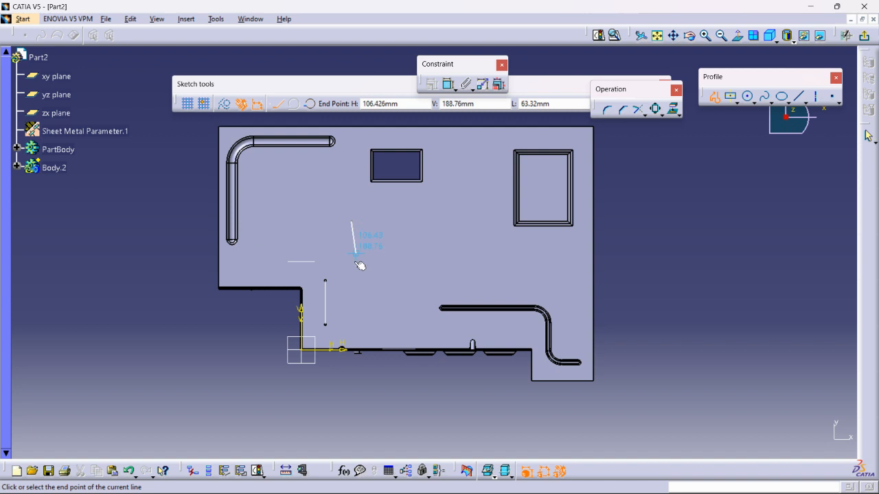
left_click(351, 269)
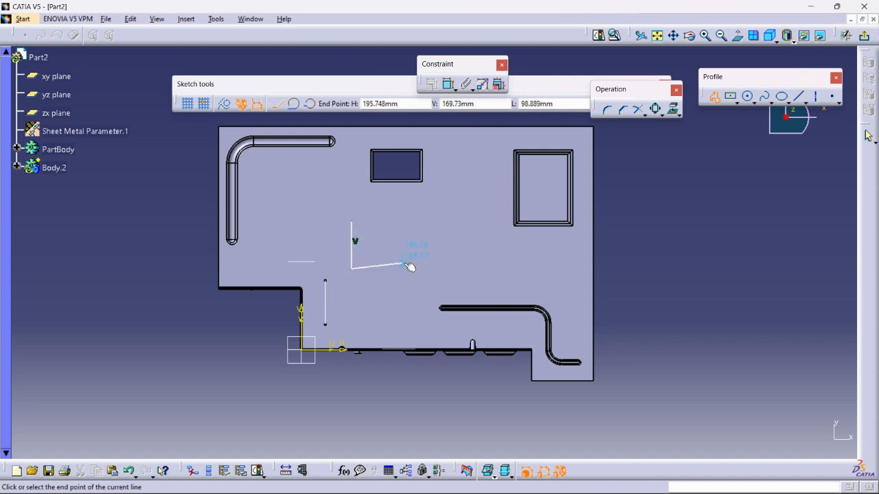
left_click(420, 269)
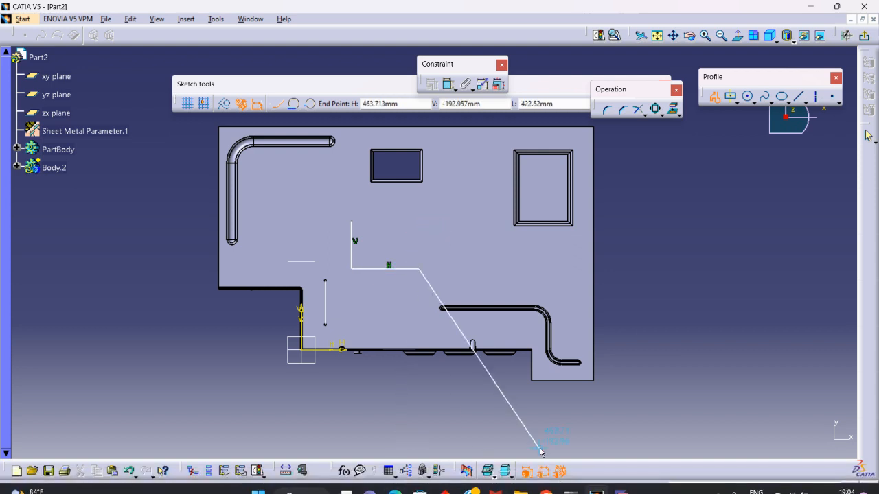
left_click(622, 489)
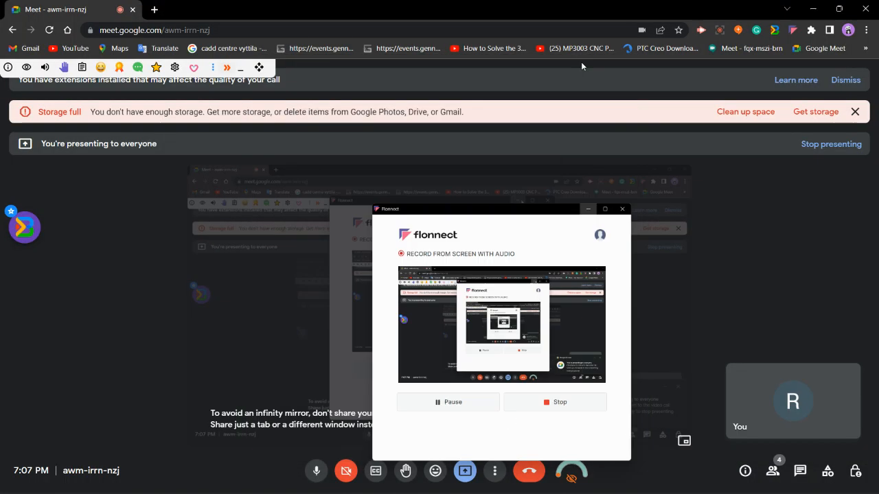
left_click(815, 8)
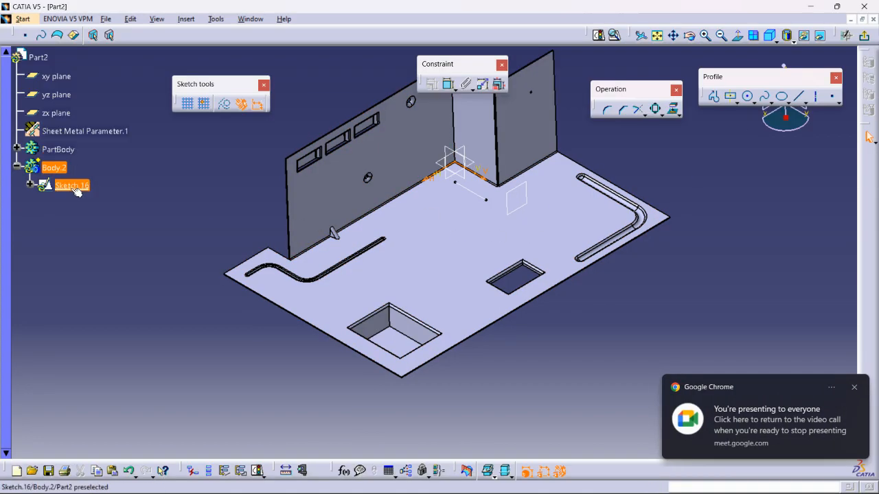
left_click(858, 387)
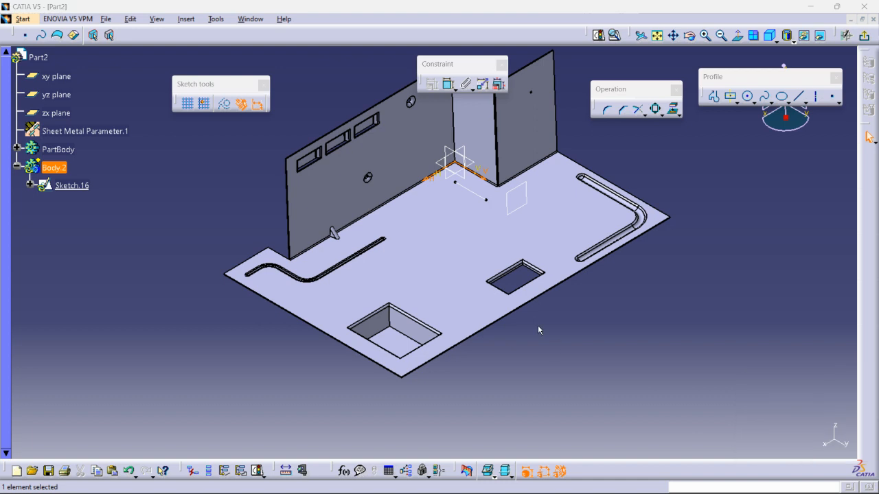
Sketch a closed L-shaped profile about 163 mm wide and 102 mm high in the middle of the base wall, and exit the sketch
left_click(61, 189)
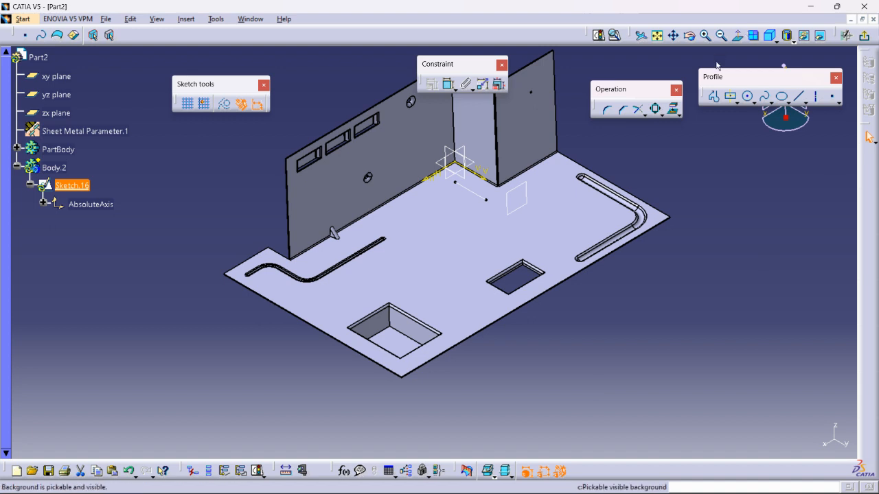
left_click(737, 36)
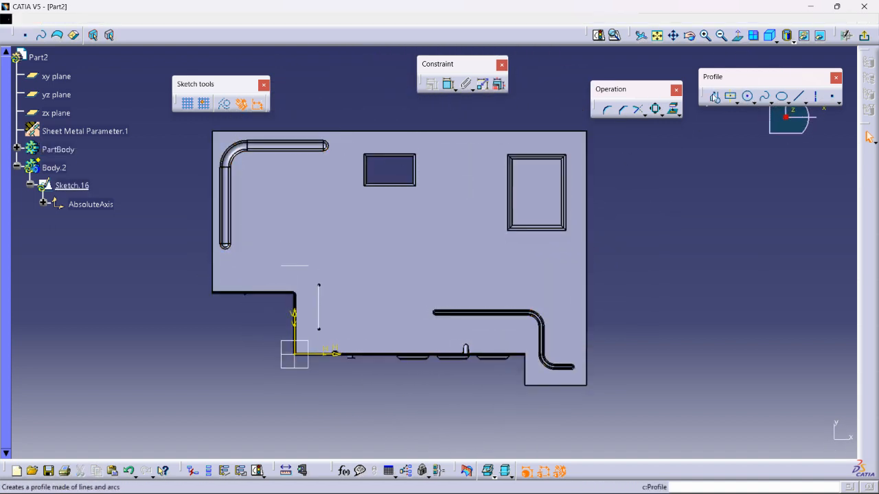
left_click(714, 97)
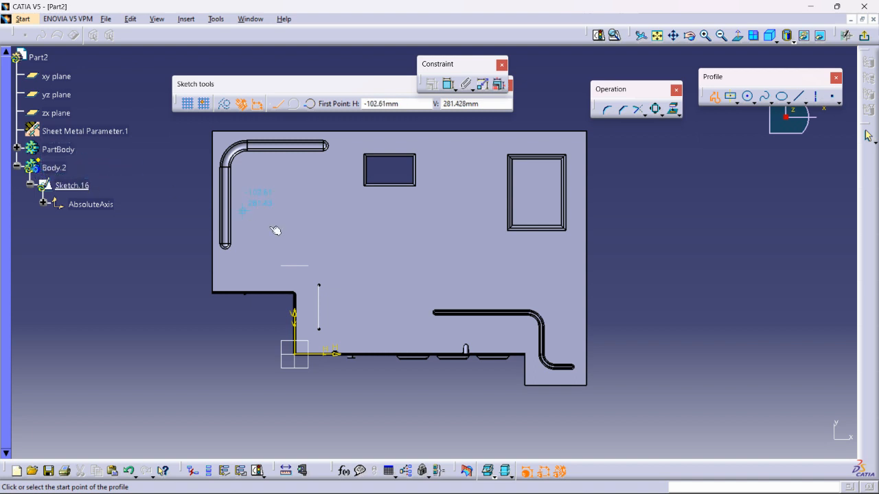
left_click(376, 231)
left_click(377, 283)
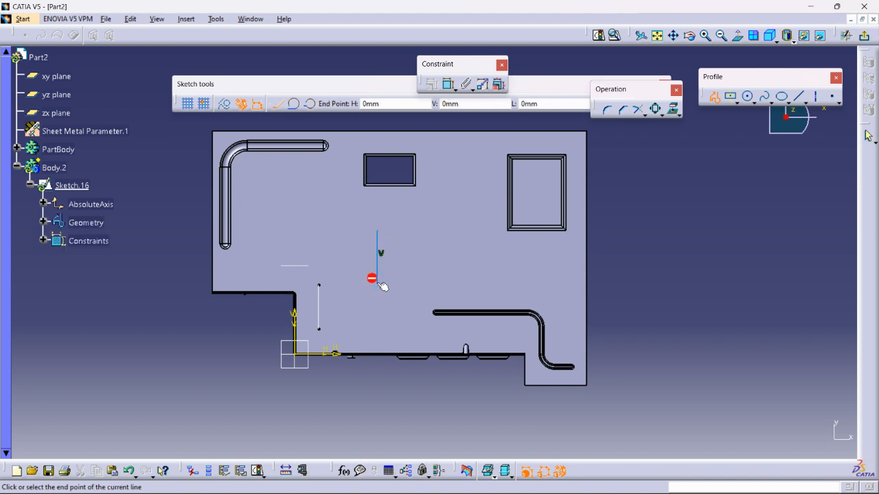
left_click(465, 284)
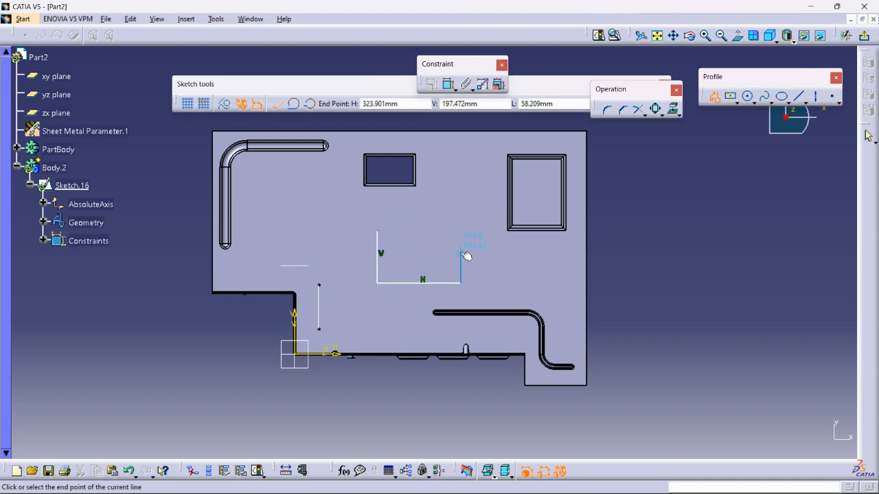
left_click(461, 251)
left_click(399, 251)
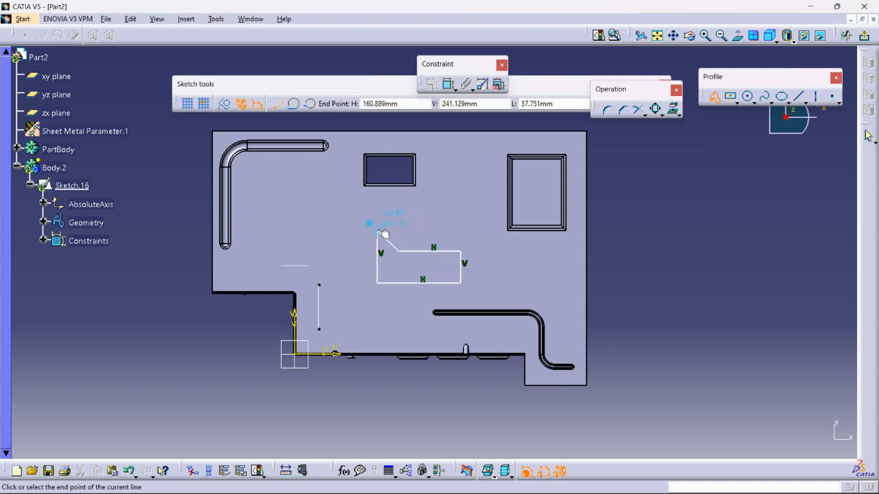
left_click(399, 231)
double_click(378, 231)
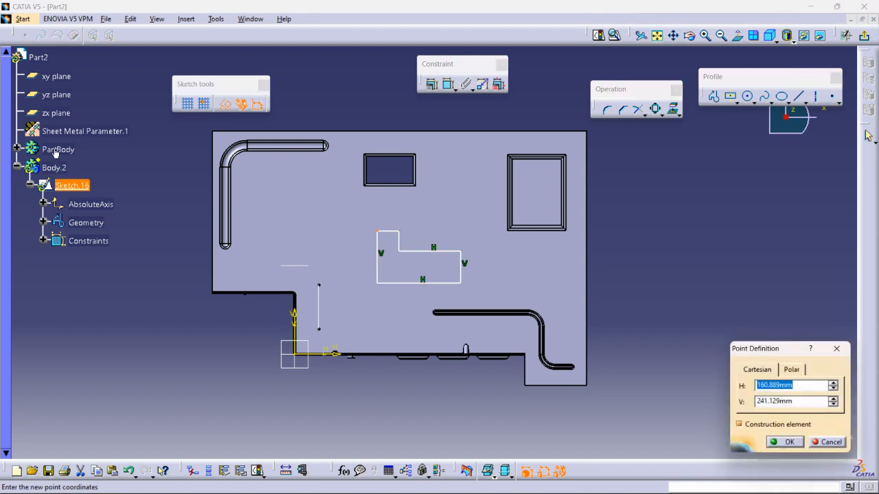
left_click(786, 441)
middle_click_drag(357, 306, 523, 357)
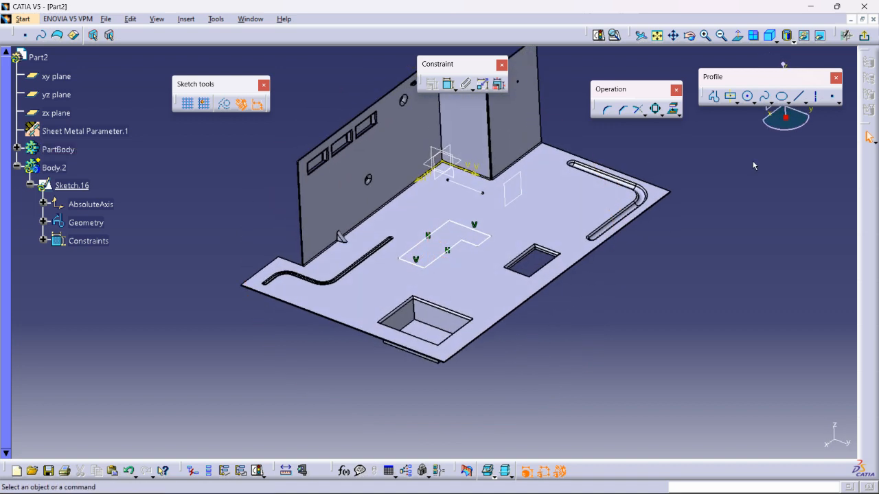
left_click(865, 35)
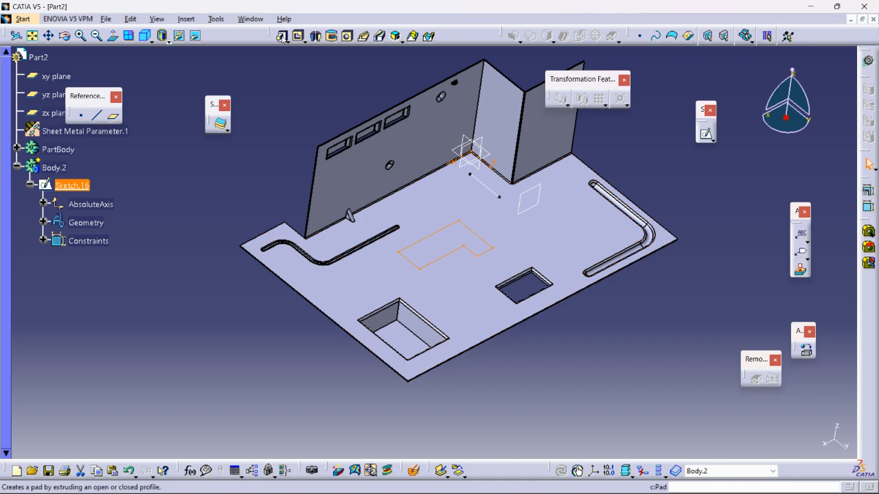
Pad the L-shaped profile 48 mm in the reversed direction, downward below the base wall
left_click(282, 36)
mouse_move(451, 245)
middle_mouse_down()
mouse_move(446, 233)
mouse_move(450, 242)
middle_mouse_up()
left_click_drag(456, 236, 466, 229)
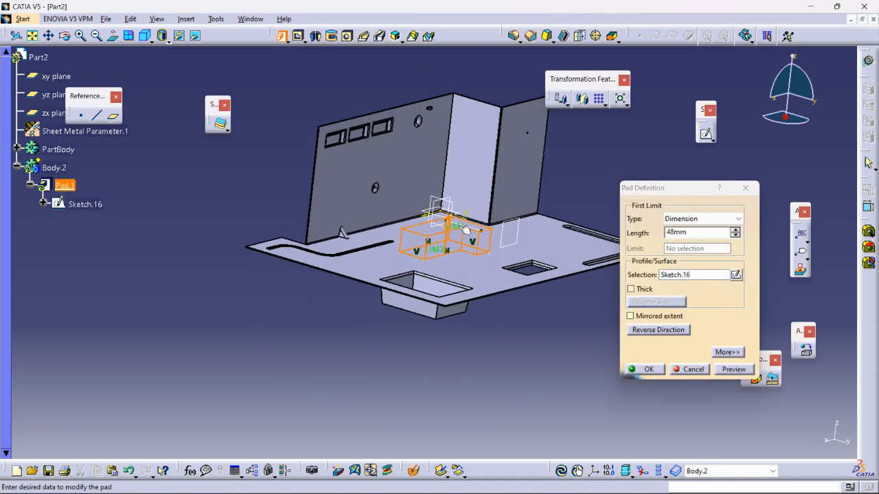
left_click(653, 331)
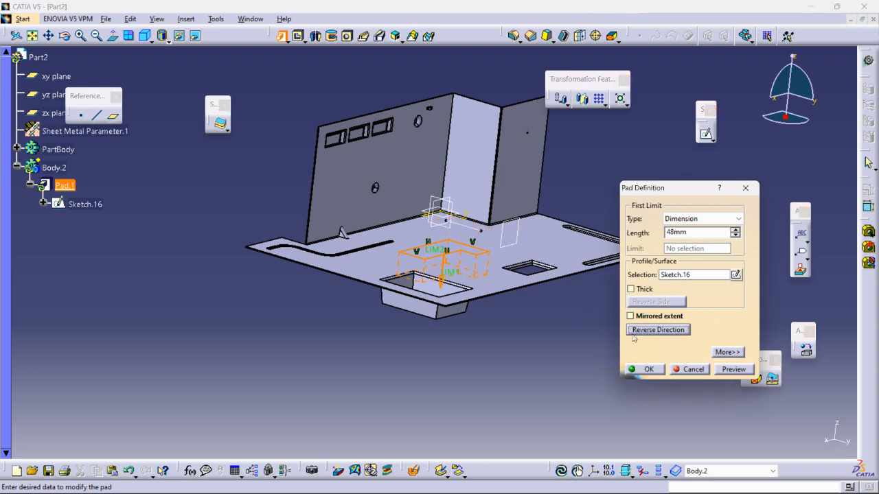
middle_click_drag(458, 299, 334, 234)
left_click(646, 370)
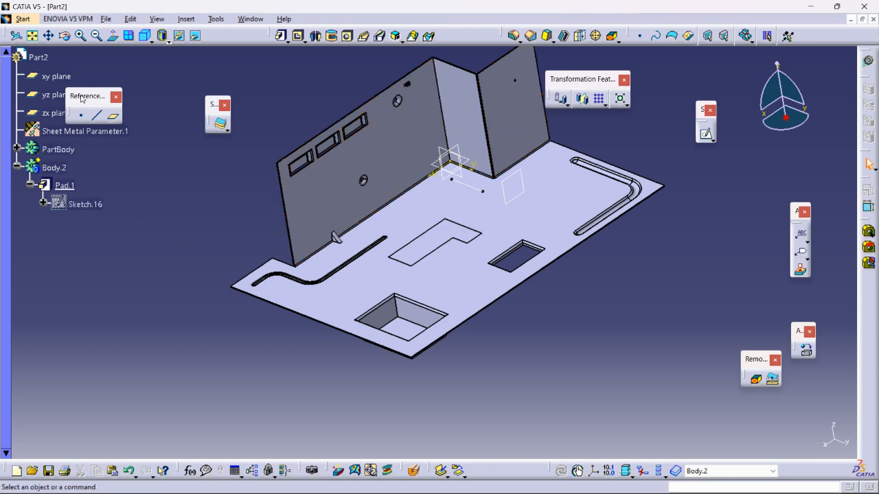
Switch to the Generative Sheetmetal Design workbench and start a user stamp on the base wall, with PartBody's dowel as the work object
left_click(23, 18)
mouse_move(35, 48)
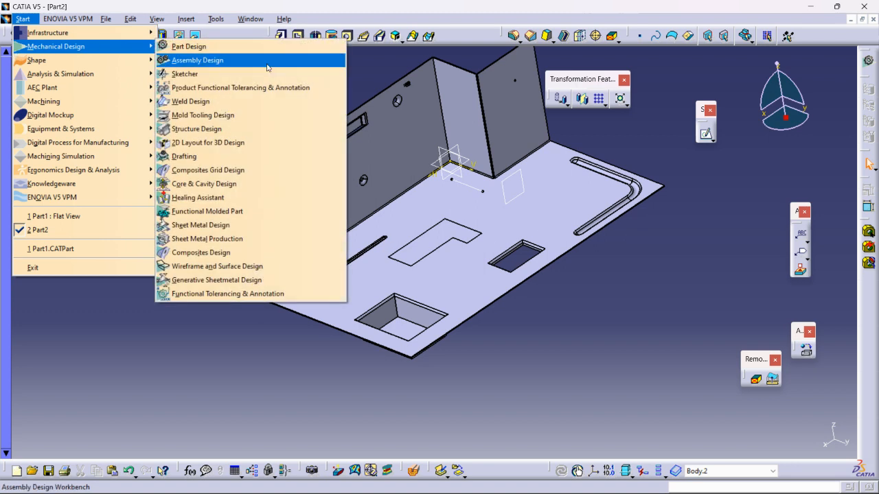
left_click(277, 283)
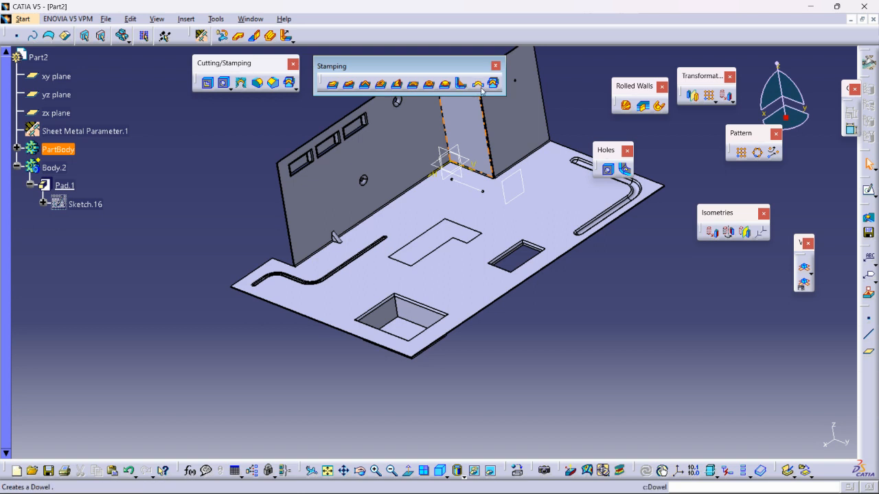
left_click(493, 83)
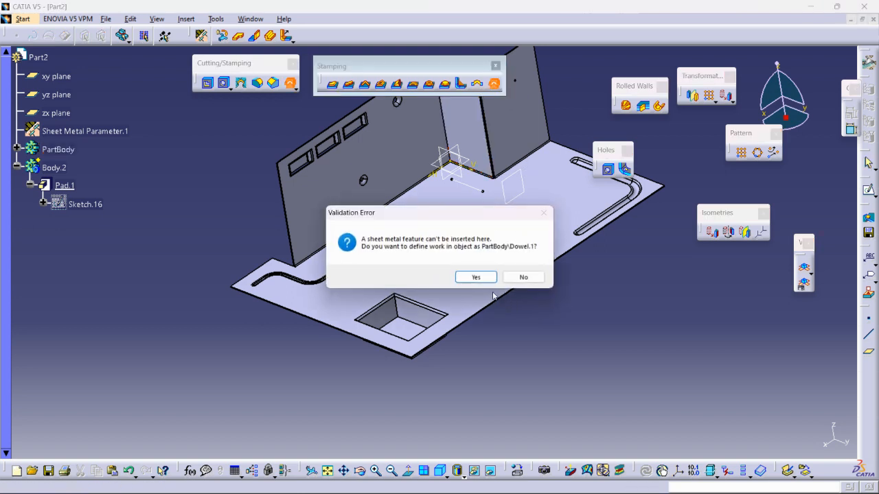
left_click(476, 277)
middle_click_drag(497, 283, 373, 275)
middle_click_drag(345, 243, 381, 228)
scroll(374, 237, "down", 1)
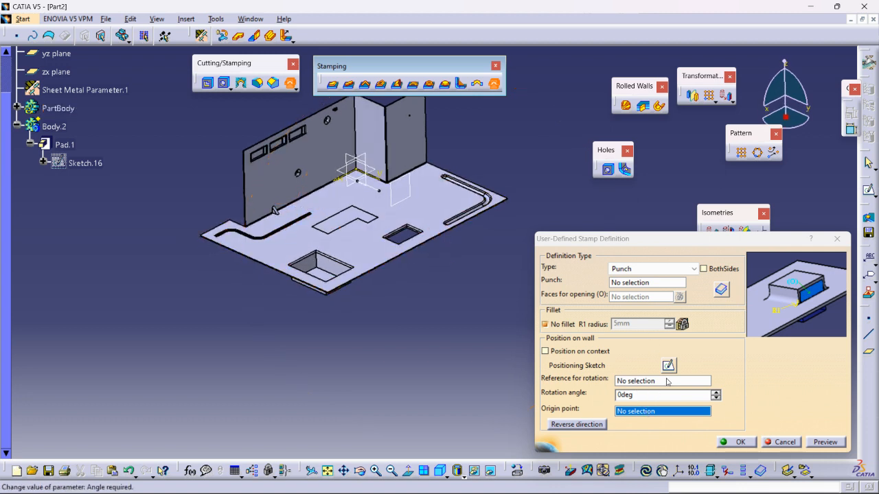
Select Body.2 as the punch for the user-defined stamp
left_click(633, 283)
middle_click_drag(388, 305, 352, 237)
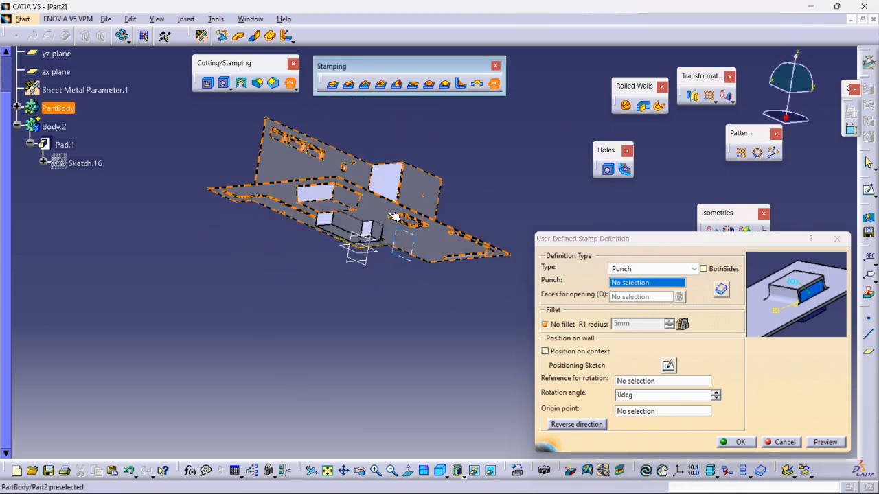
left_click(54, 127)
middle_click_drag(230, 278, 405, 288)
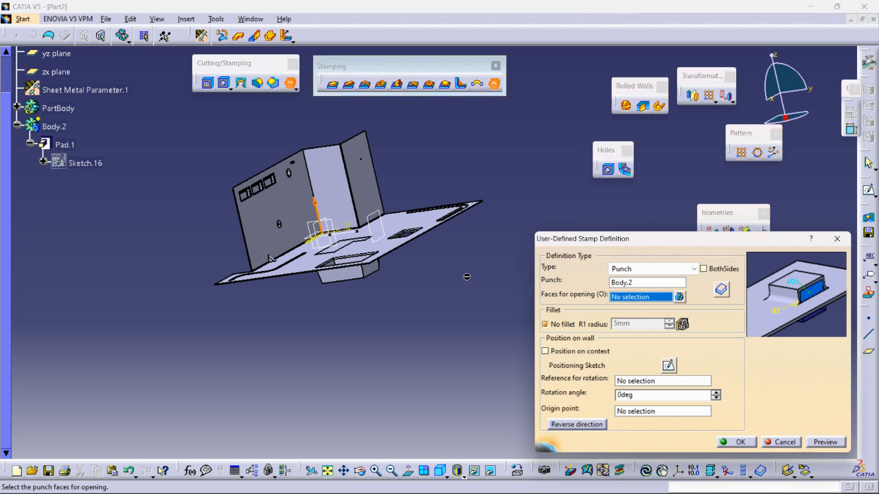
middle_click_drag(420, 236, 402, 279)
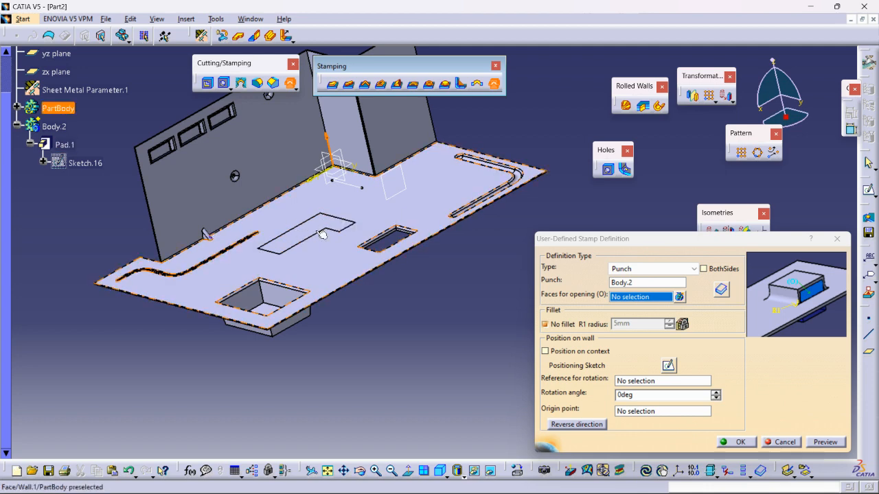
middle_click_drag(322, 223, 281, 196)
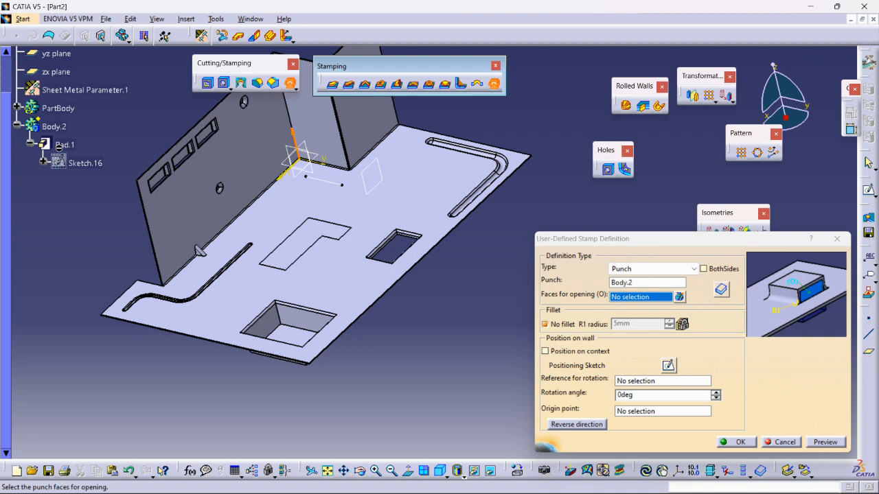
left_click(545, 352)
middle_click_drag(305, 315, 380, 332)
left_click(545, 425)
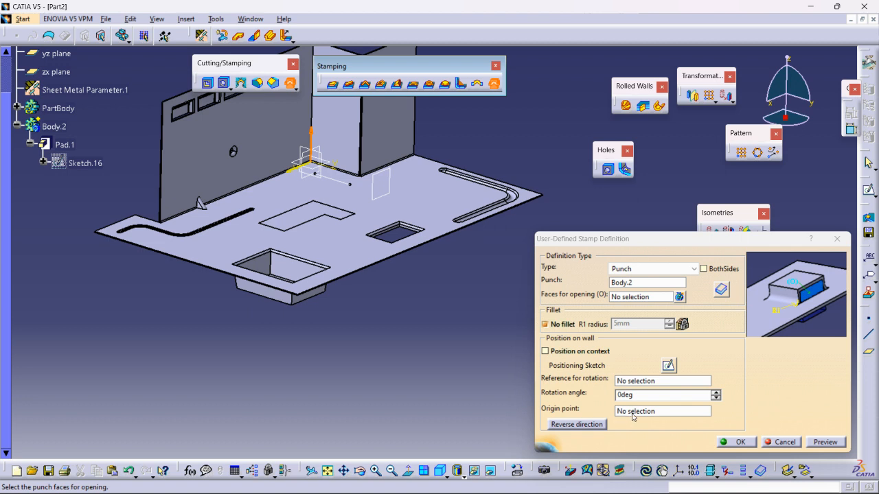
left_click_drag(703, 239, 568, 238)
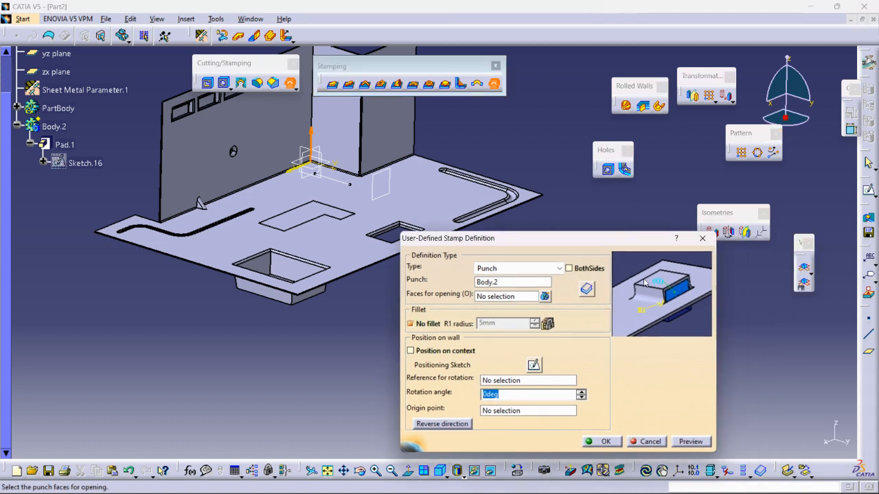
left_click(867, 316)
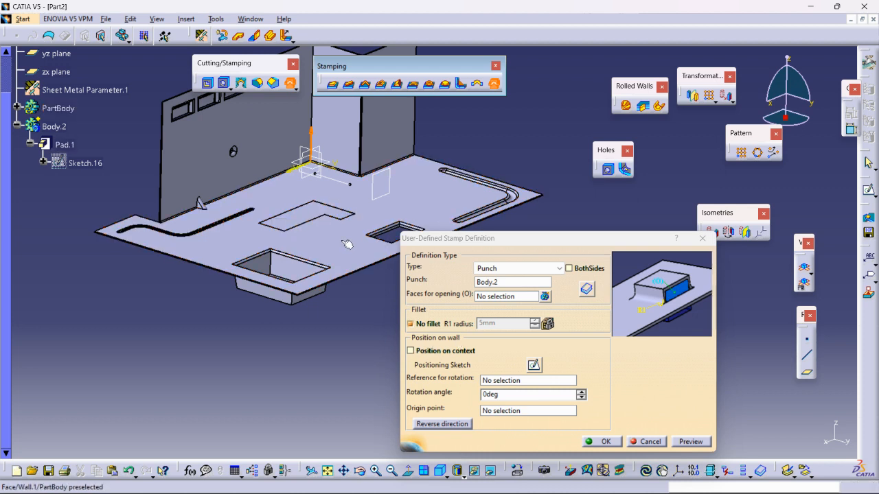
middle_click_drag(342, 292, 289, 244)
middle_click_drag(296, 195, 276, 251)
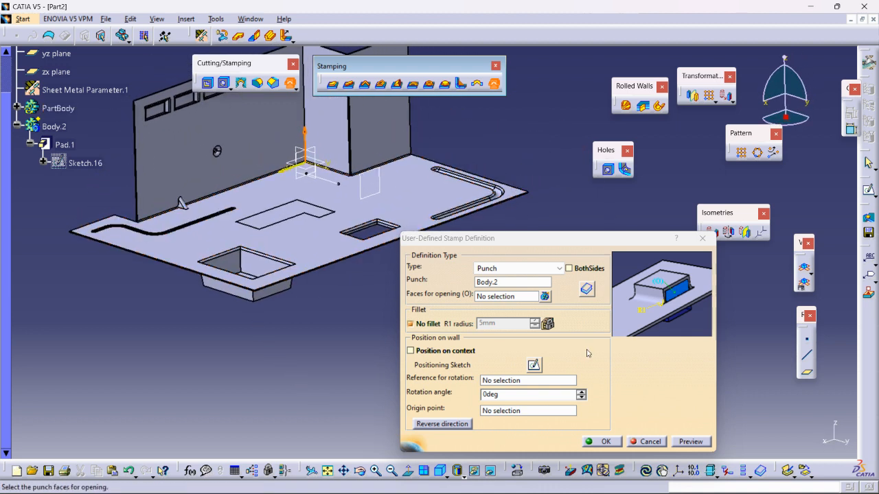
Try to preview the user stamp with the Body.2 punch positioned on context and no fillet
left_click(411, 351)
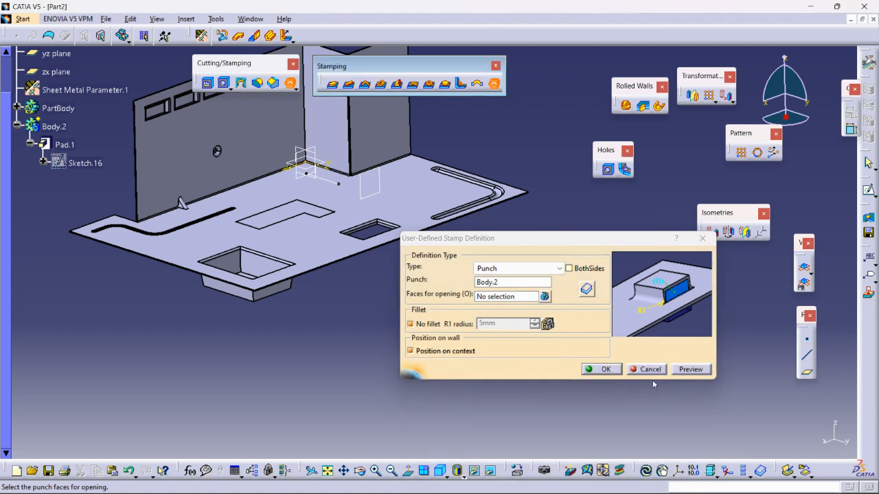
left_click(678, 369)
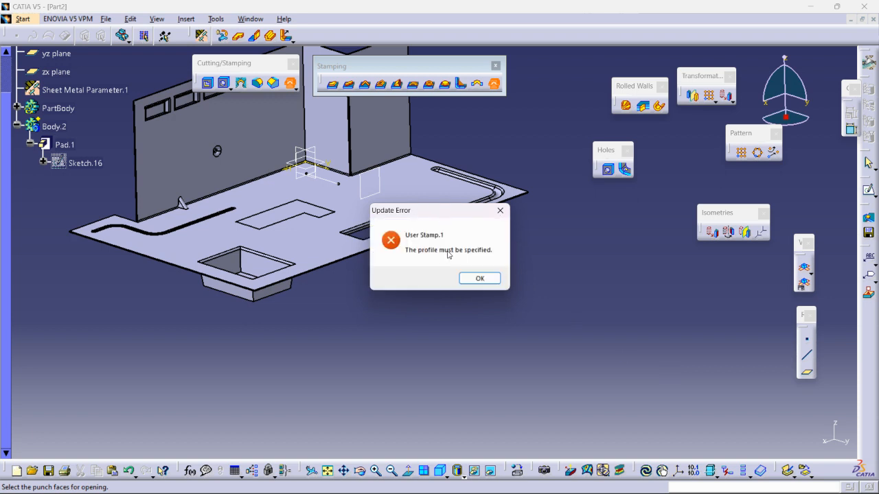
left_click(479, 279)
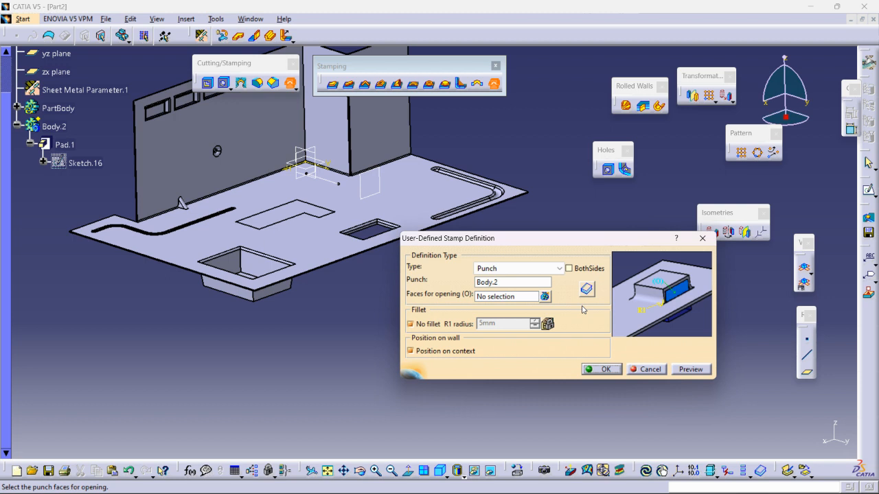
Try to create the user stamp positioned on context after reversing its direction, and cancel the stamp definition
left_click(411, 352)
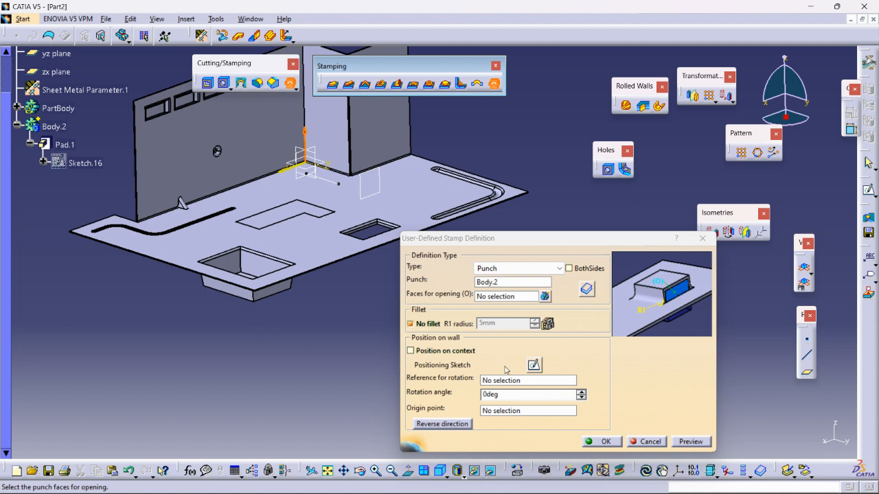
left_click(452, 424)
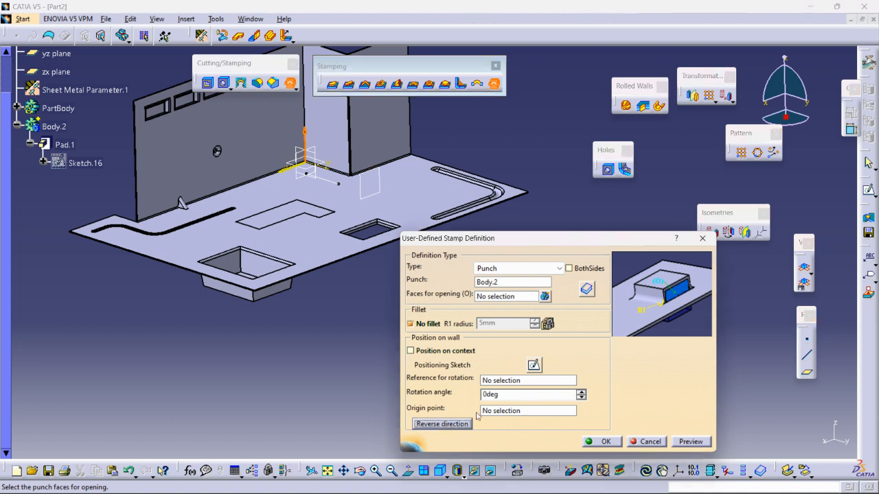
left_click(411, 351)
left_click(594, 375)
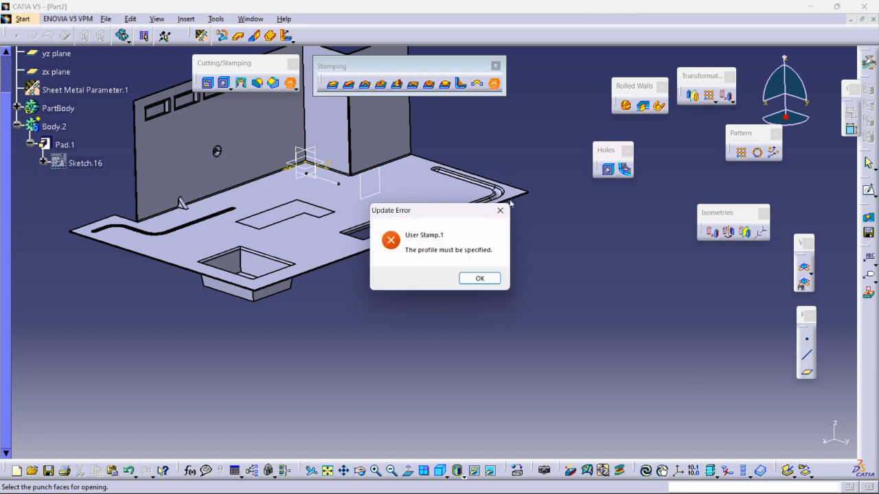
left_click(479, 279)
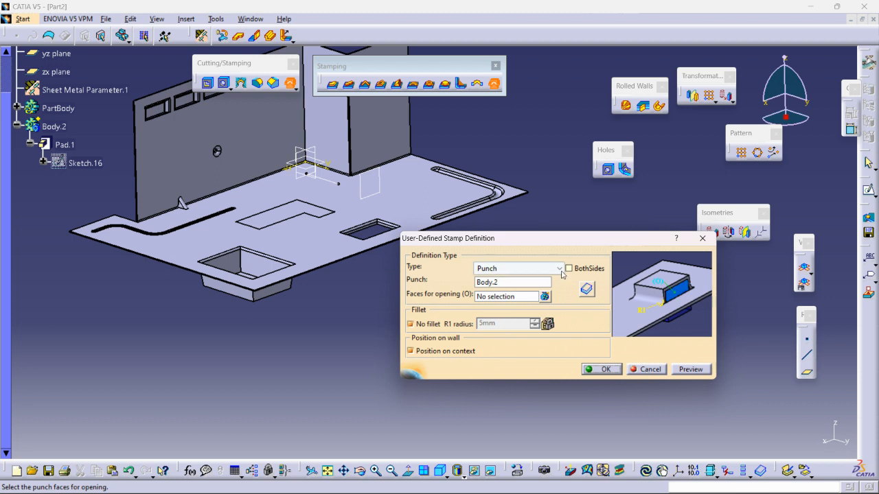
left_click(649, 369)
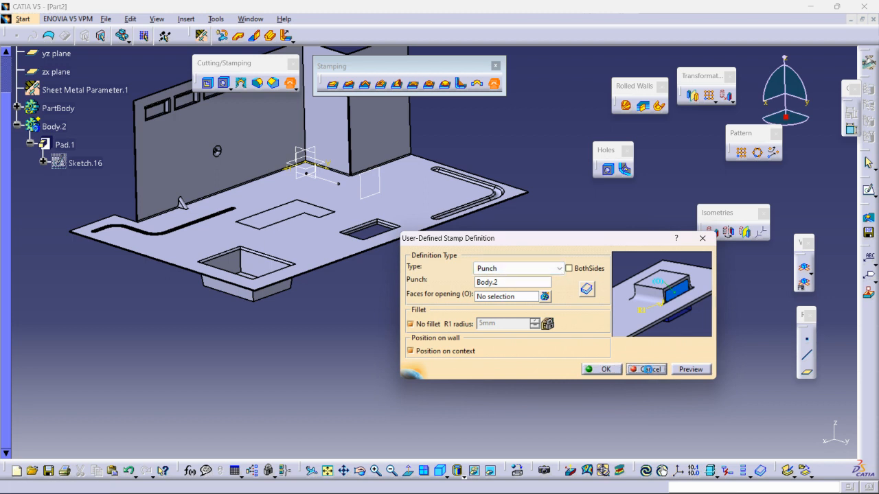